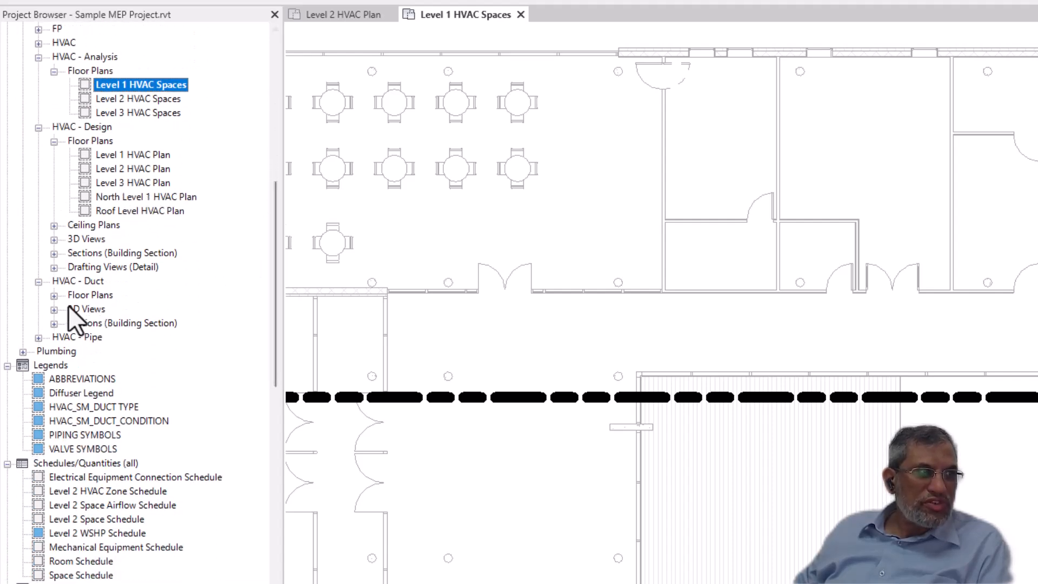
List the HVAC - Duct floor plans and examine the view duplication options for the Level 1 HVAC Duct Plan
click(54, 295)
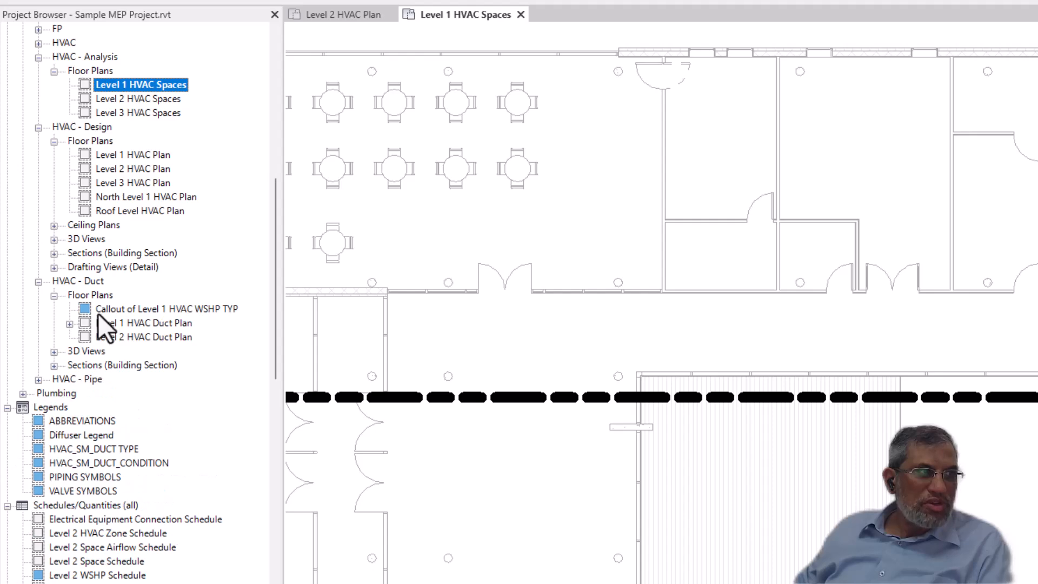
click(141, 323)
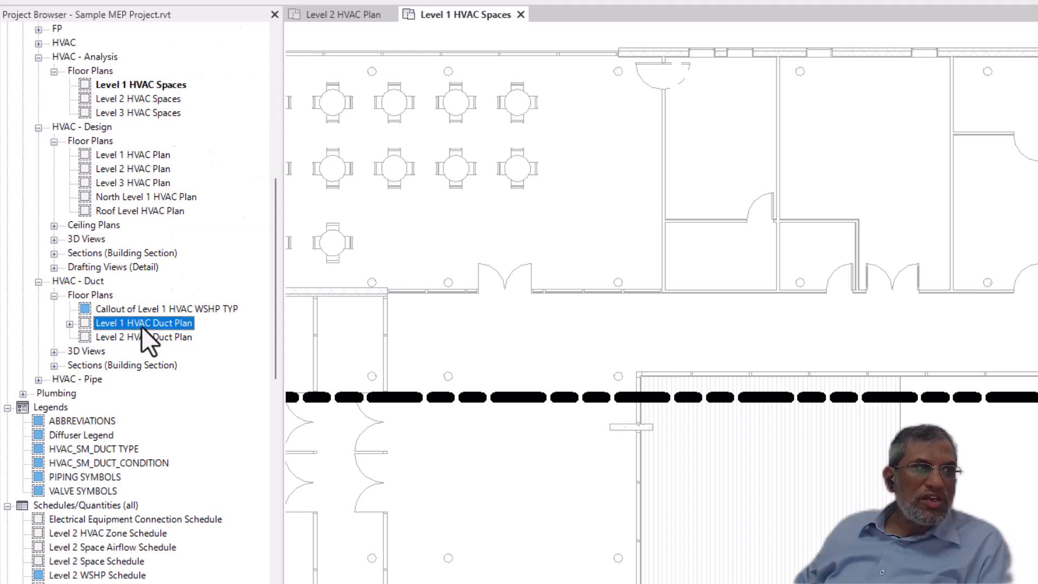
right_click(141, 325)
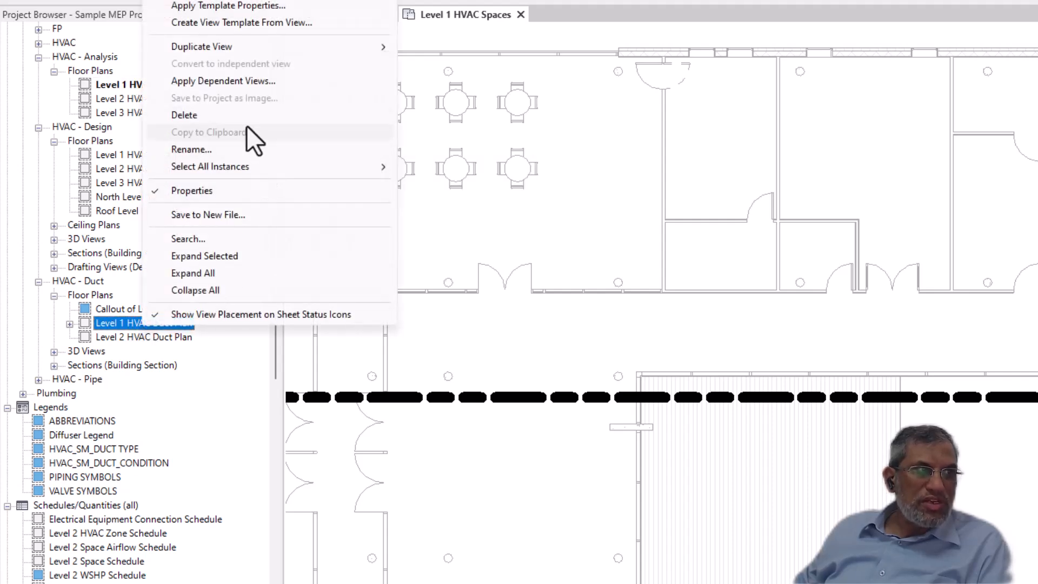
mouse_move(252, 49)
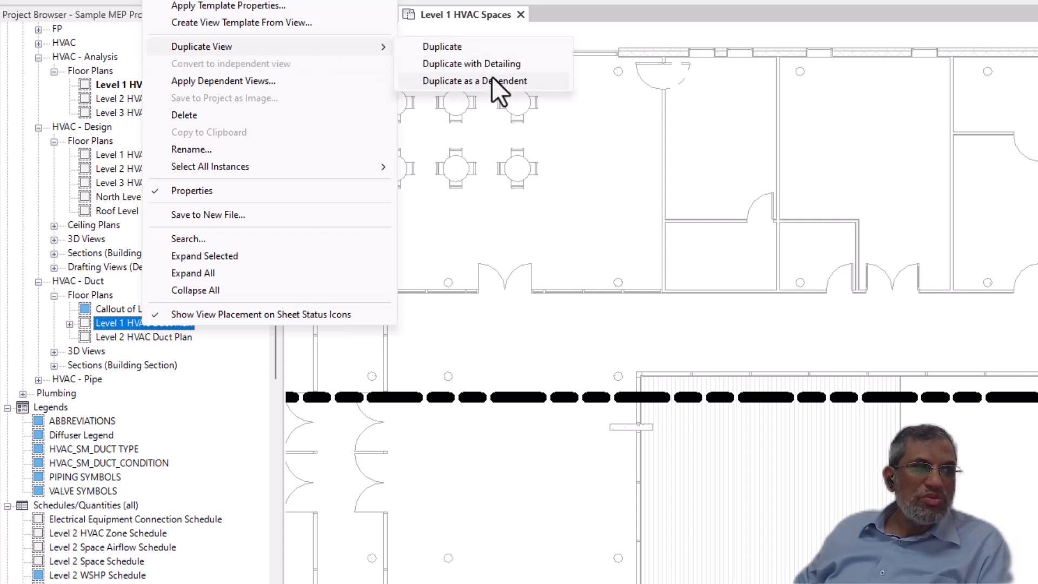
click(418, 144)
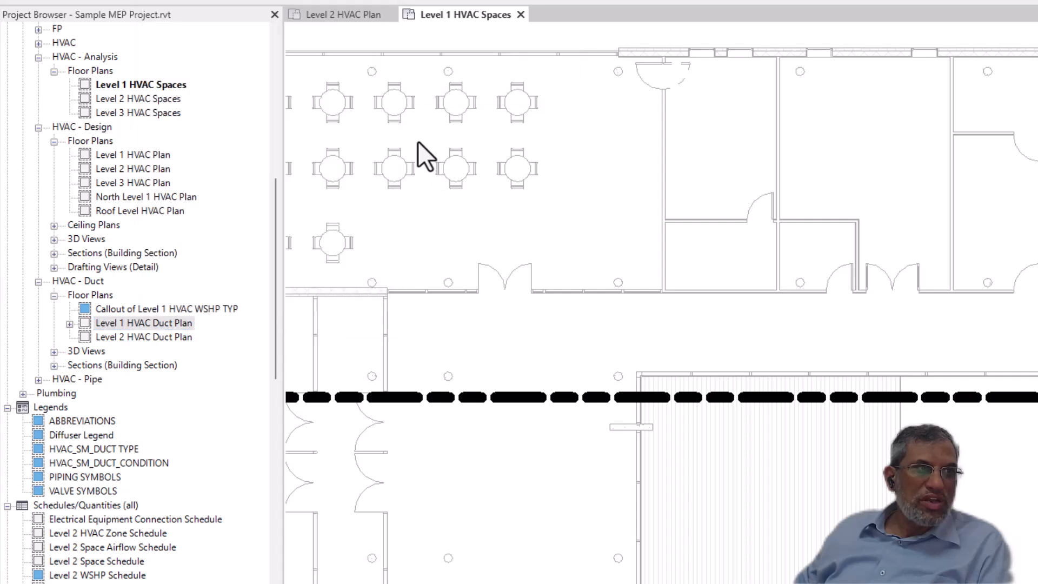
Examine the rooms in the northern part of the Level 1 HVAC Spaces floor plan
drag(274, 234, 281, 167)
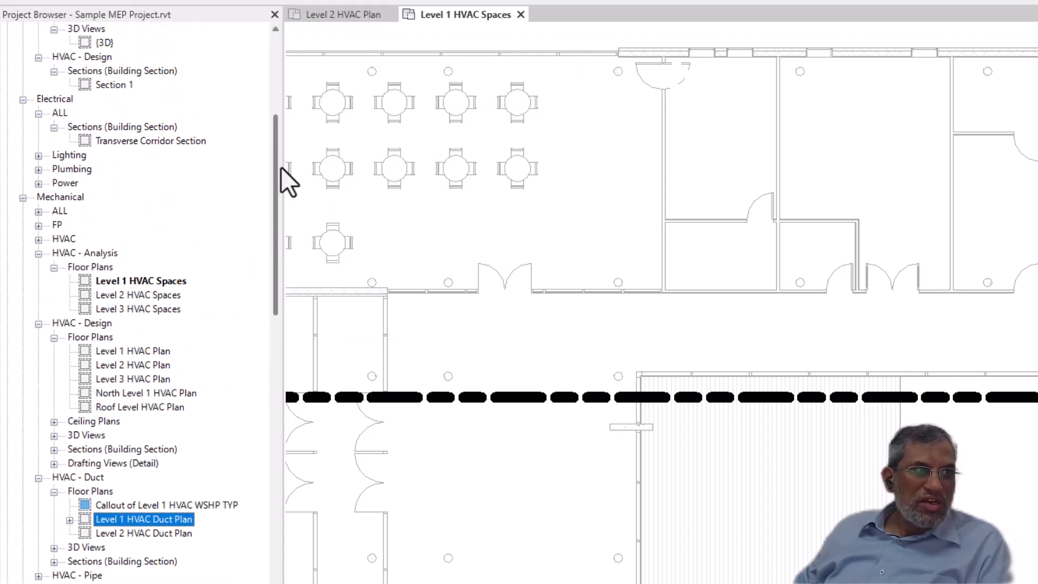
click(151, 281)
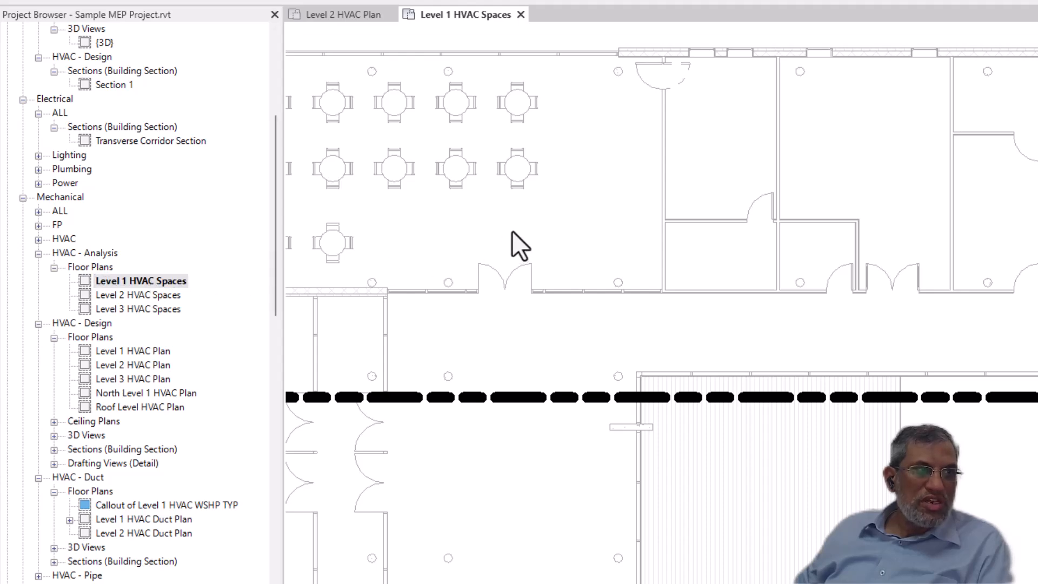
scroll(514, 231, down, 3)
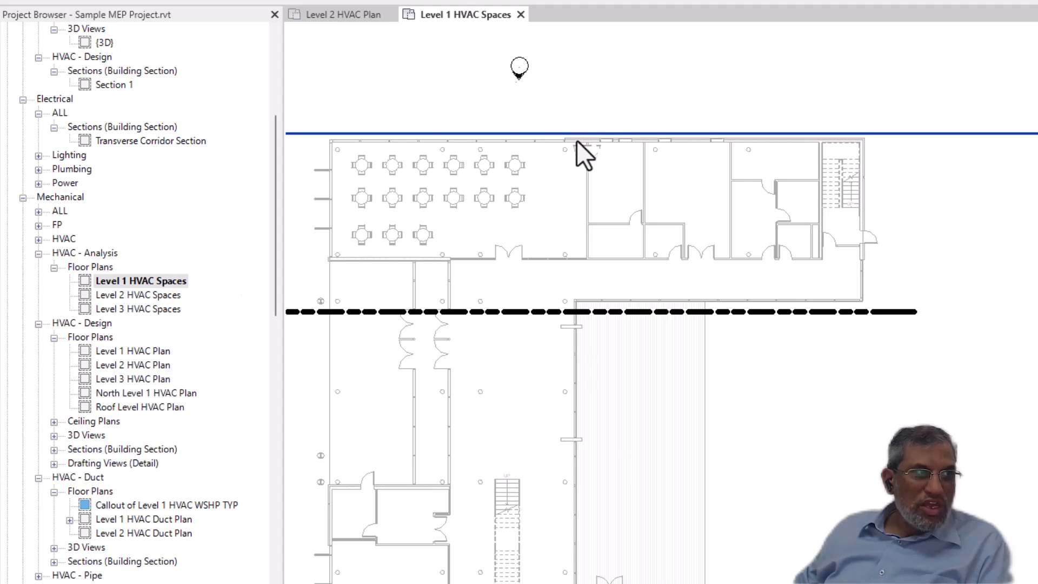
scroll(579, 248, down, 1)
scroll(582, 232, up, 3)
scroll(628, 186, down, 5)
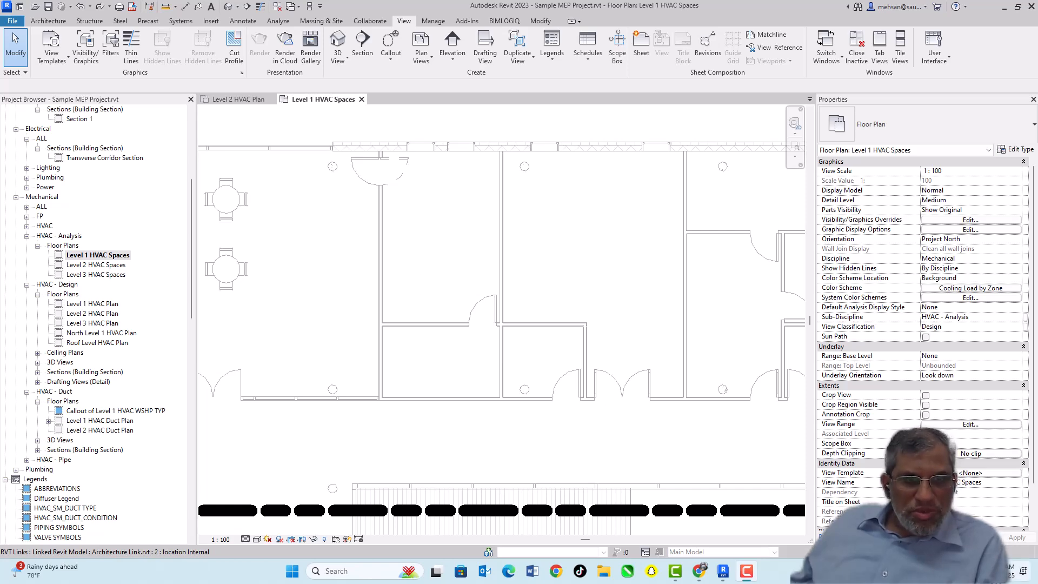
key(super+a)
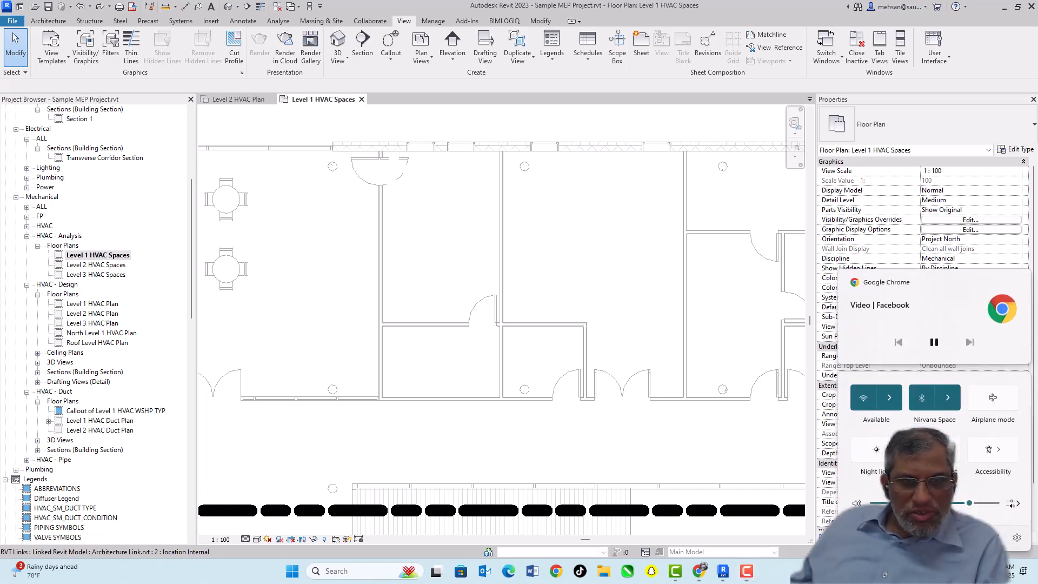
click(816, 315)
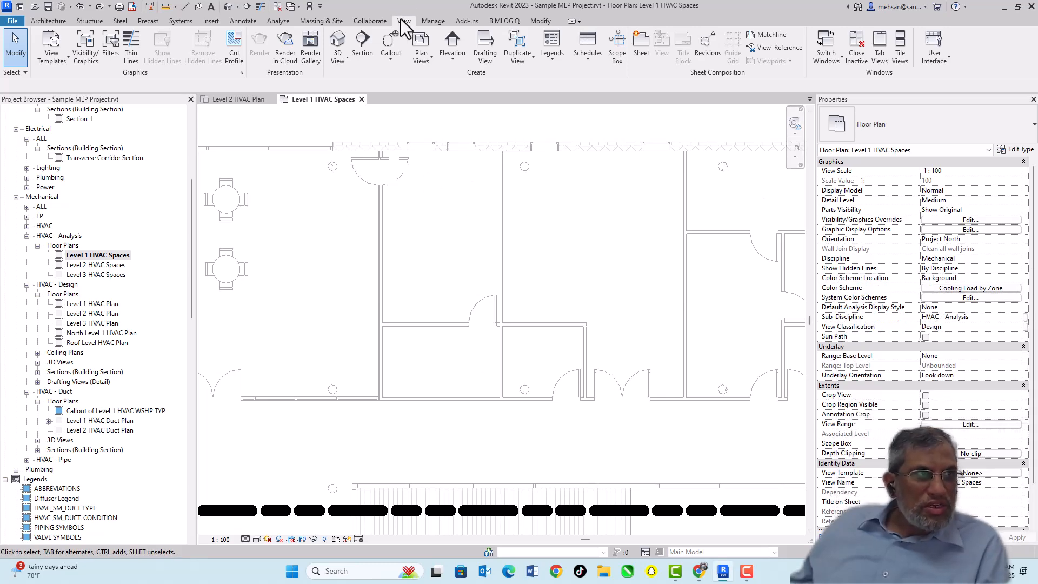
Place tagged spaces in the L-shaped room beside Admin and in the room adjoining it to the west
click(279, 22)
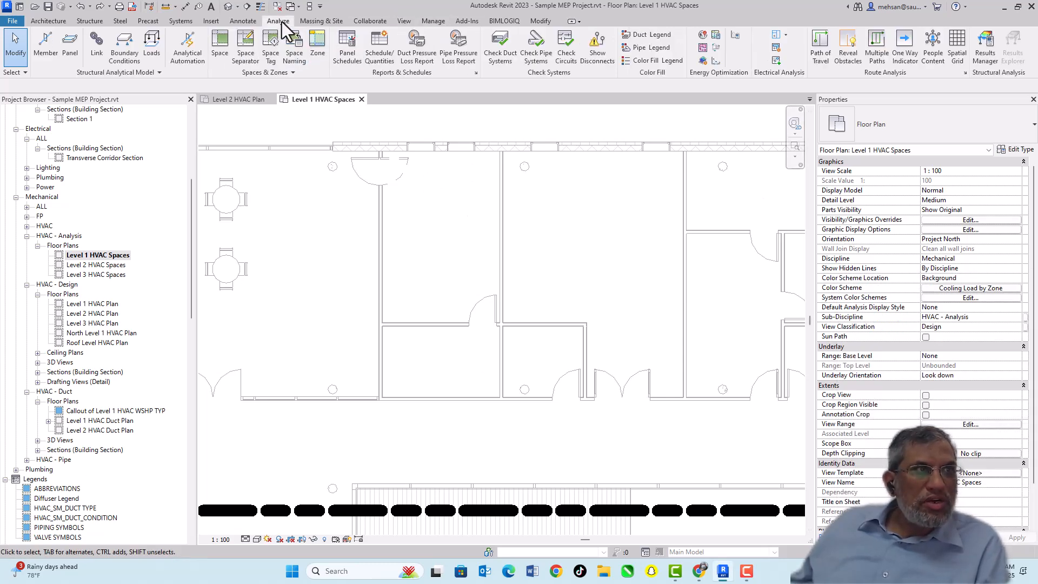
click(223, 47)
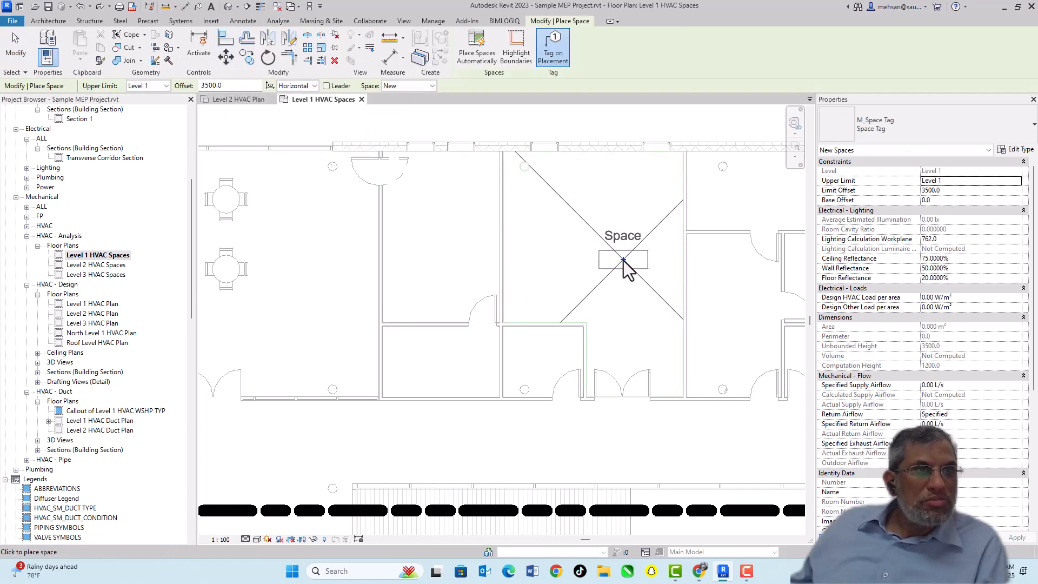
click(598, 231)
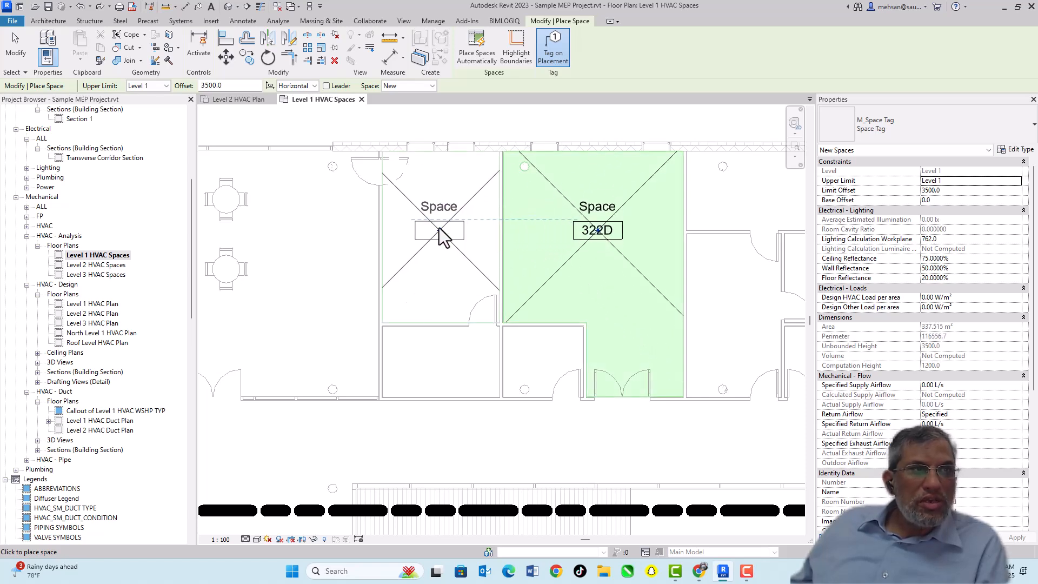
click(439, 230)
key(Escape)
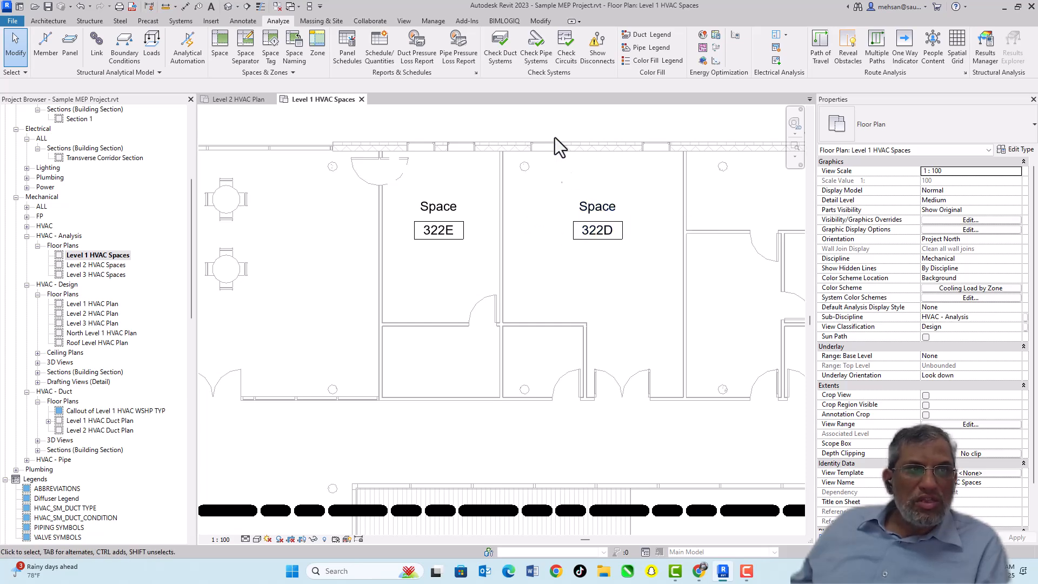
Try displaying Architecture Link.rvt by linked view with Floor Plan: 01 - Entry Level, cancelling the view's visibility overrides
click(405, 21)
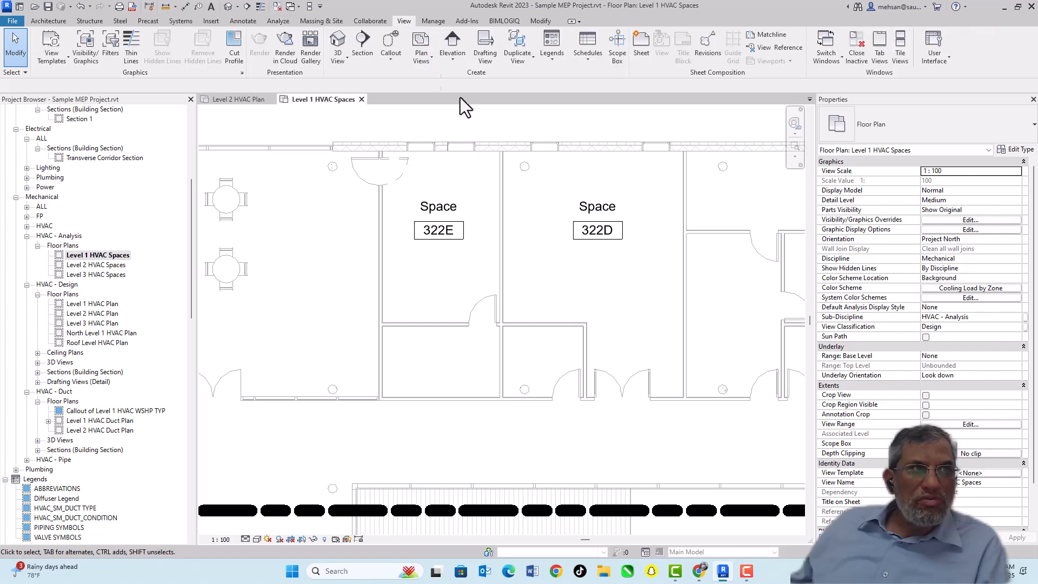
click(82, 51)
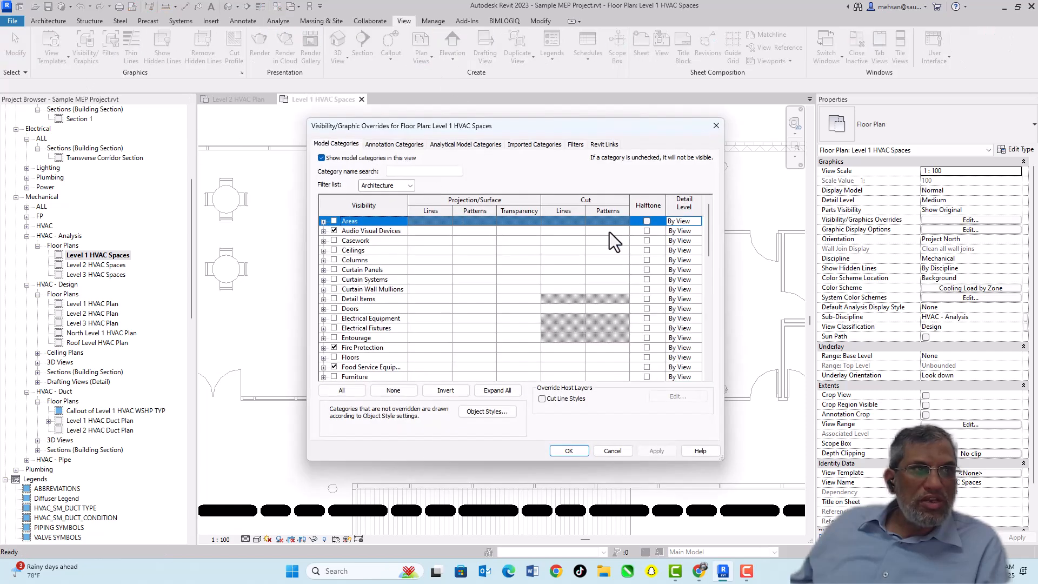
click(610, 145)
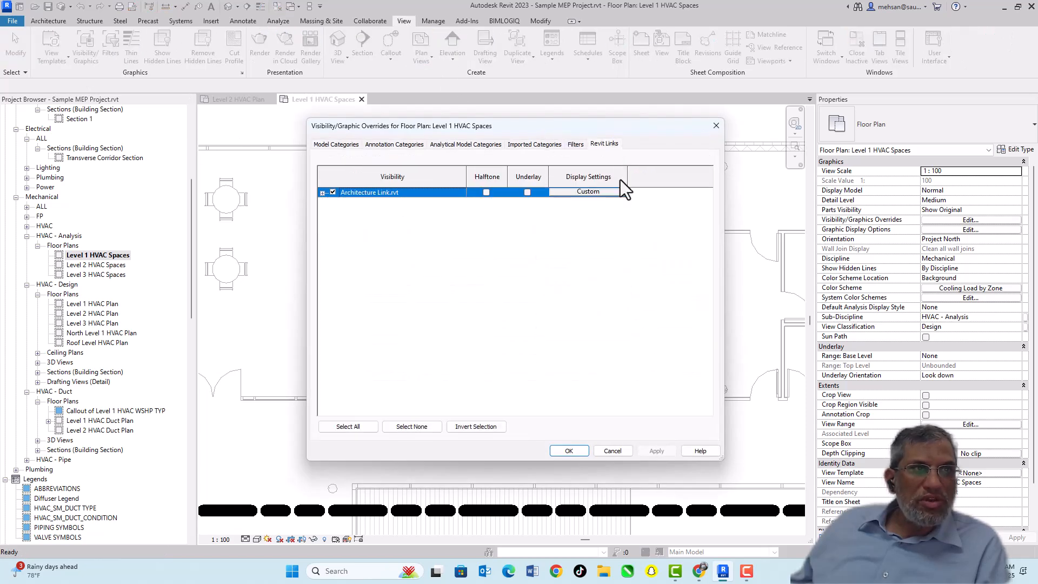
click(590, 192)
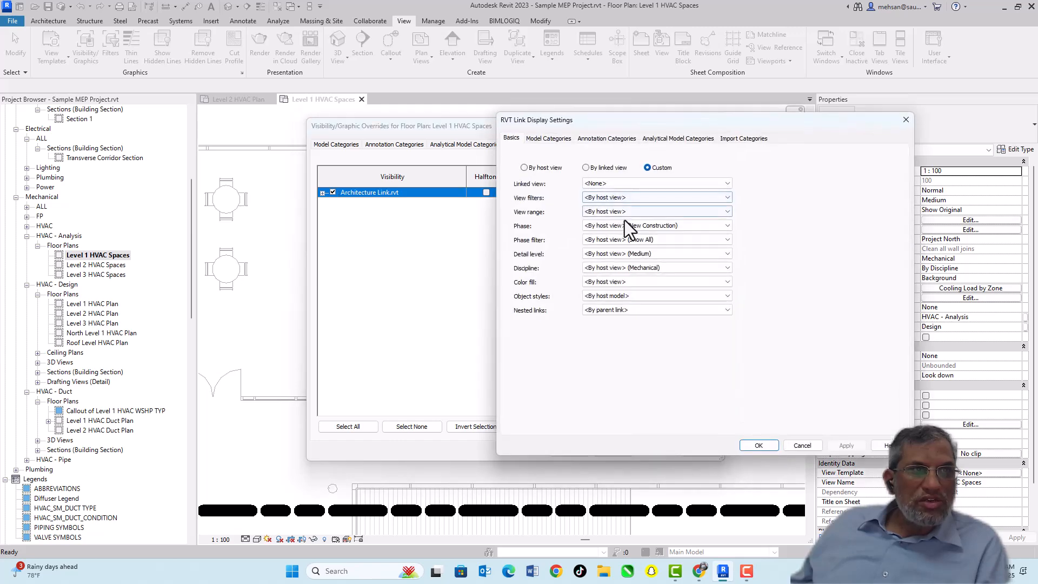
click(587, 167)
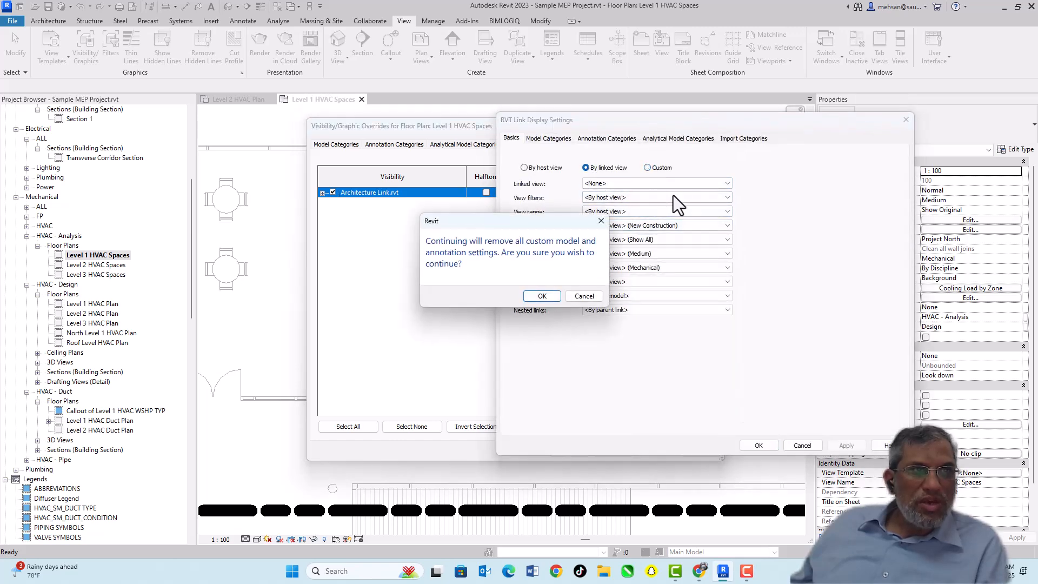
click(555, 295)
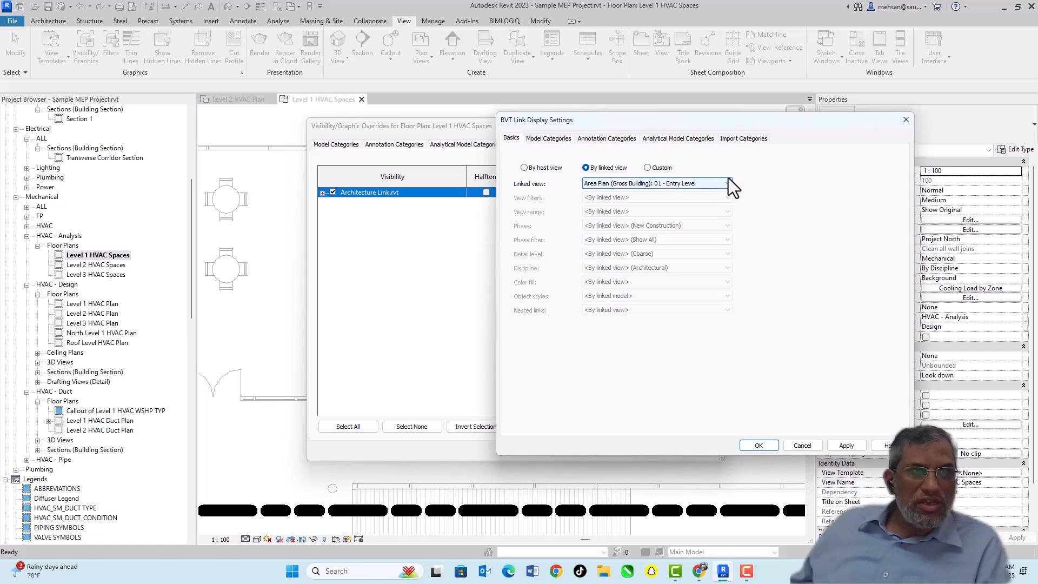
click(727, 183)
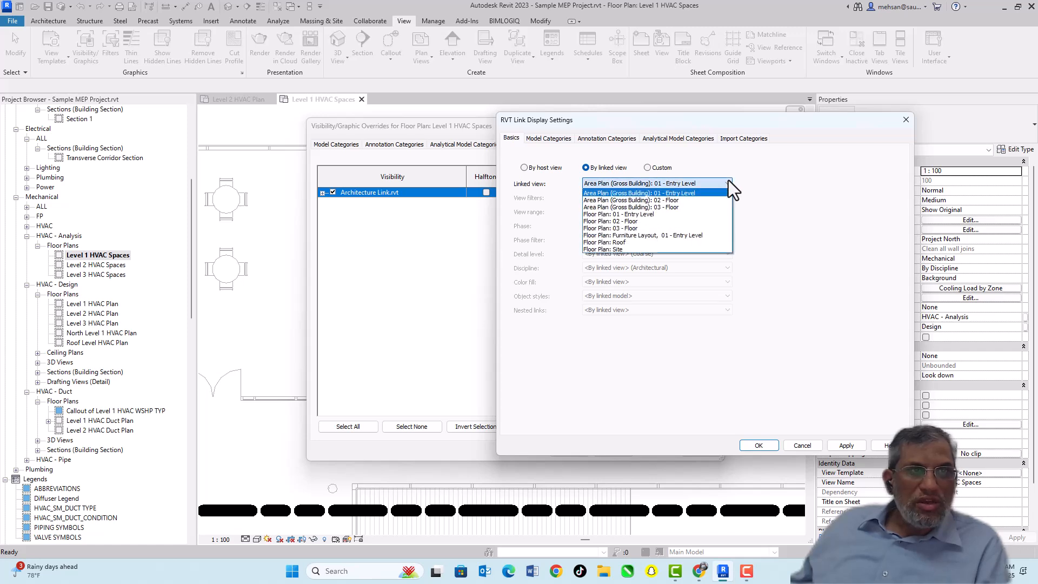
click(625, 215)
click(844, 446)
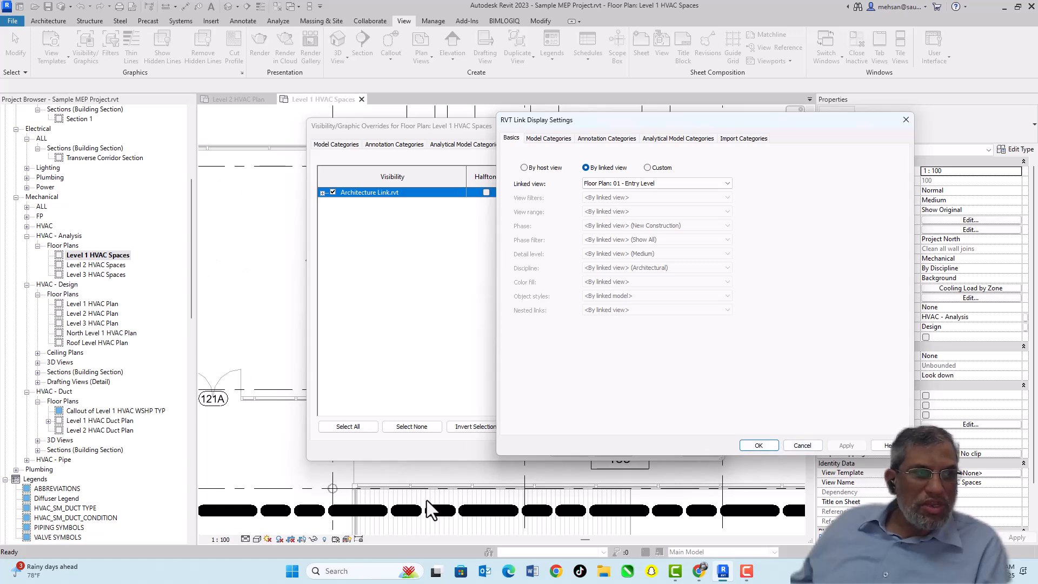
click(758, 447)
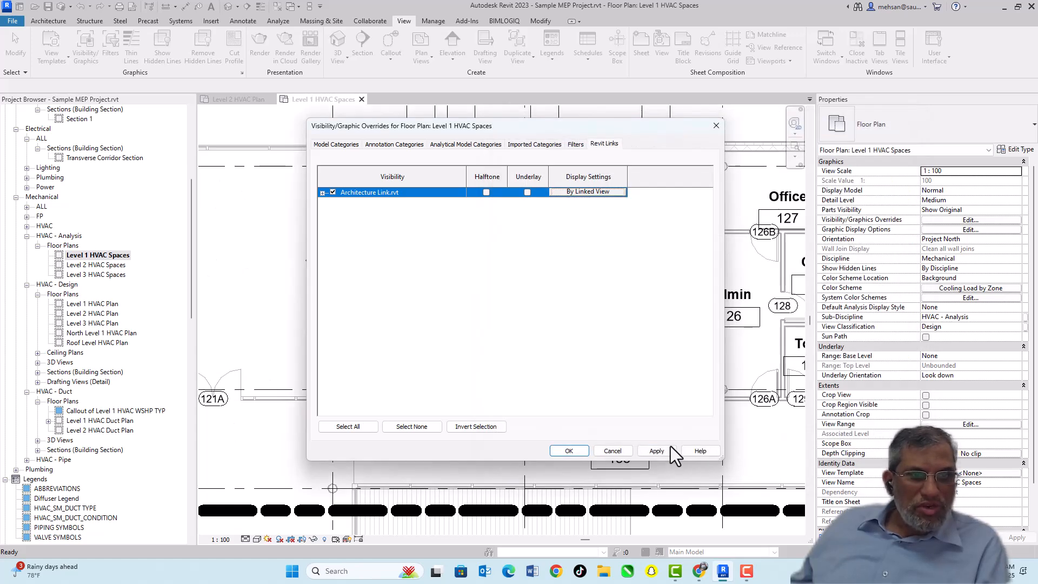
drag(570, 129, 536, 149)
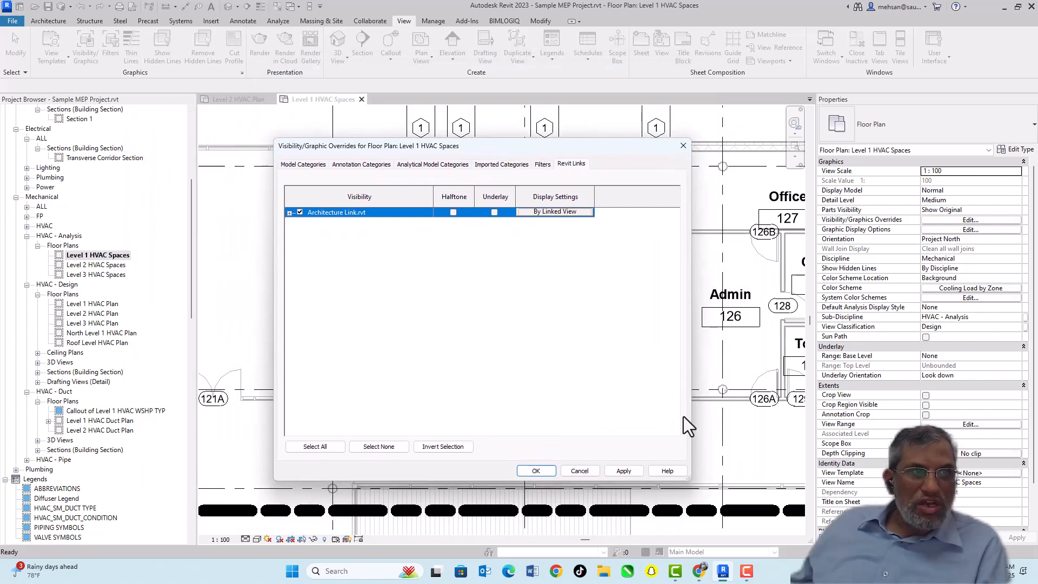
click(579, 471)
Open the M_Space Tag family of the space tag in the L-shaped room for editing
scroll(627, 238, up, 3)
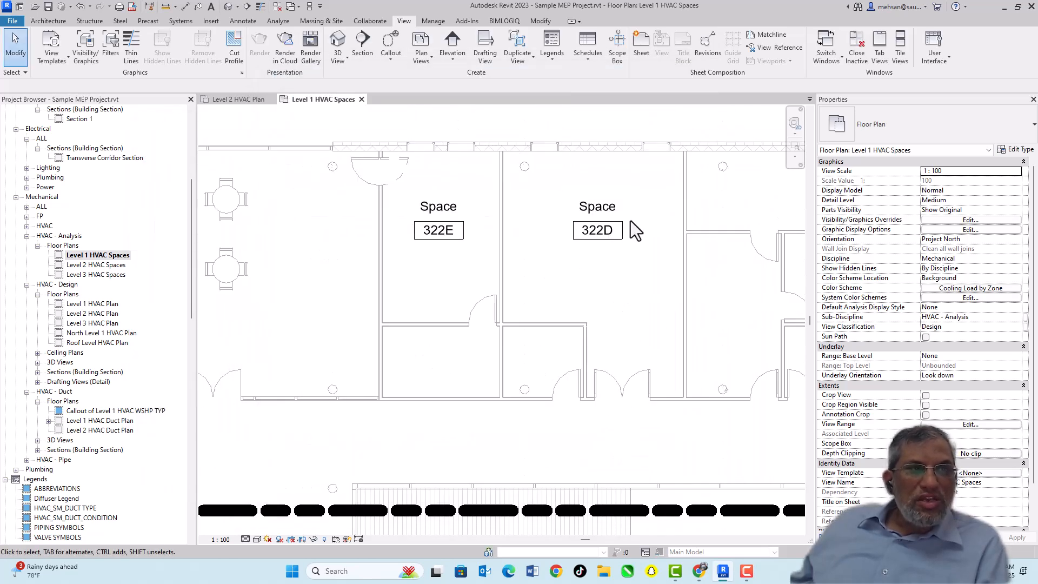
click(597, 210)
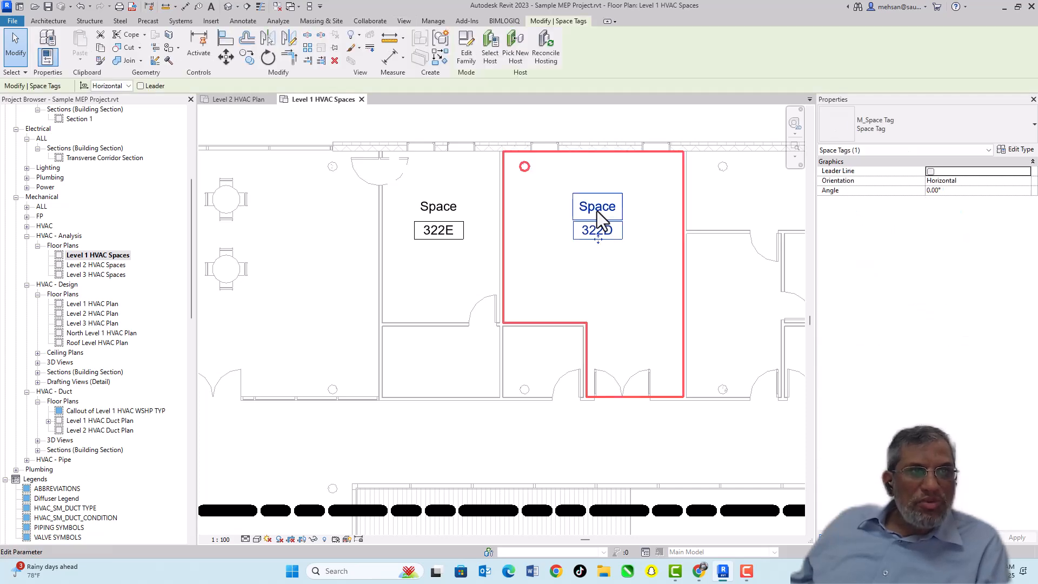
right_click(597, 210)
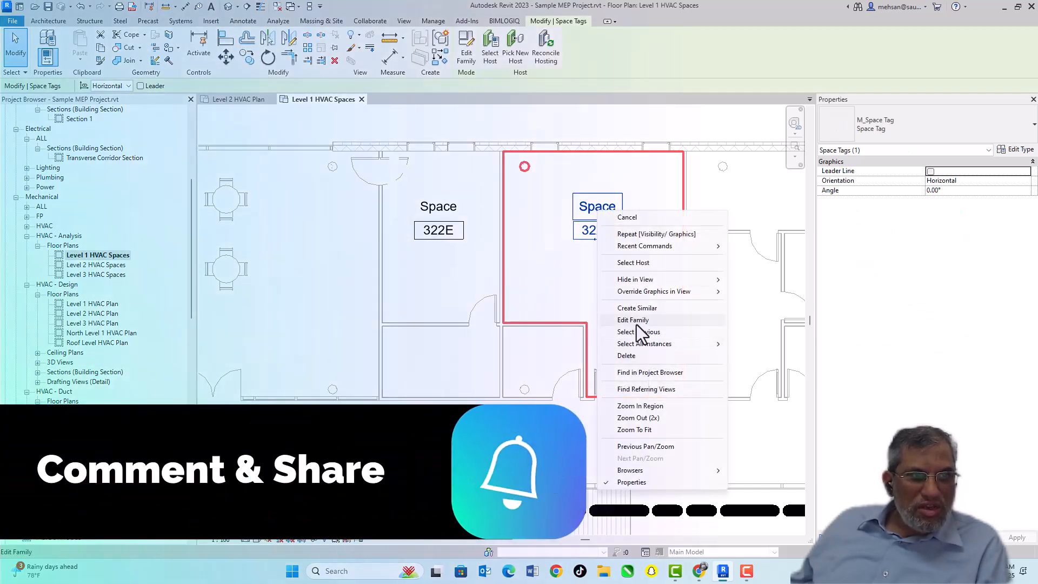
click(598, 165)
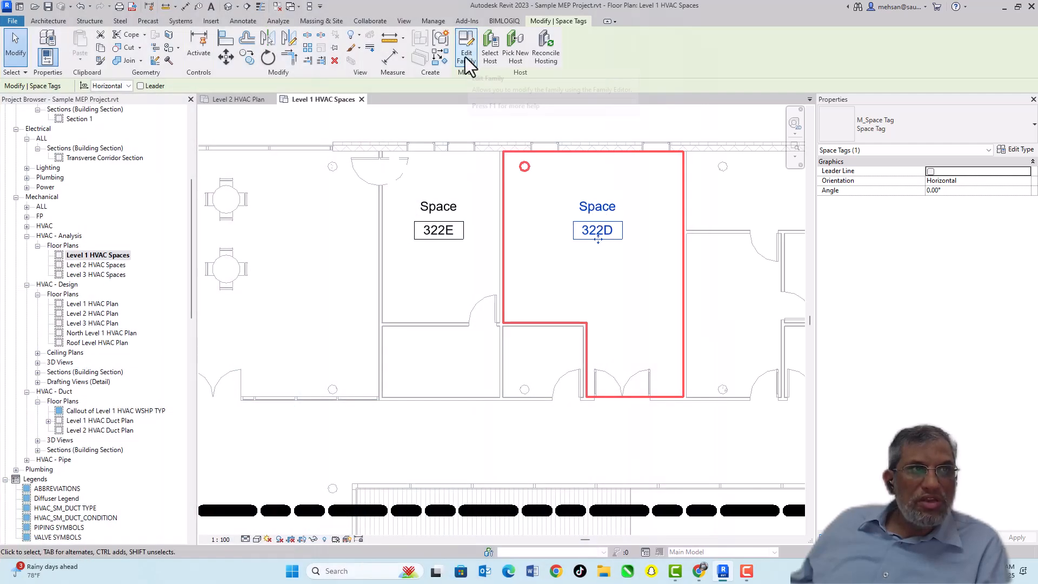
click(589, 204)
click(600, 229)
click(600, 229)
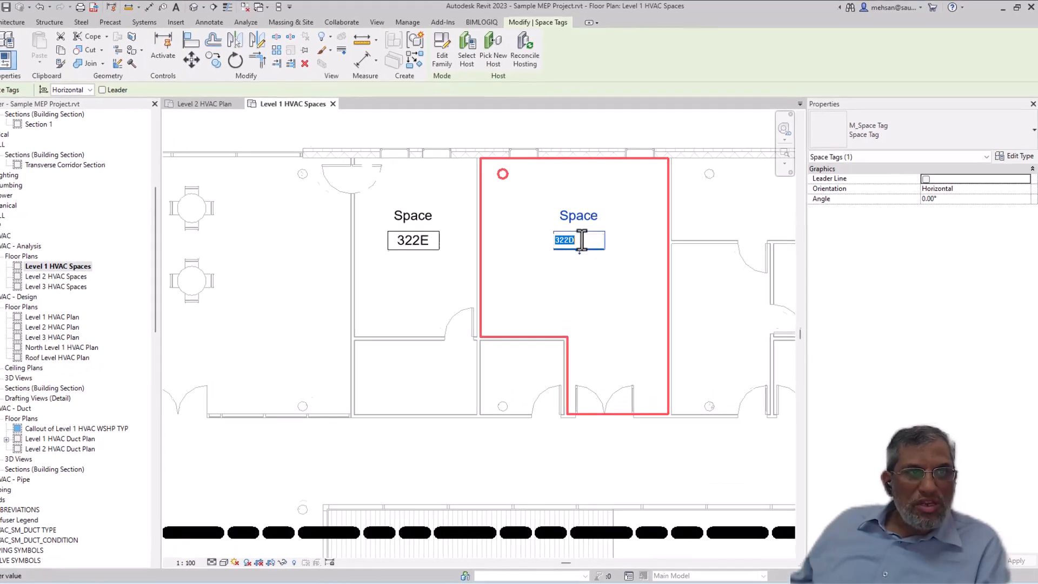
double_click(600, 213)
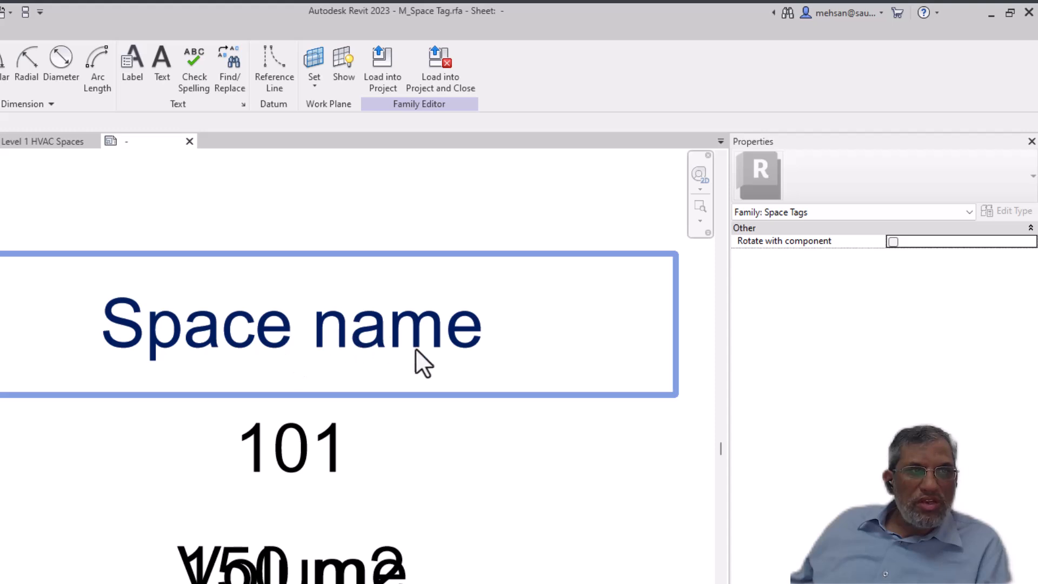
Remove the Name parameter from the Space name label of the tag family
click(280, 343)
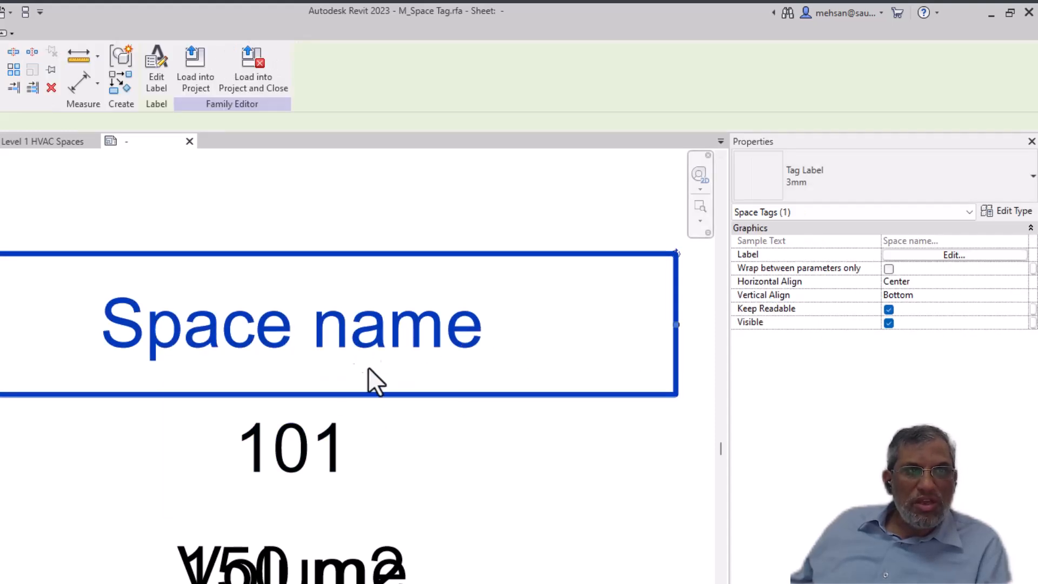
click(941, 256)
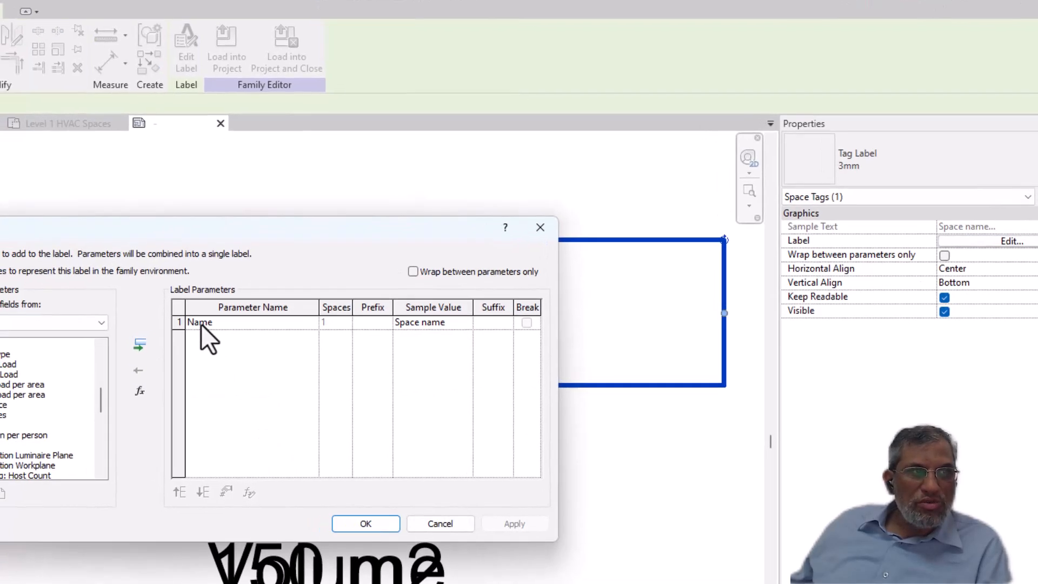
click(172, 334)
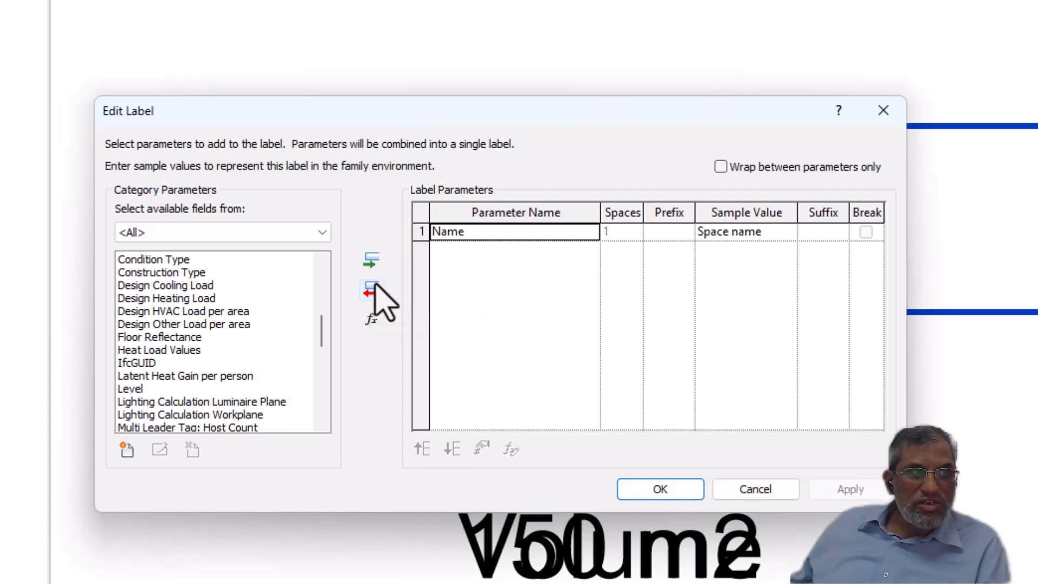
click(372, 290)
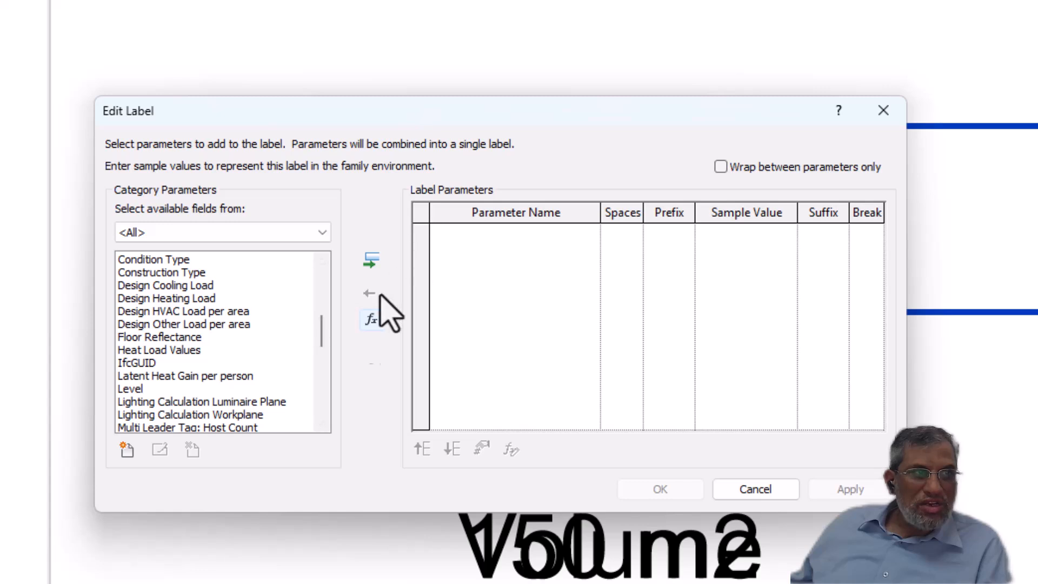
Add the Room Name parameter to the emptied space name label of the tag family
drag(321, 331, 318, 377)
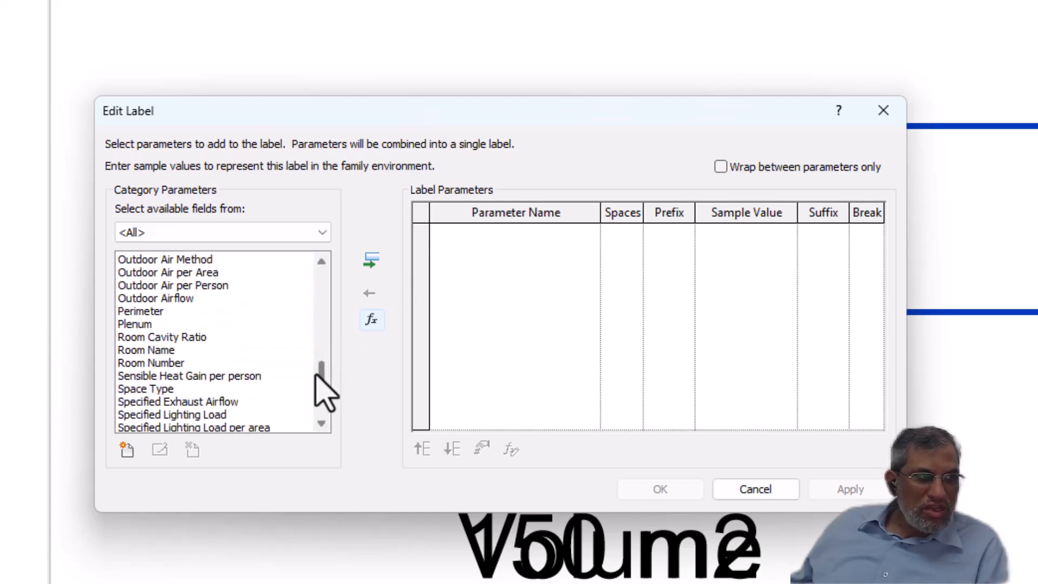
click(163, 351)
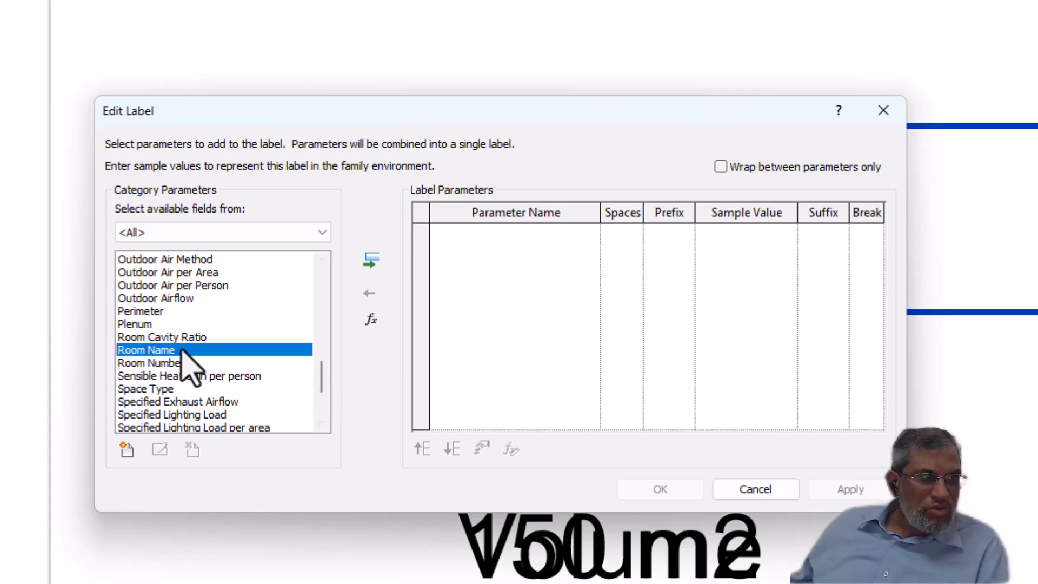
click(371, 260)
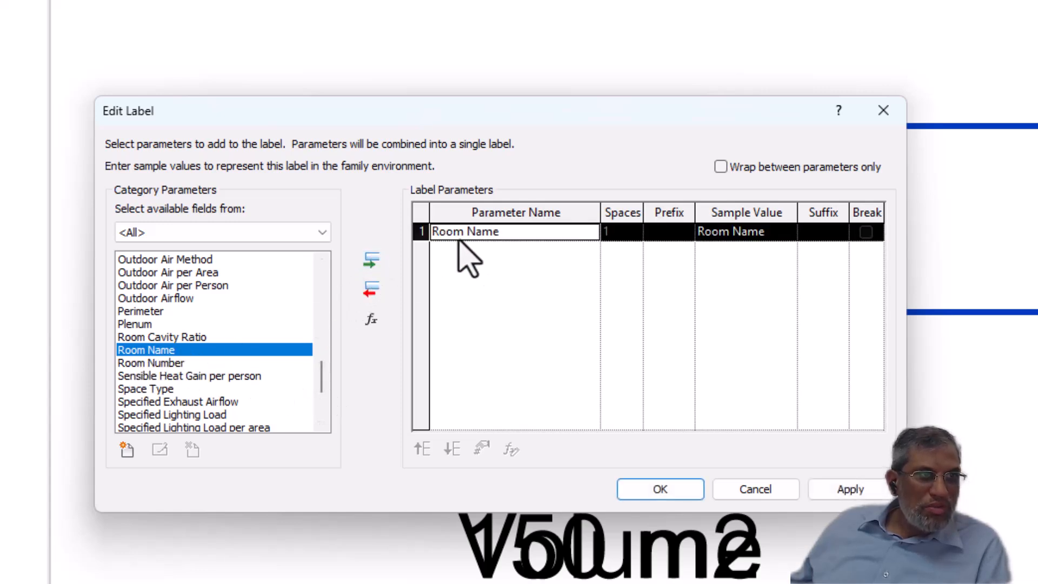
click(661, 489)
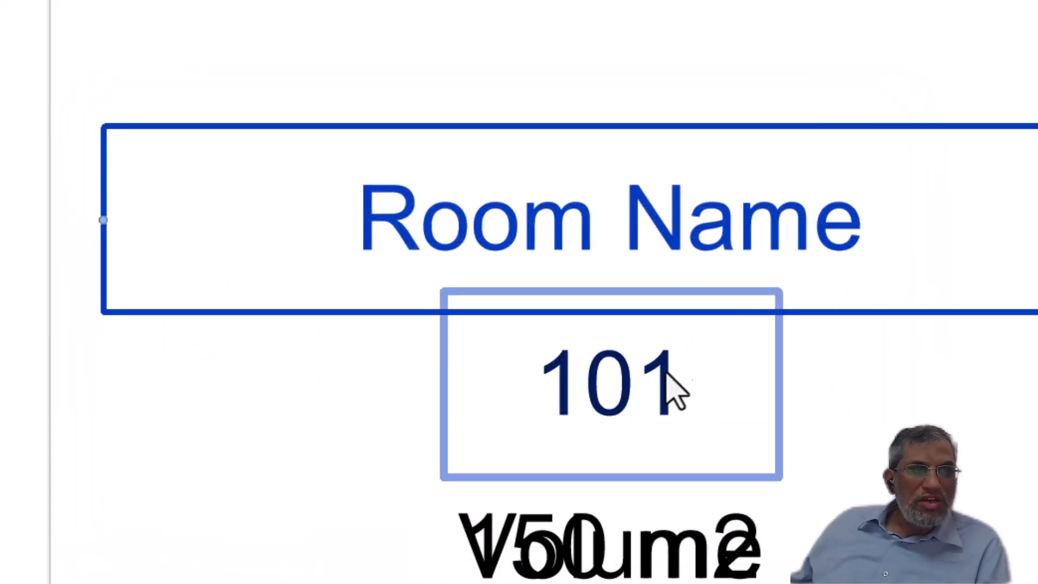
Replace the Number parameter with Room Number in the tag family's number label
click(631, 390)
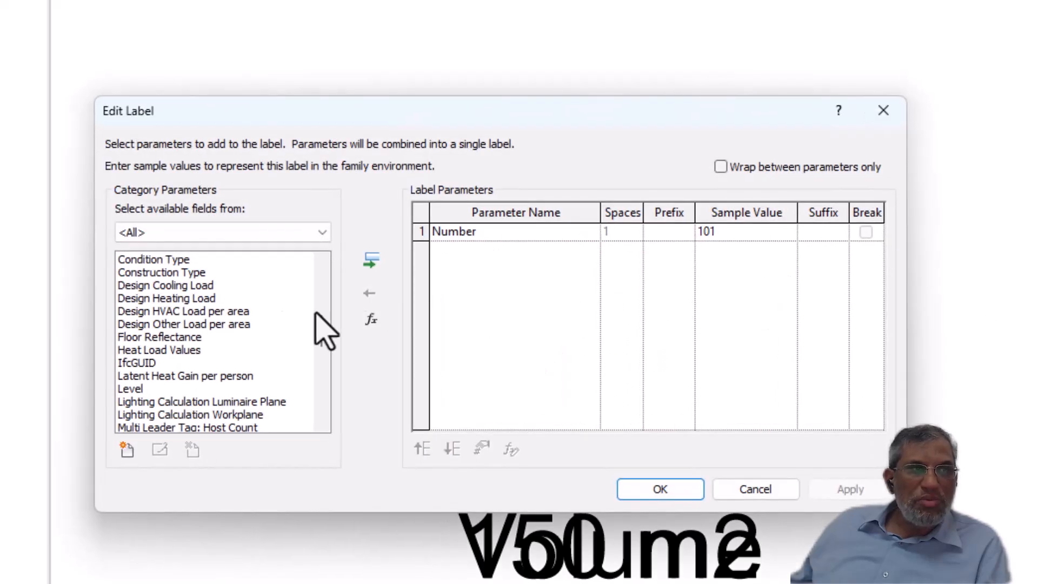
drag(327, 328, 325, 376)
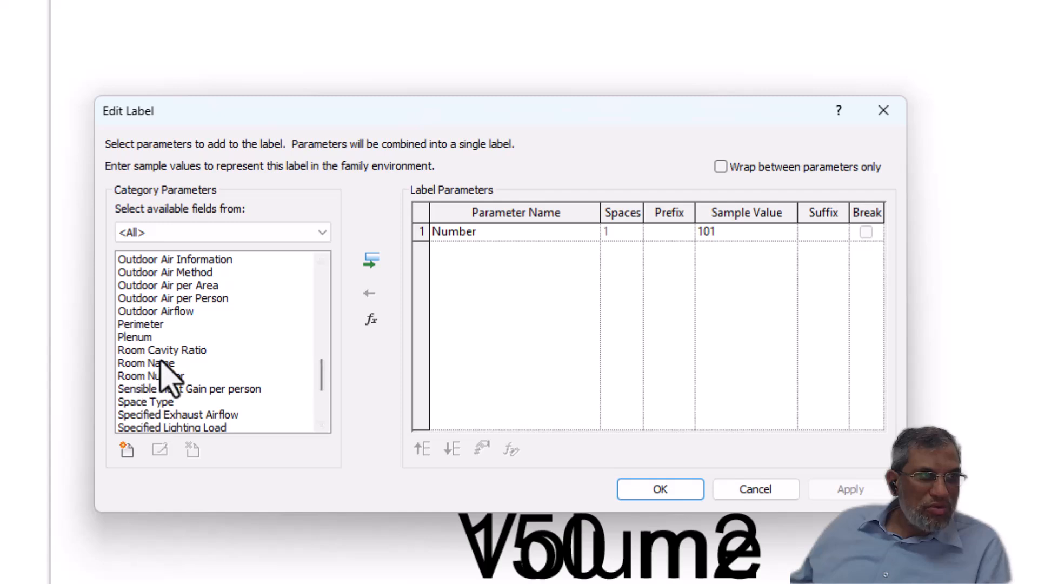
click(154, 377)
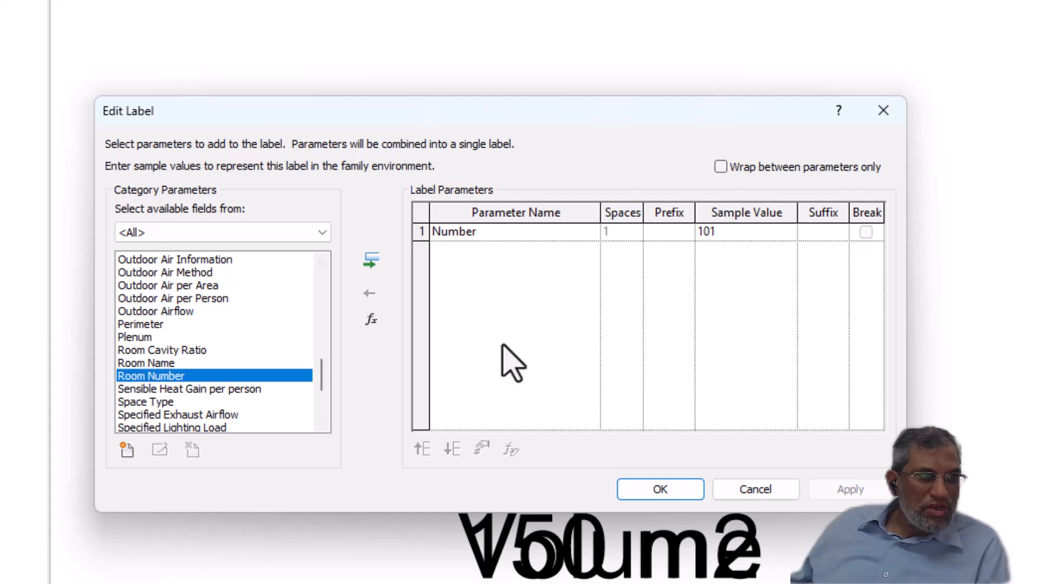
click(371, 261)
click(446, 233)
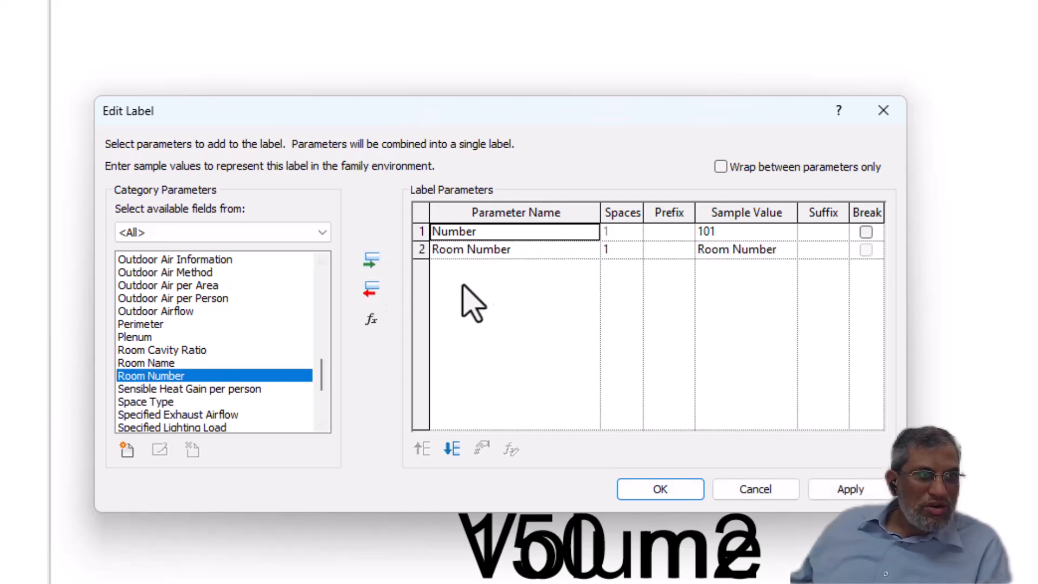
click(371, 287)
click(835, 490)
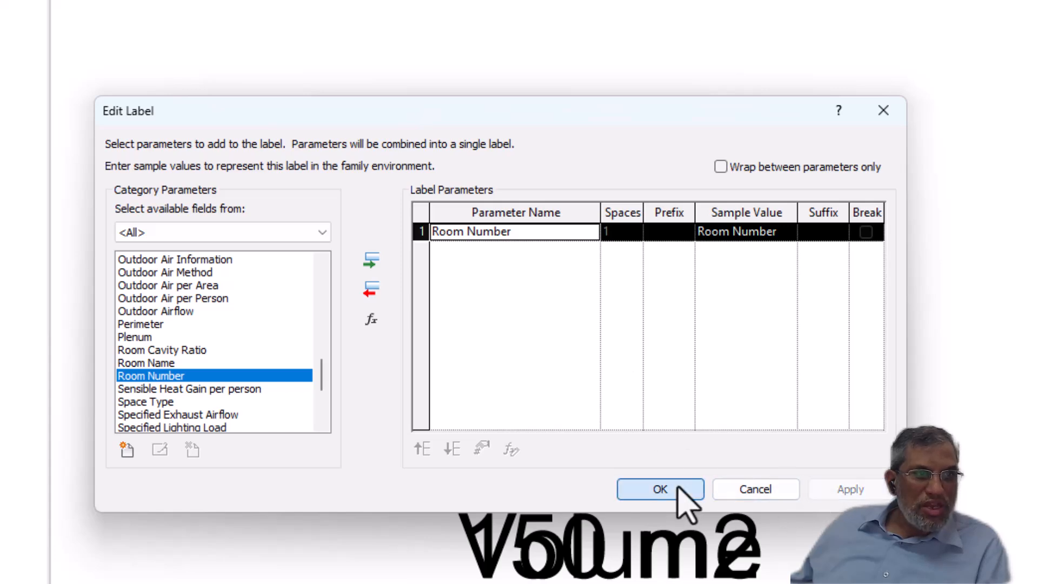
click(679, 489)
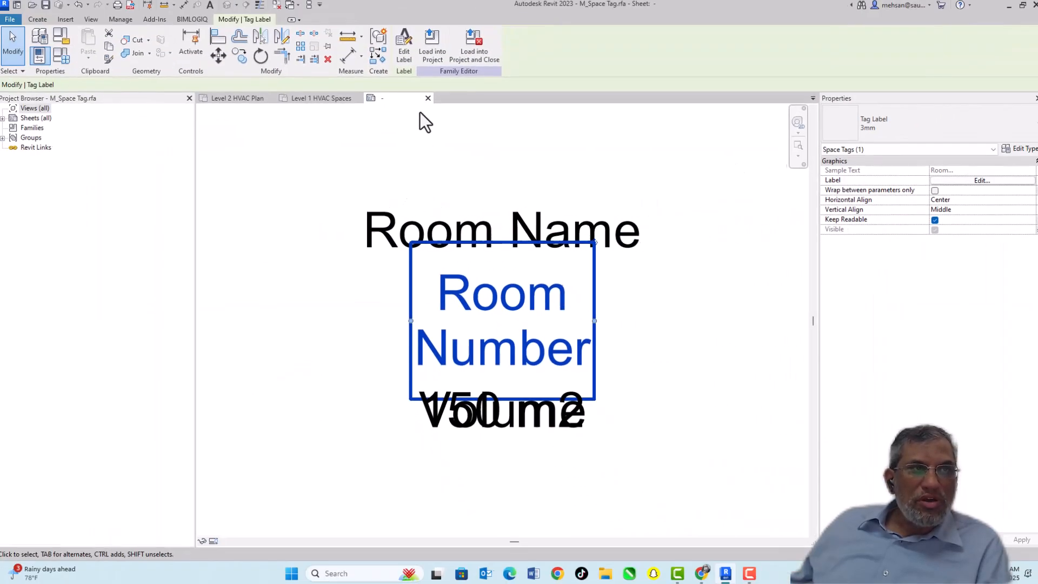
Load the edited M_Space Tag family into the project over the existing version, and undo the load
click(430, 55)
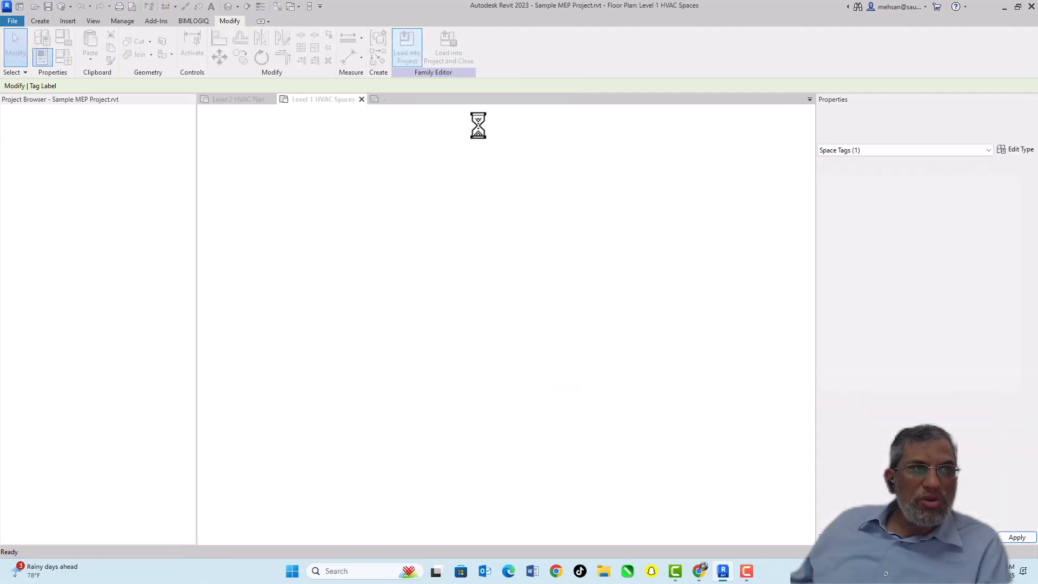
click(476, 277)
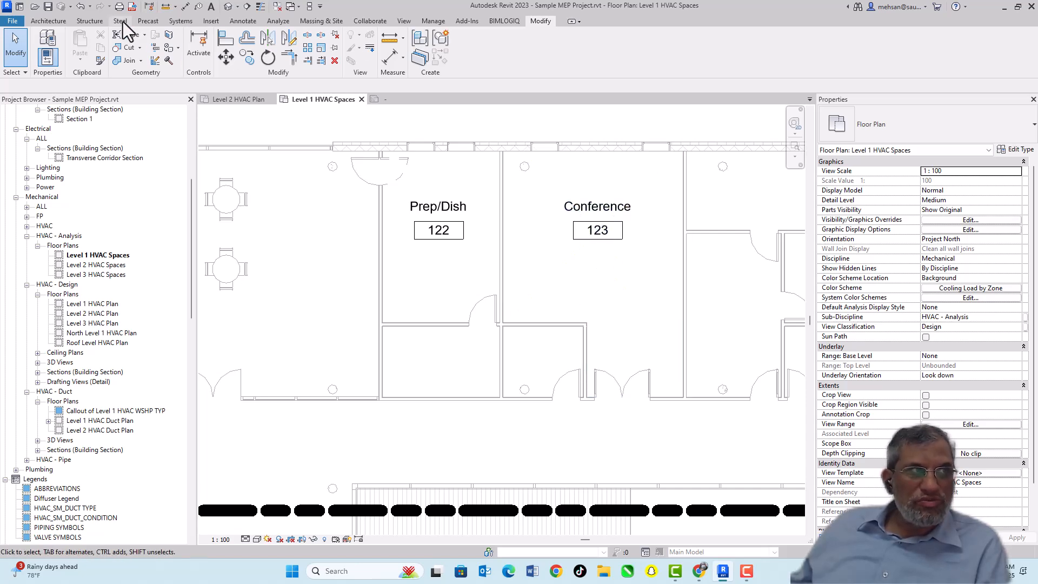
click(81, 6)
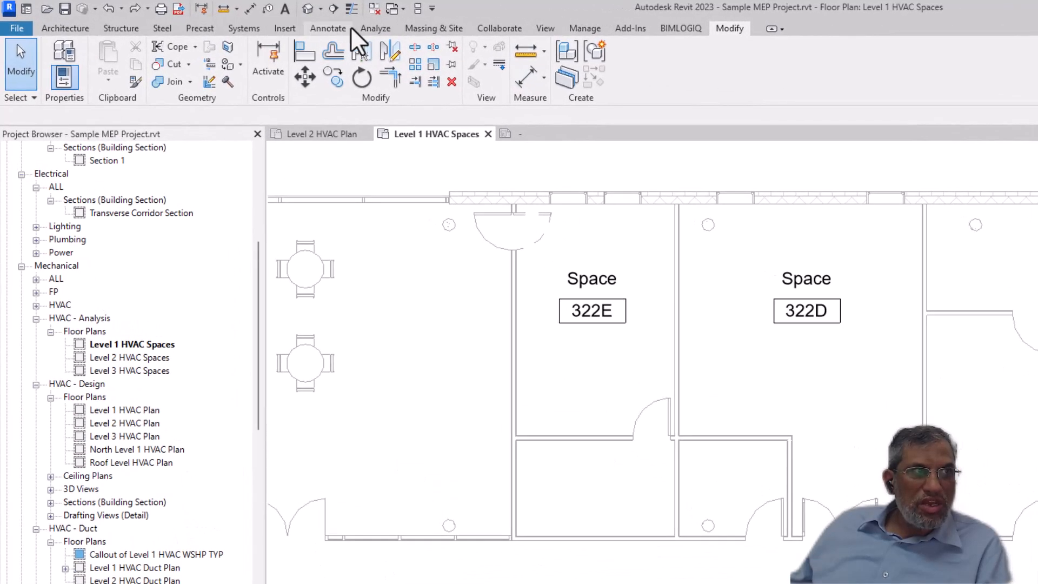
Try setting up space placement with upper limit Level 2 and offset 0, cancelling without placing a space
click(375, 28)
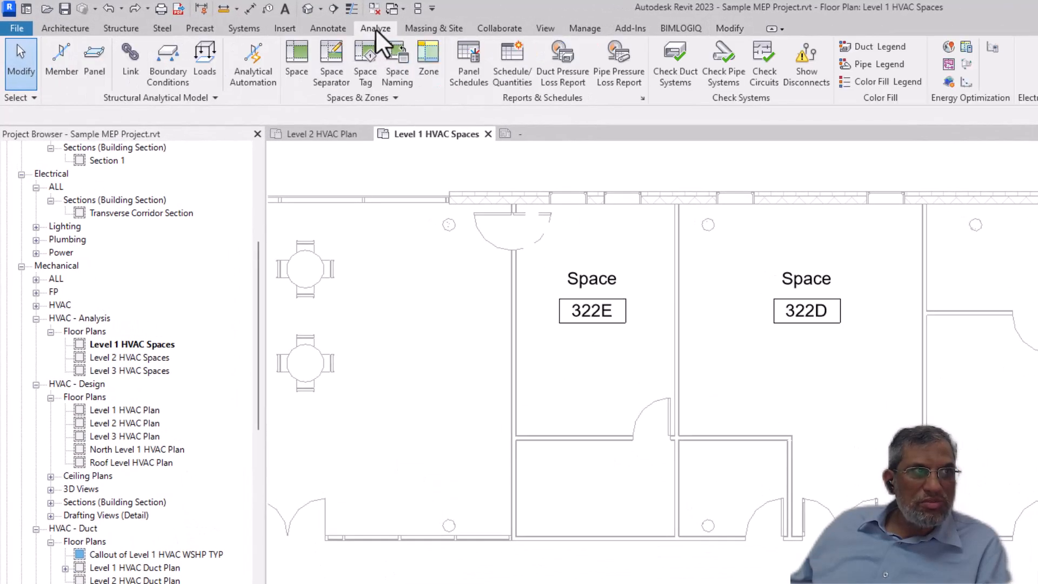
click(302, 63)
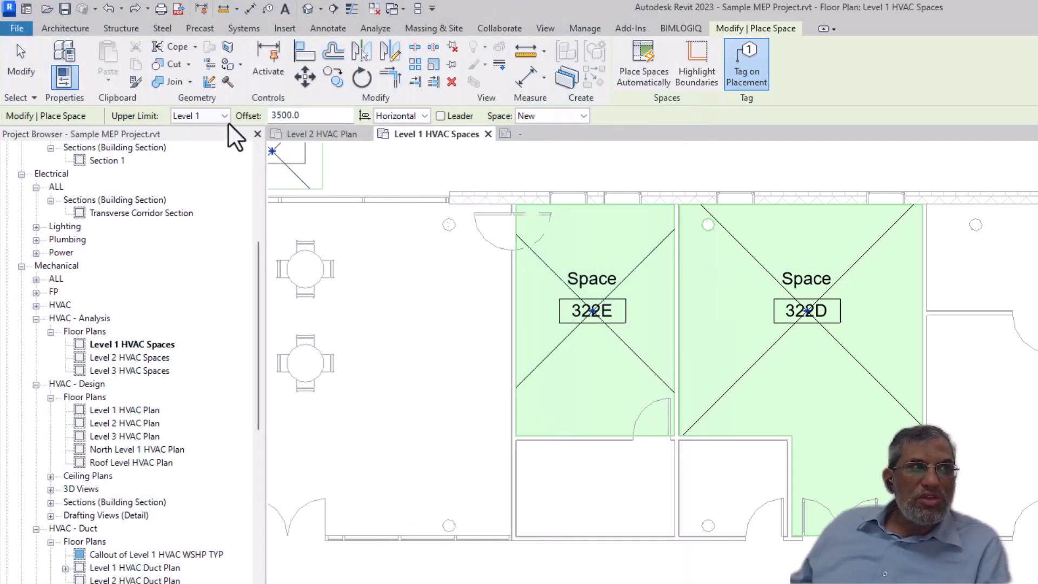
click(224, 117)
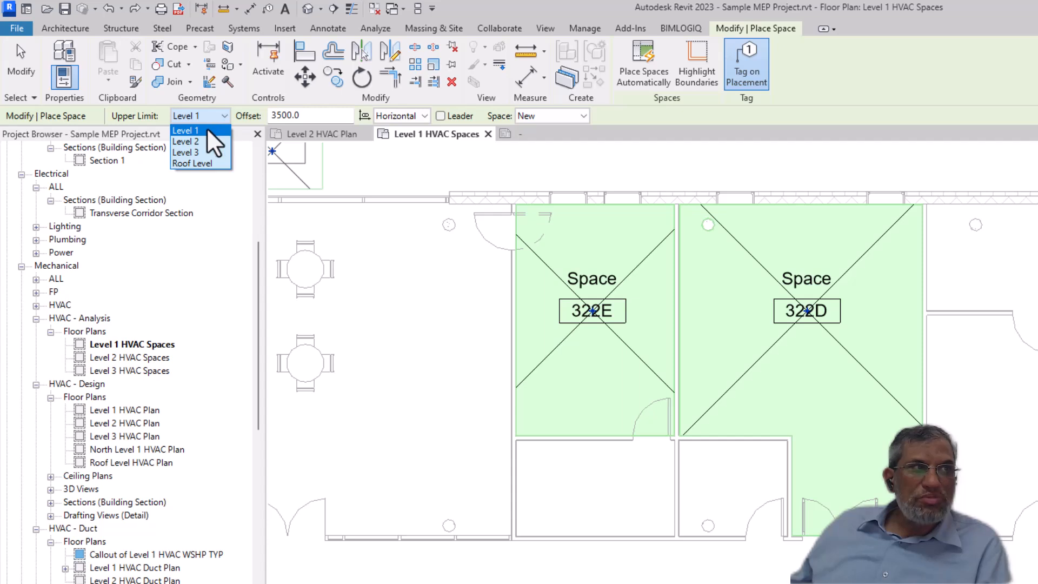
click(206, 130)
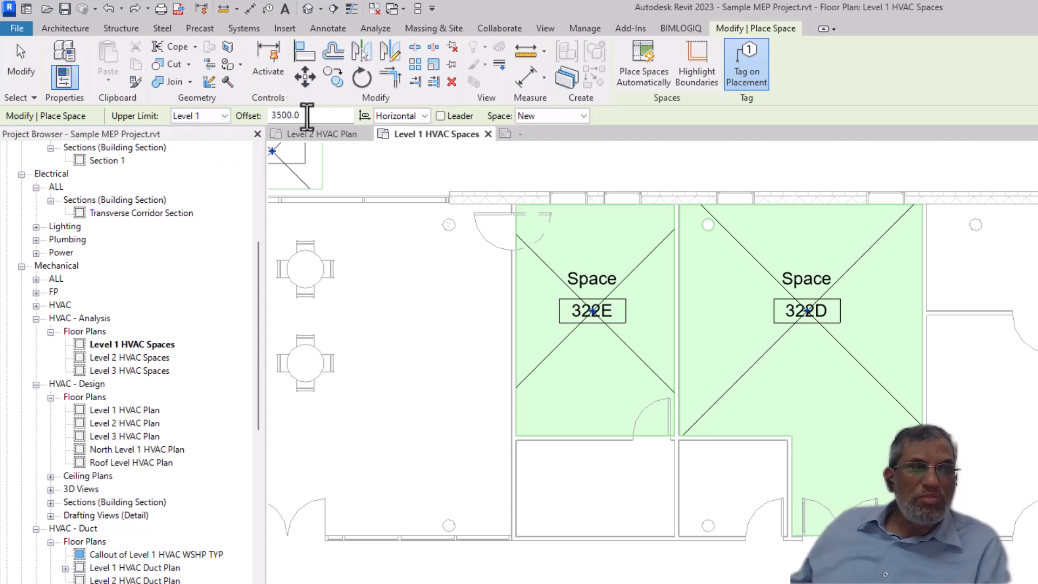
drag(308, 119, 273, 110)
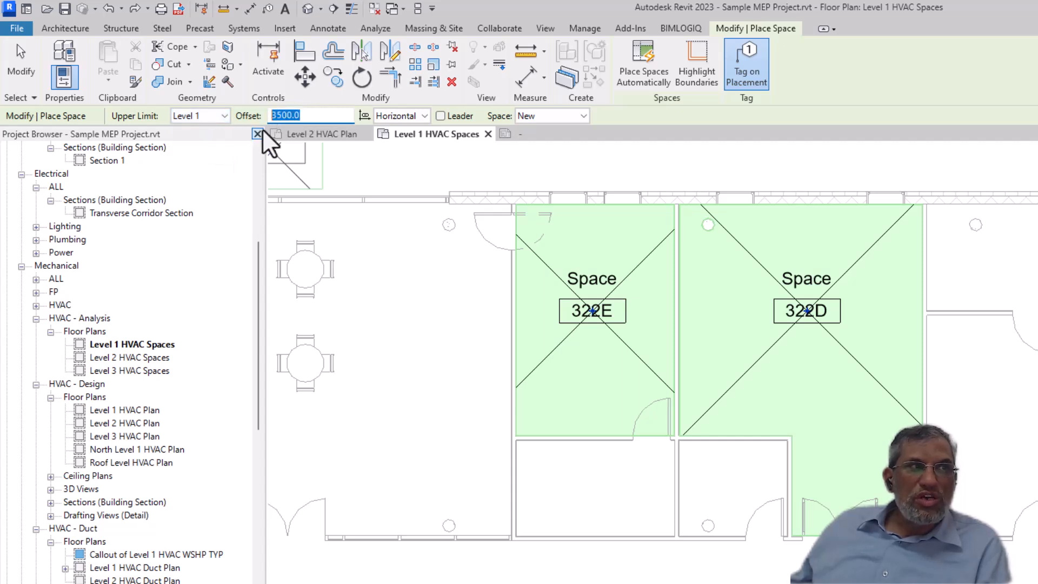
click(219, 115)
click(192, 142)
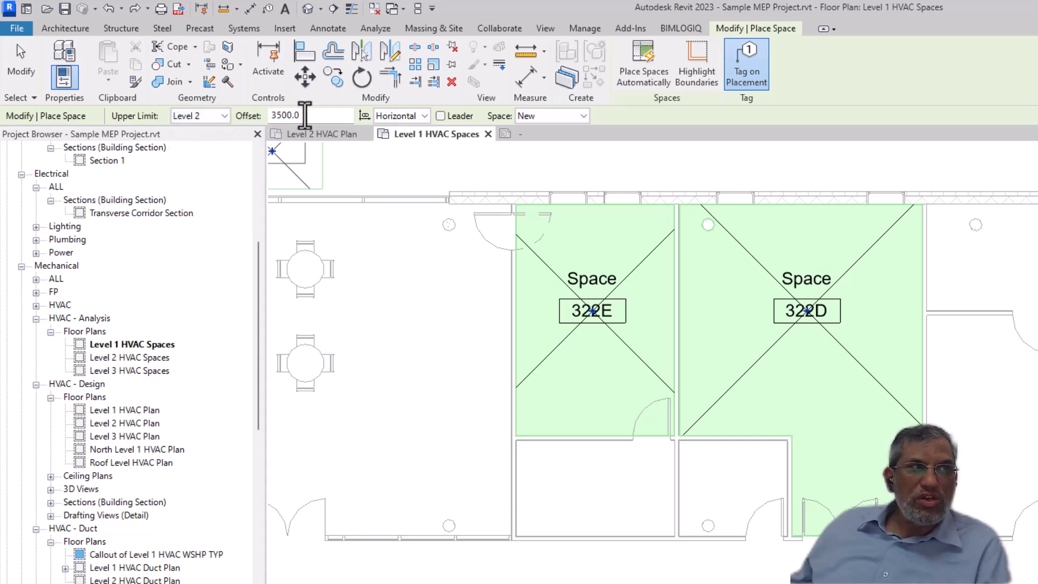
drag(301, 113, 254, 111)
text(0)
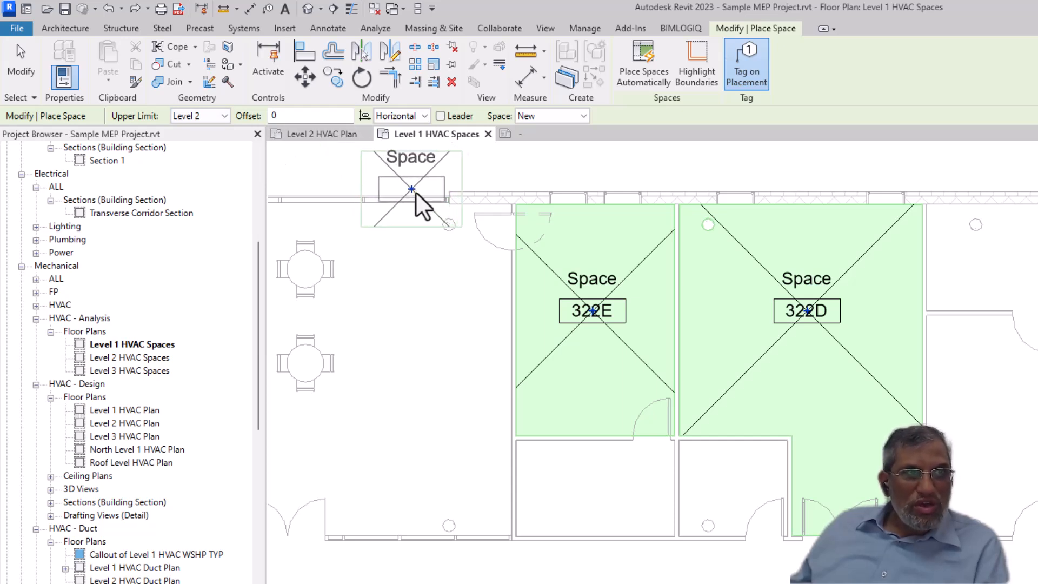
key(Escape)
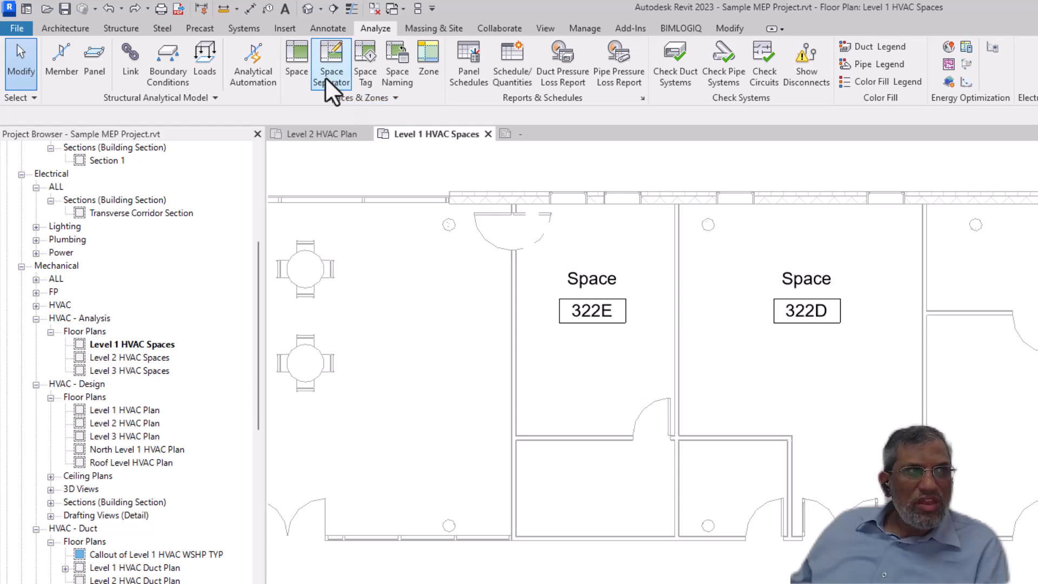
Place tagged spaces automatically in all closed and bounded areas of Level 1
click(302, 65)
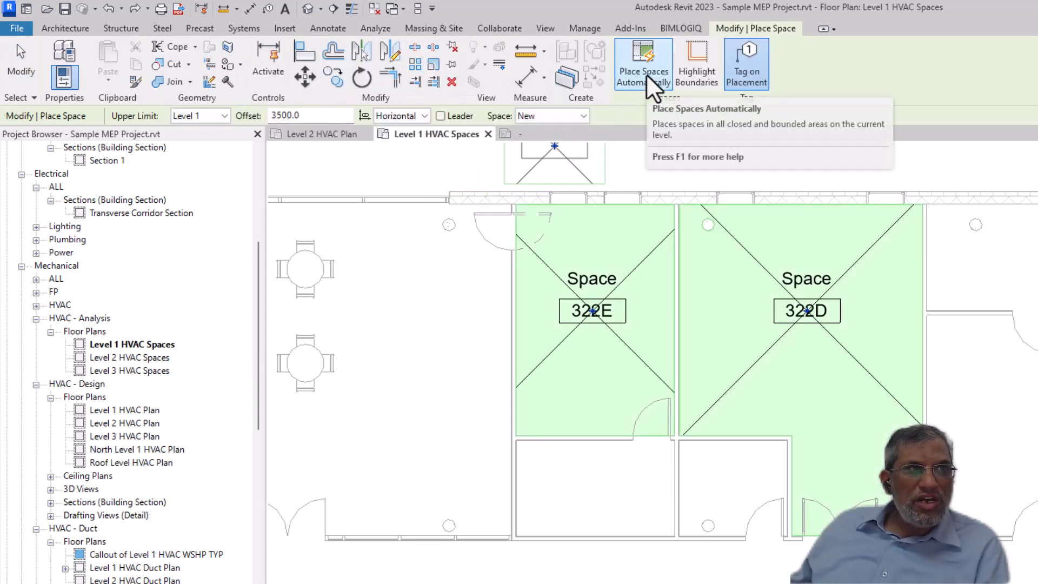
click(654, 87)
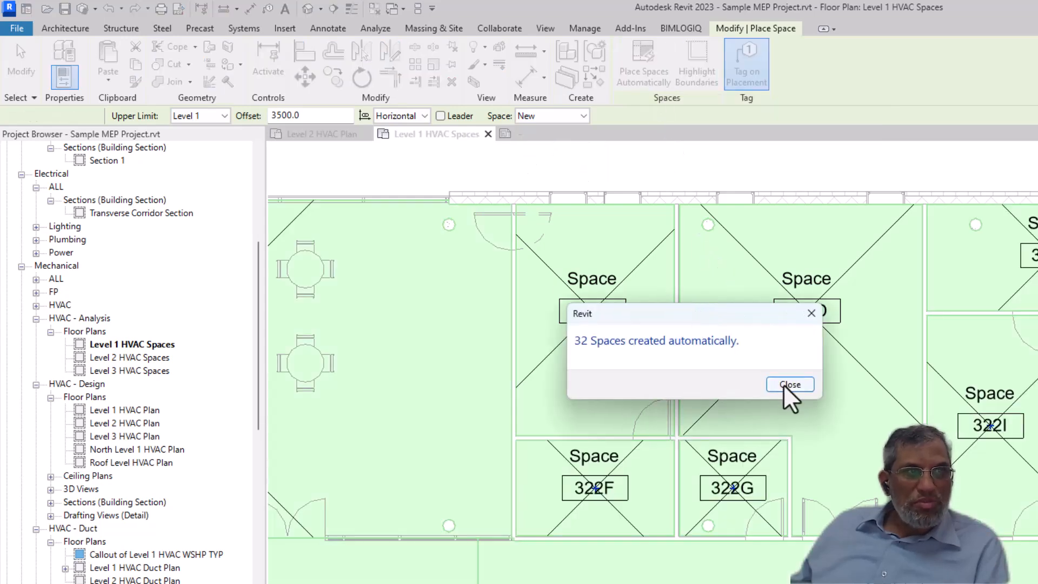
click(789, 385)
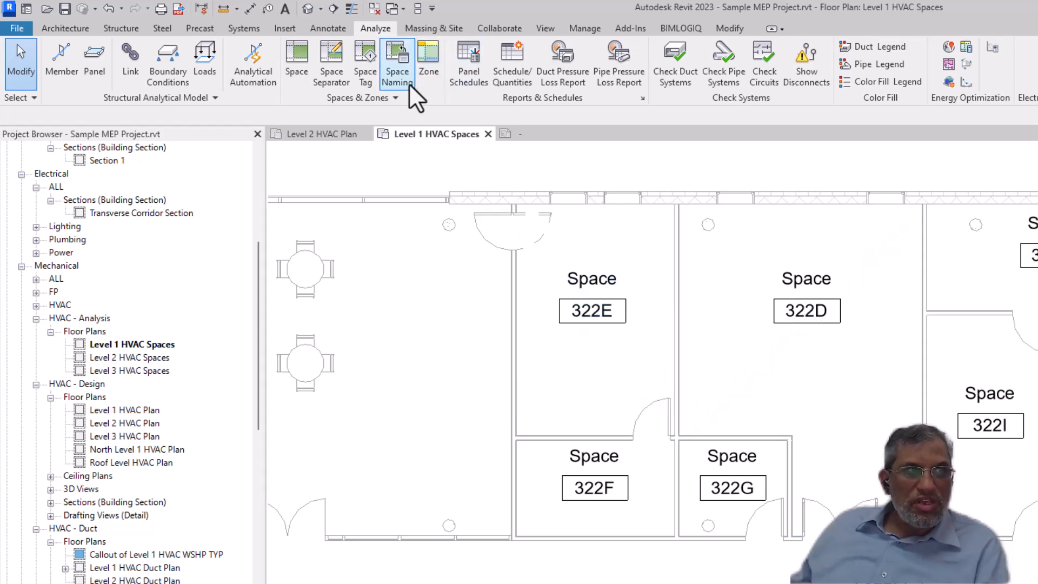
Name the spaces on all levels after the rooms, applying both names and numbers
click(390, 80)
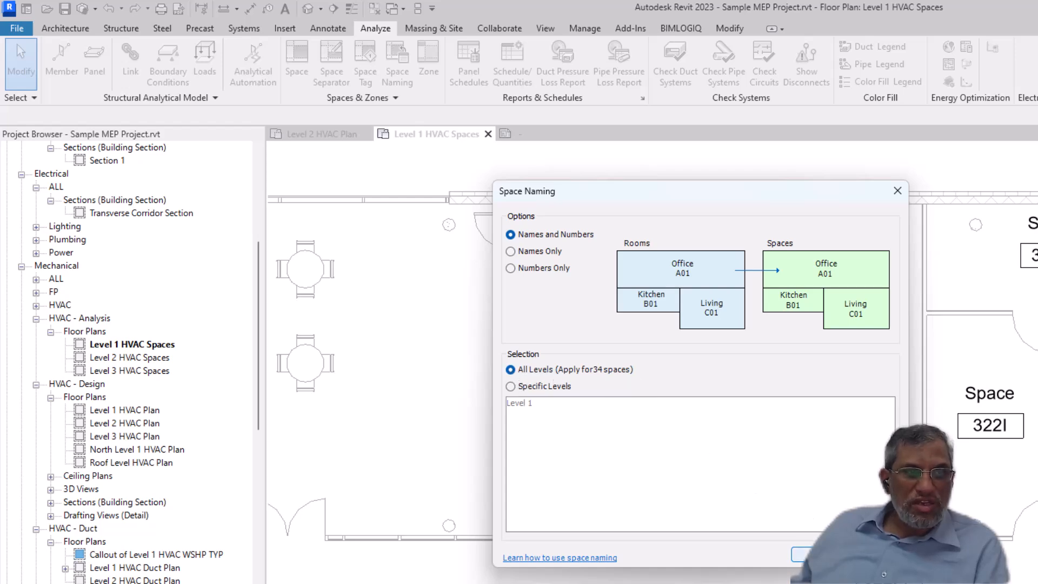
click(814, 555)
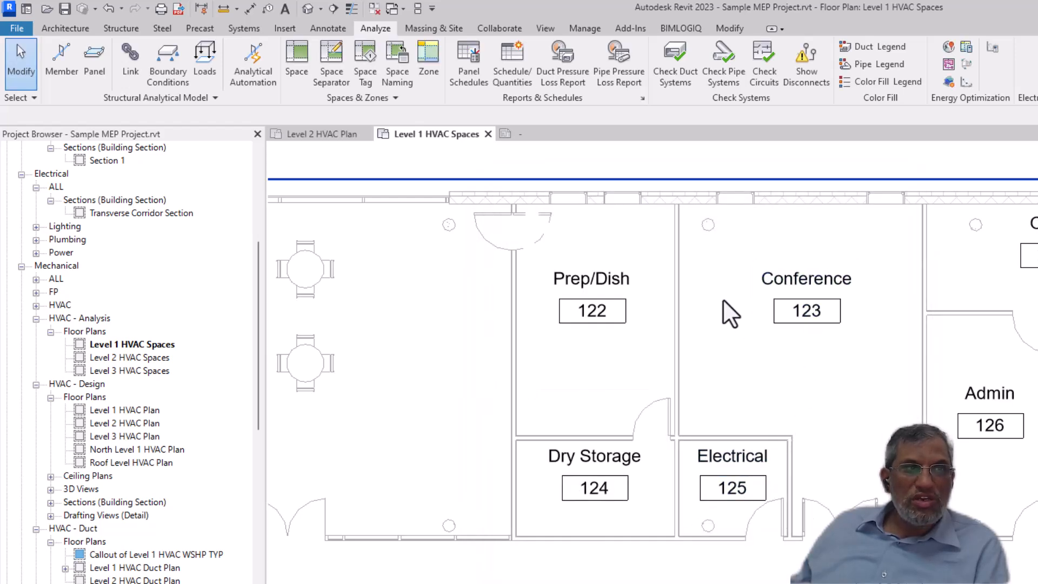
Examine the space names and numbers across the Level 1 plan, checking the Prep/Dish, Conference, Office and Admin tags
scroll(730, 314, down, 4)
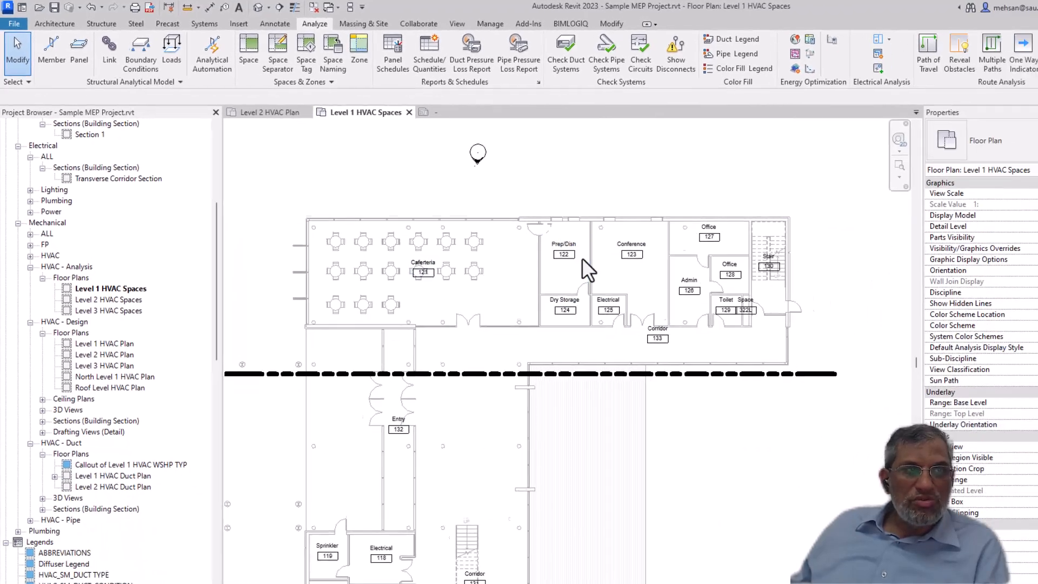
scroll(756, 346, down, 3)
scroll(511, 228, up, 5)
scroll(518, 237, down, 2)
scroll(530, 235, down, 1)
scroll(524, 234, up, 4)
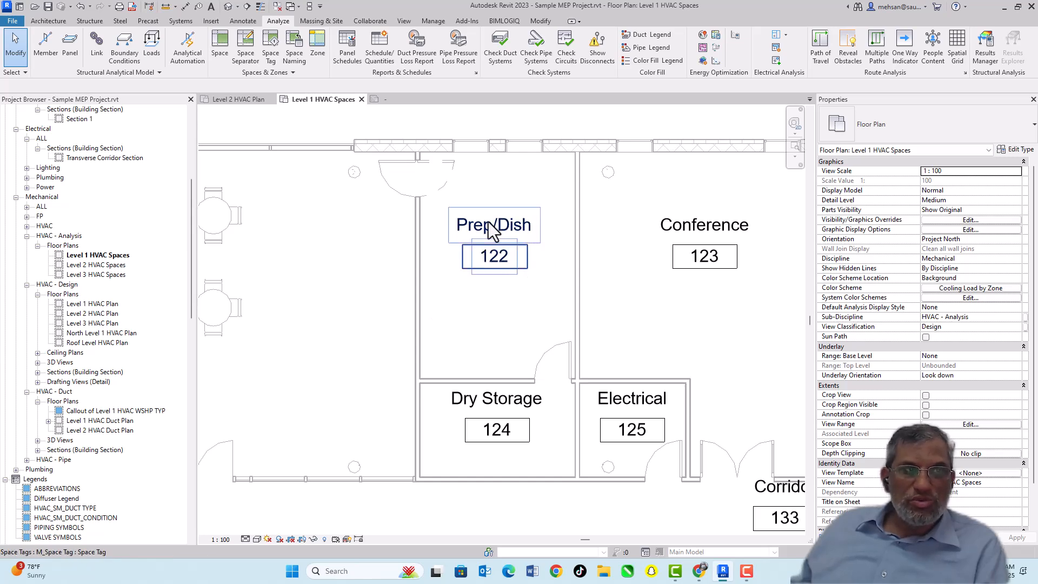
click(502, 234)
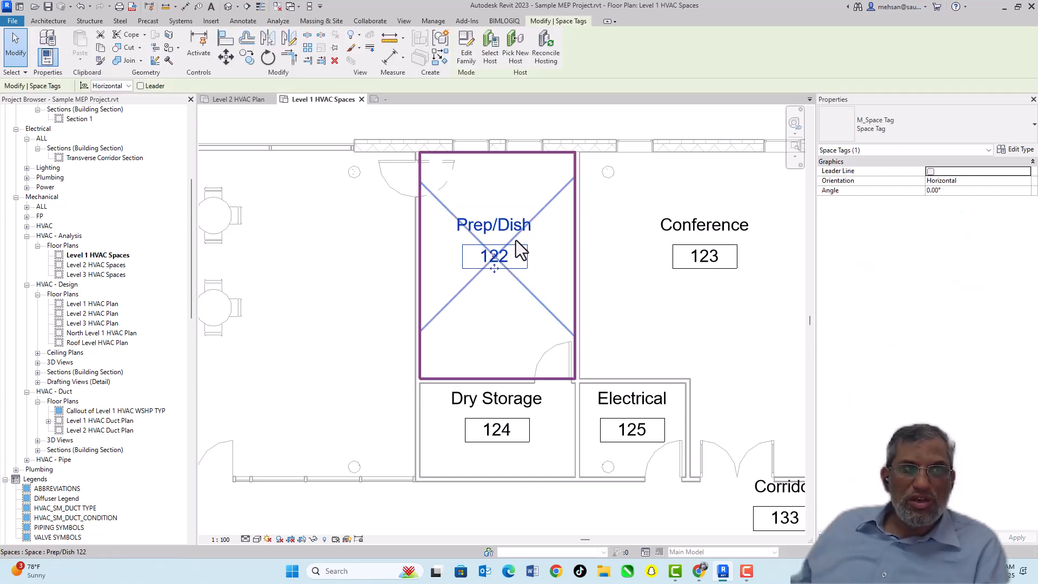
scroll(504, 238, down, 3)
key(Escape)
click(608, 231)
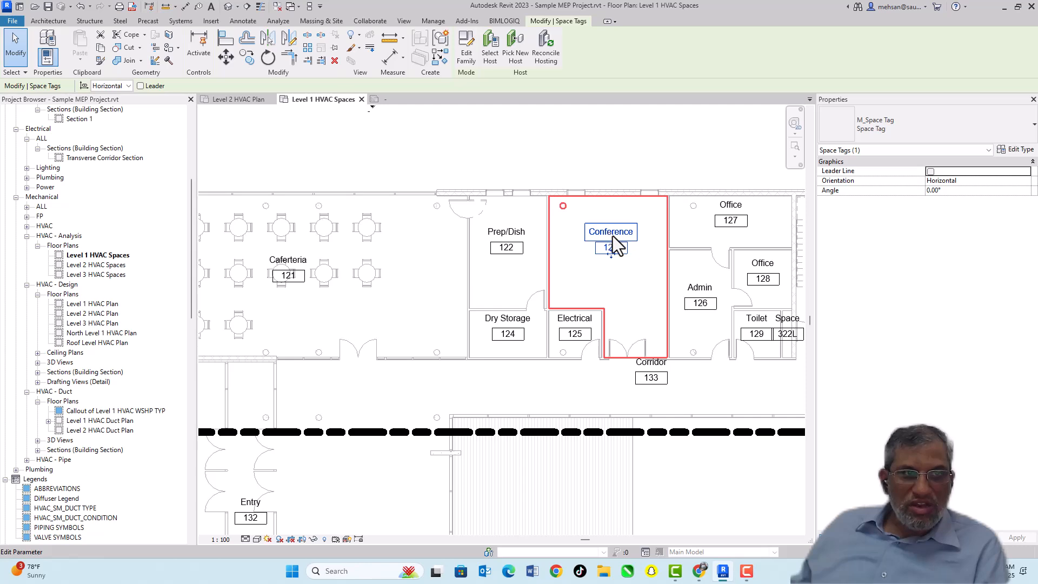
key(Escape)
click(731, 221)
key(Escape)
click(763, 279)
click(704, 287)
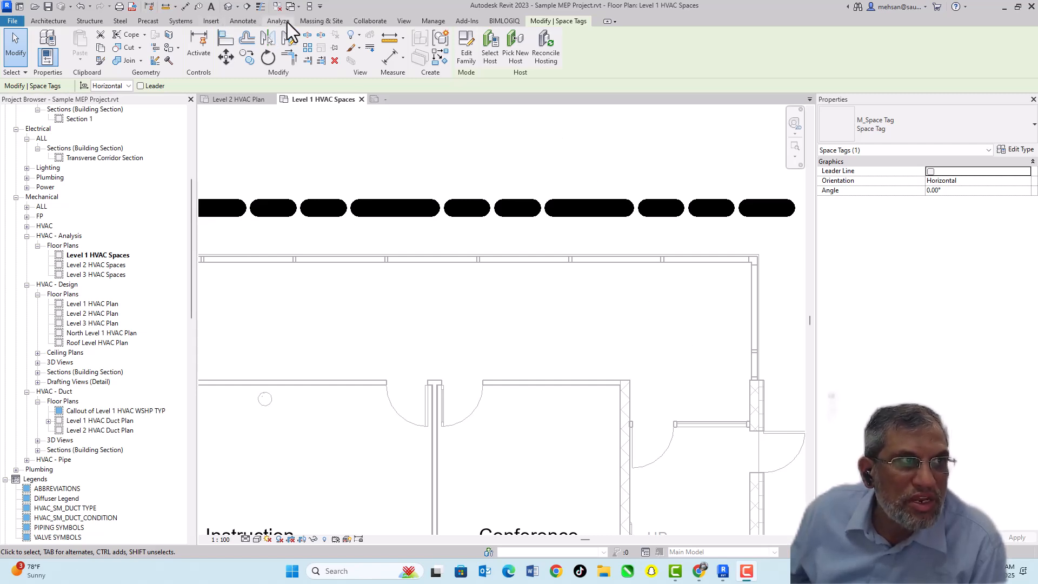
Draw a space separation line about 2600 mm long across the corridor, from the Conference wall's northeast corner to the exterior wall
click(281, 21)
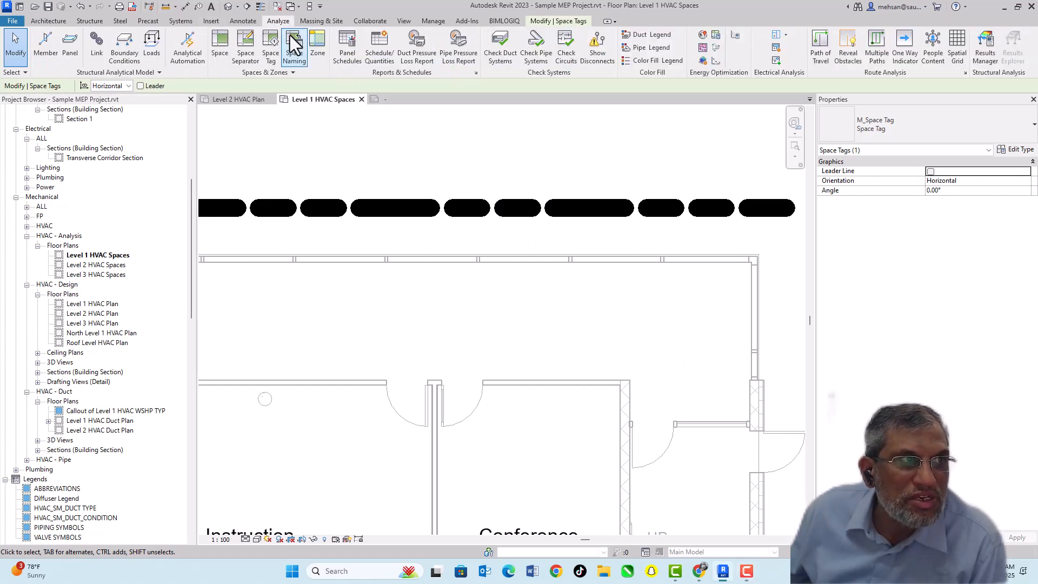
click(246, 57)
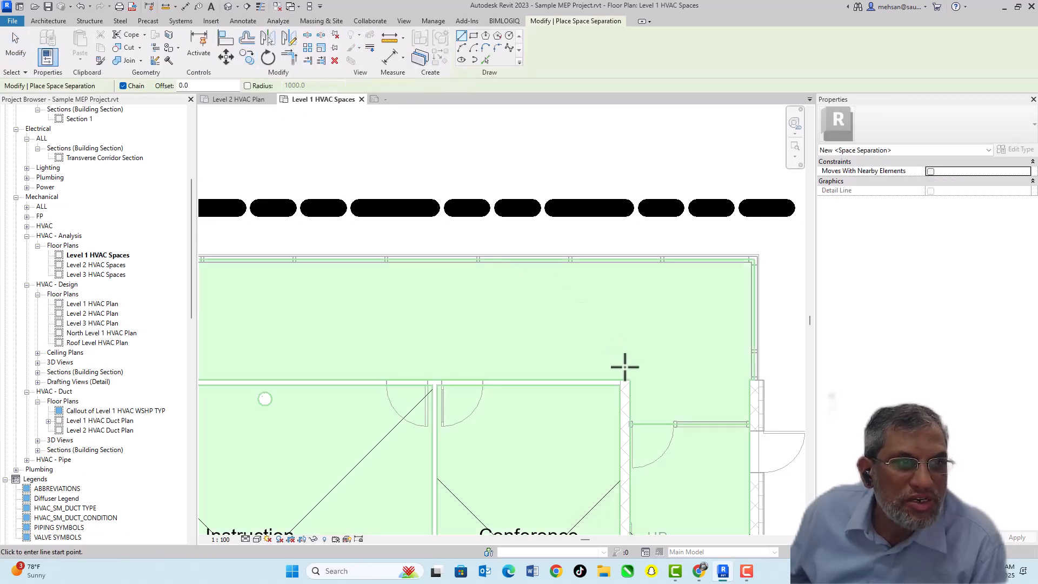
click(630, 380)
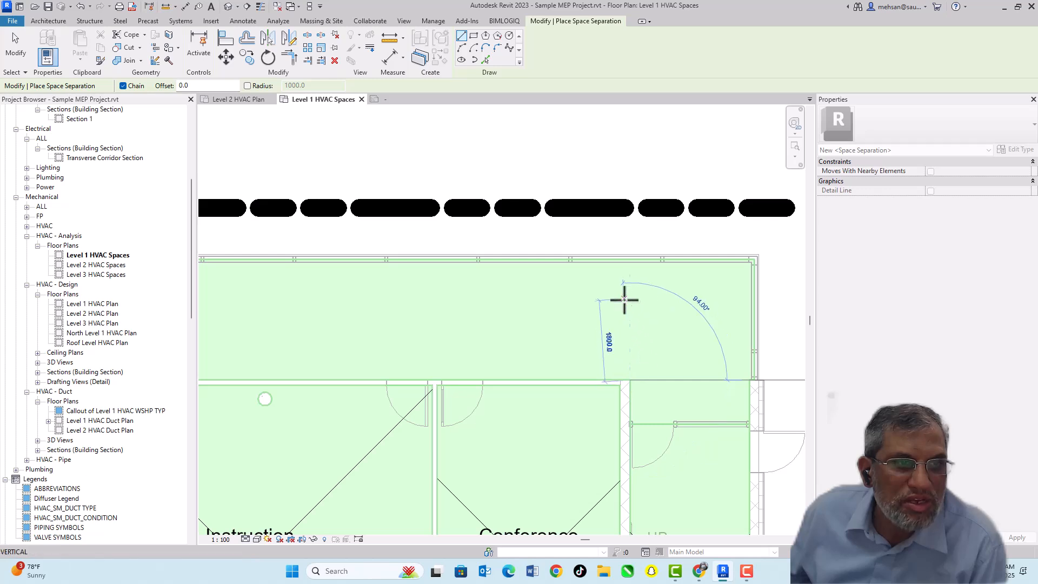
click(629, 262)
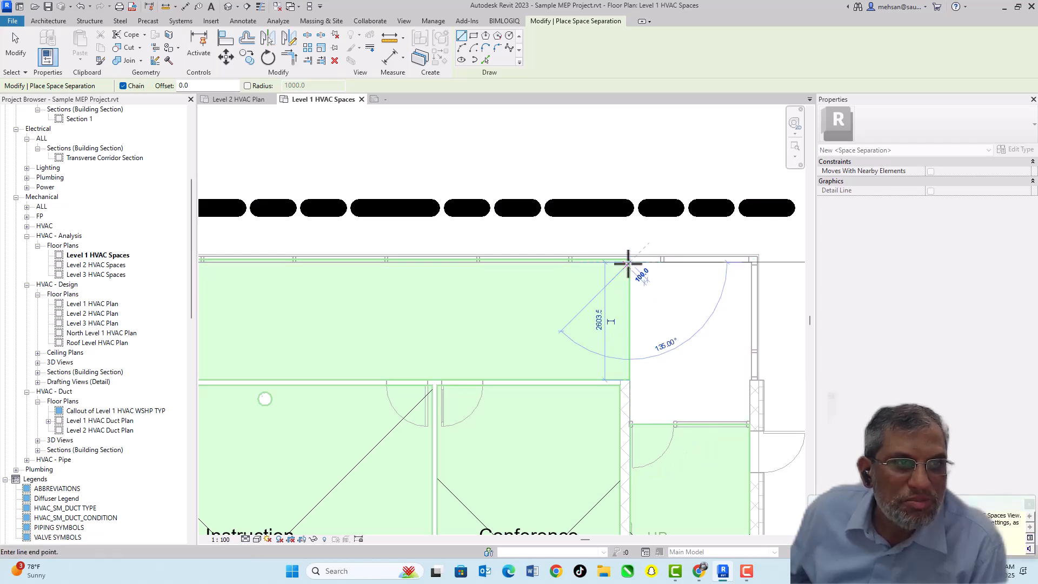
Undo the space separation line across the corridor, and inspect the area of the whole Corridor 113 space
key(Escape)
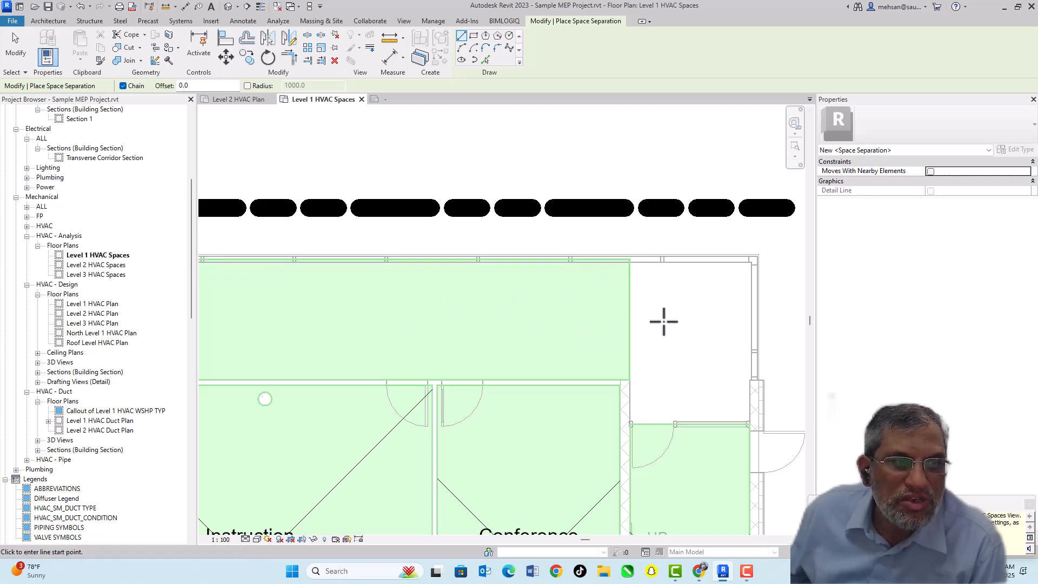
key(Escape)
key(Escape)
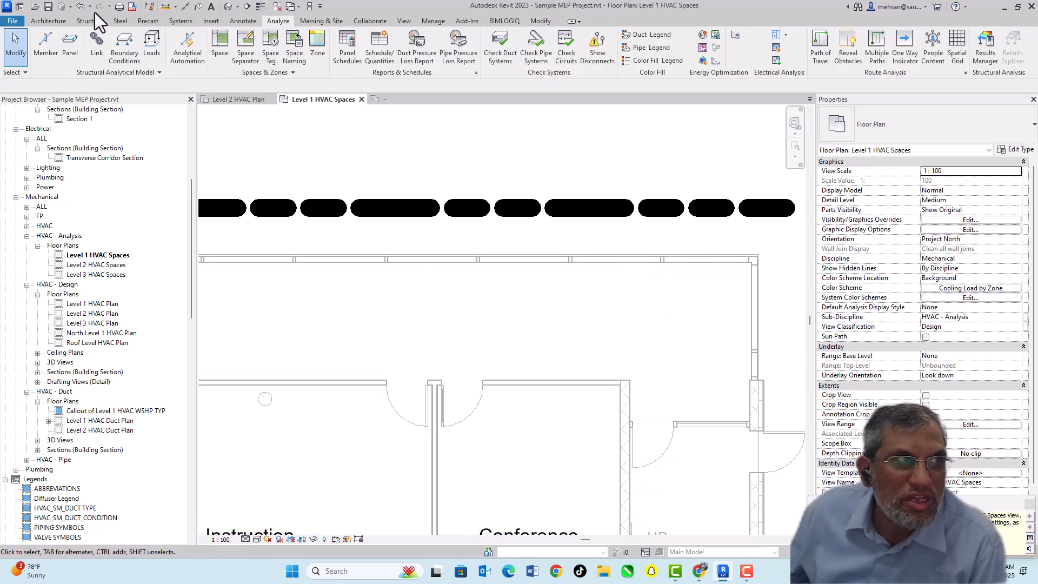
click(81, 7)
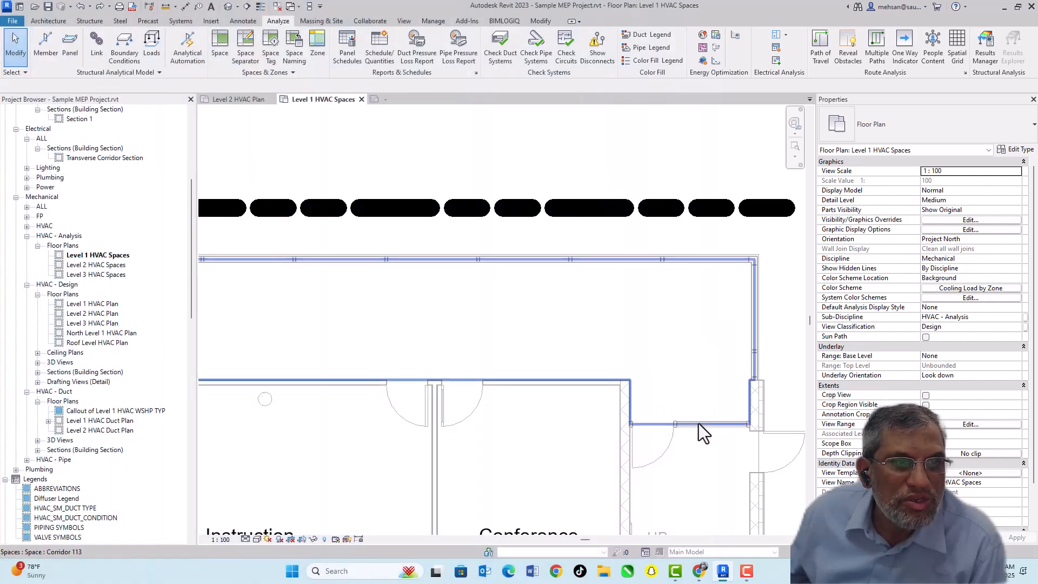
click(706, 421)
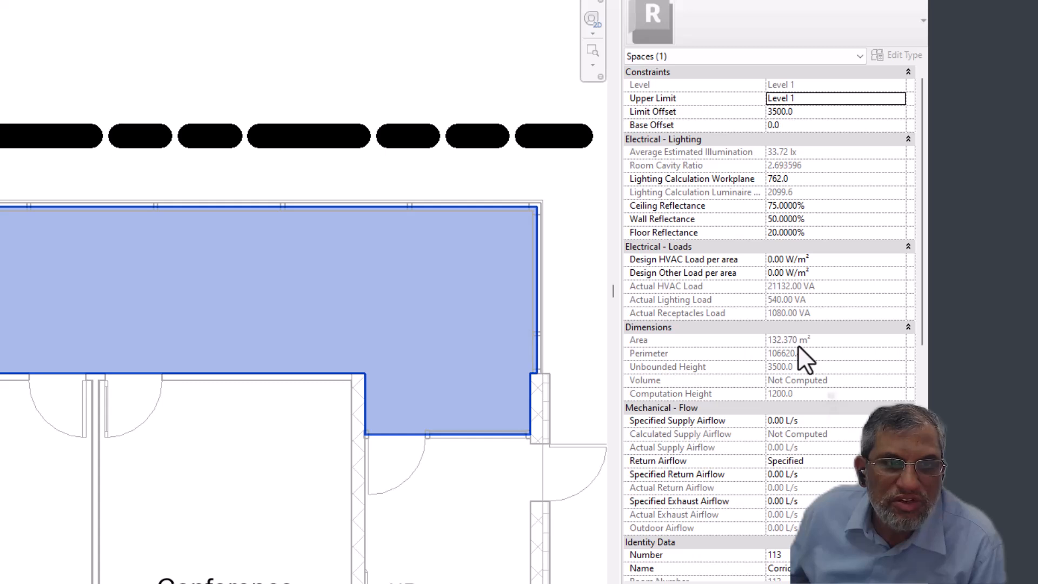
Draw a space separation line about 2618 mm long across the corridor, from the Conference wall's northeast corner to the exterior wall
click(592, 250)
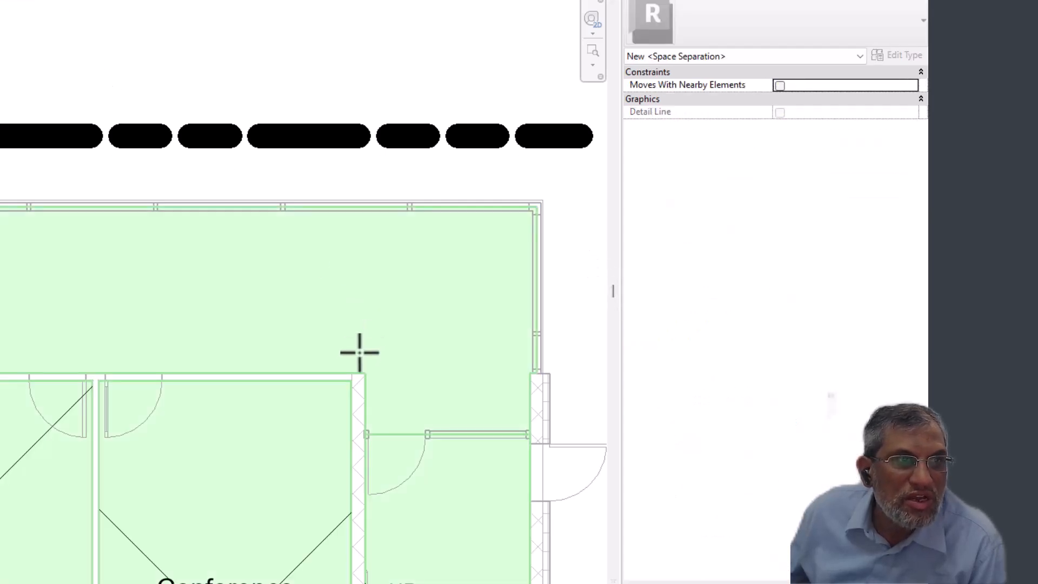
click(365, 374)
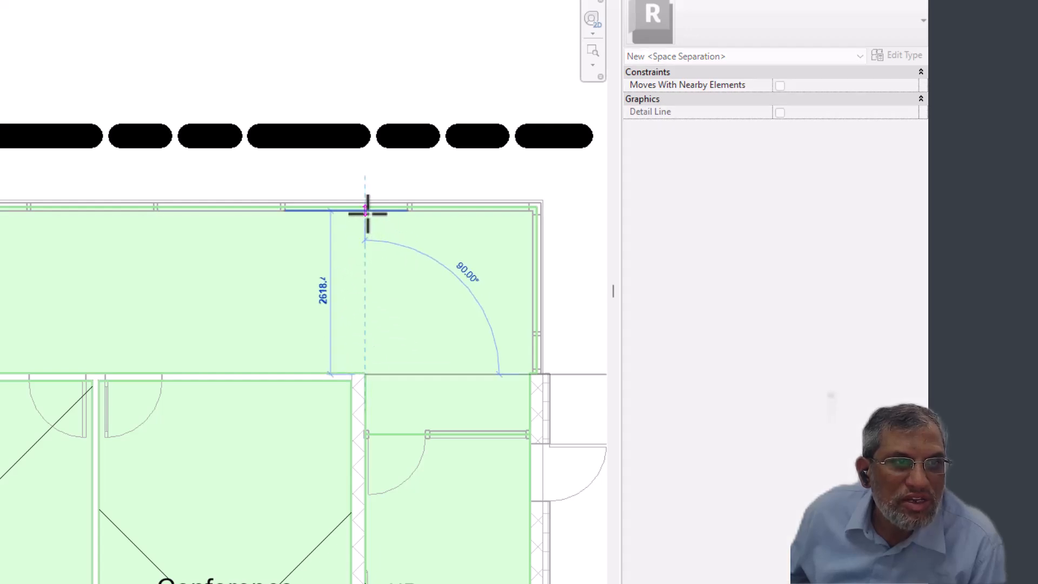
click(366, 210)
key(Escape)
key(Escape)
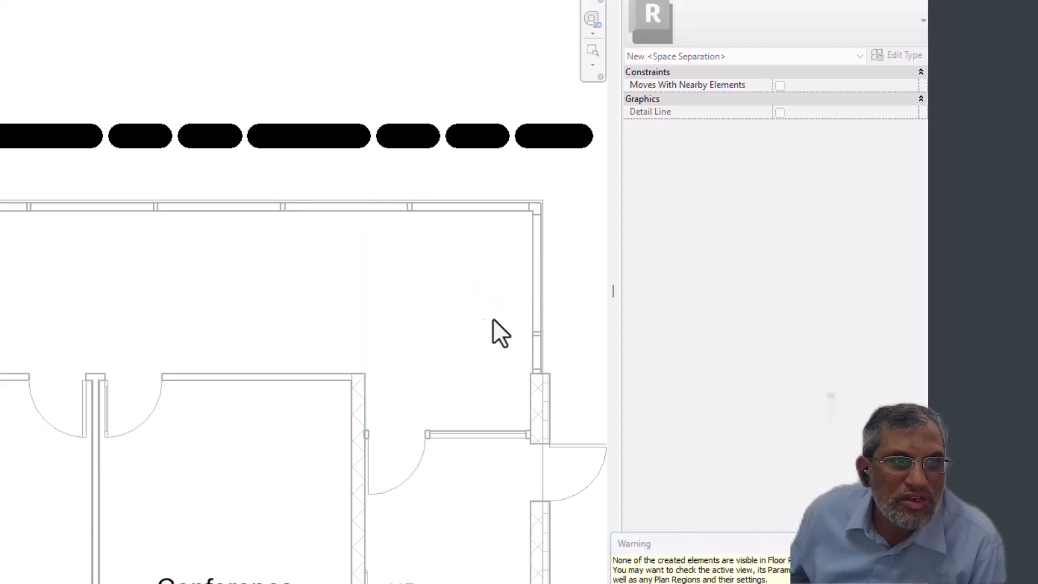
Place a tagged space in the corridor area east of the separation line, and make the separation line visible on the plan
click(360, 280)
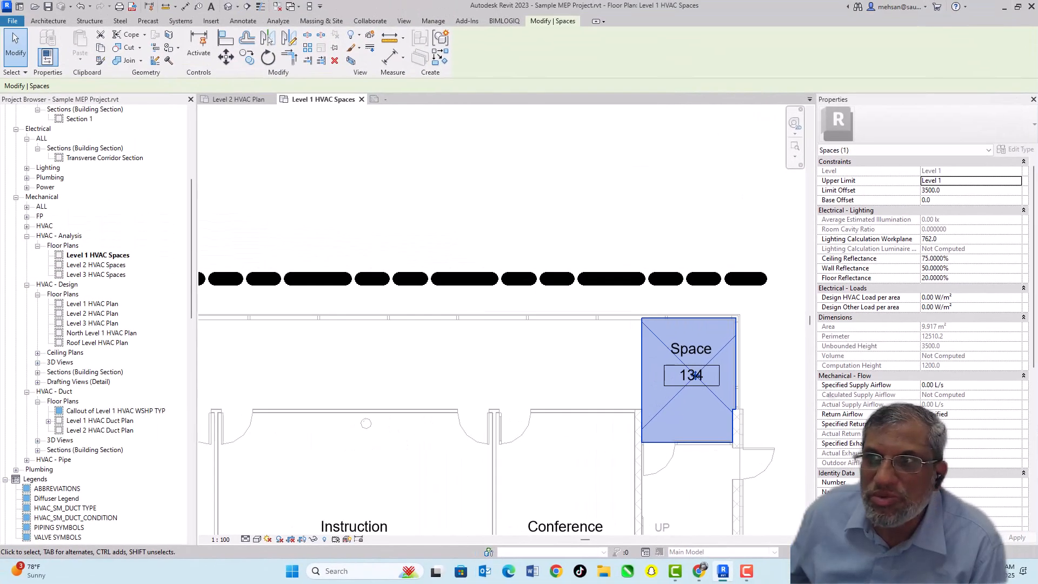
key(Escape)
scroll(695, 431, up, 3)
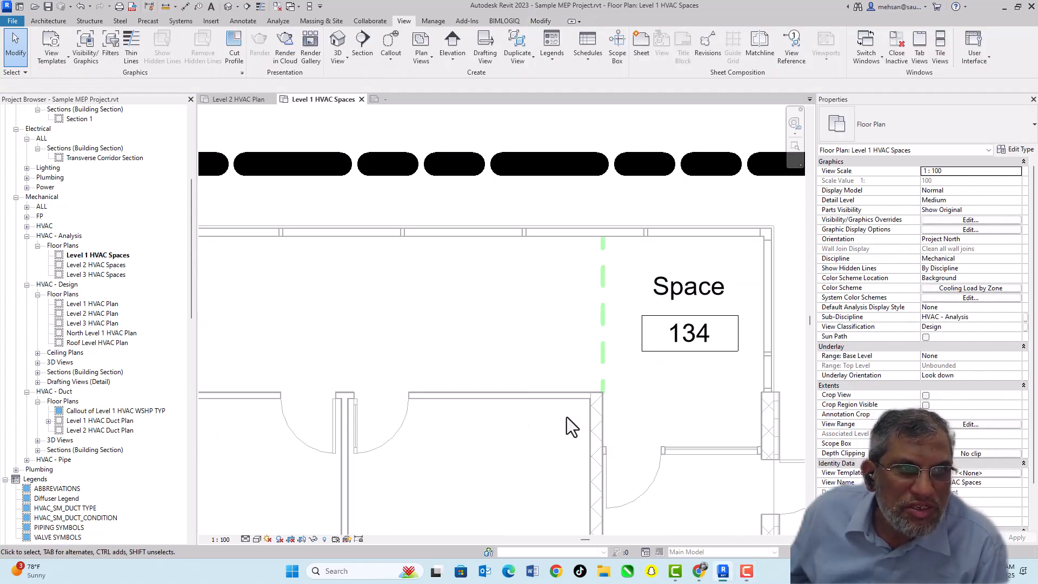
Try to select the space separation line along the west edge of space 134
click(602, 249)
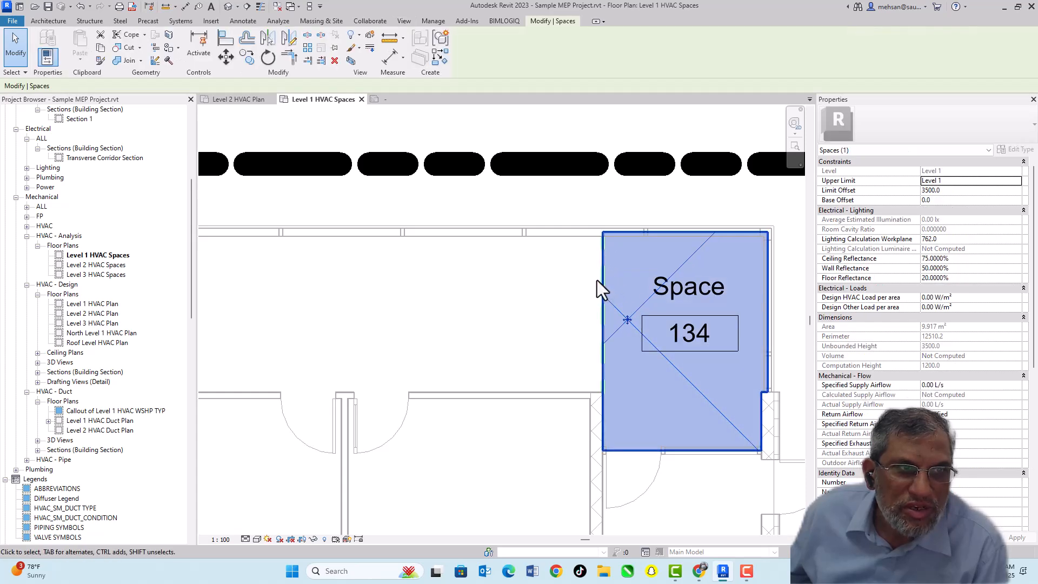
scroll(598, 280, up, 3)
scroll(610, 278, down, 5)
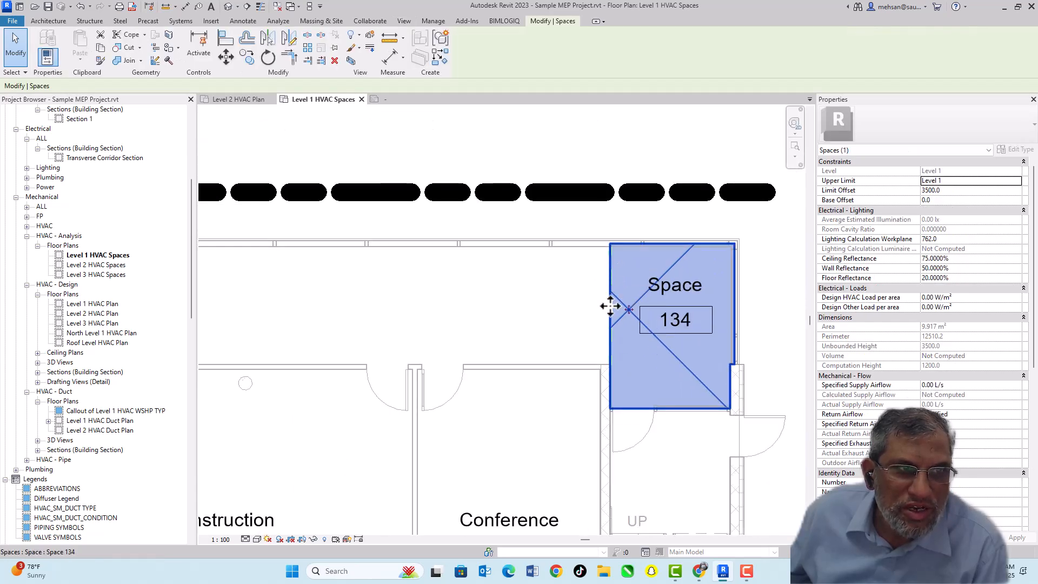
scroll(616, 313, up, 2)
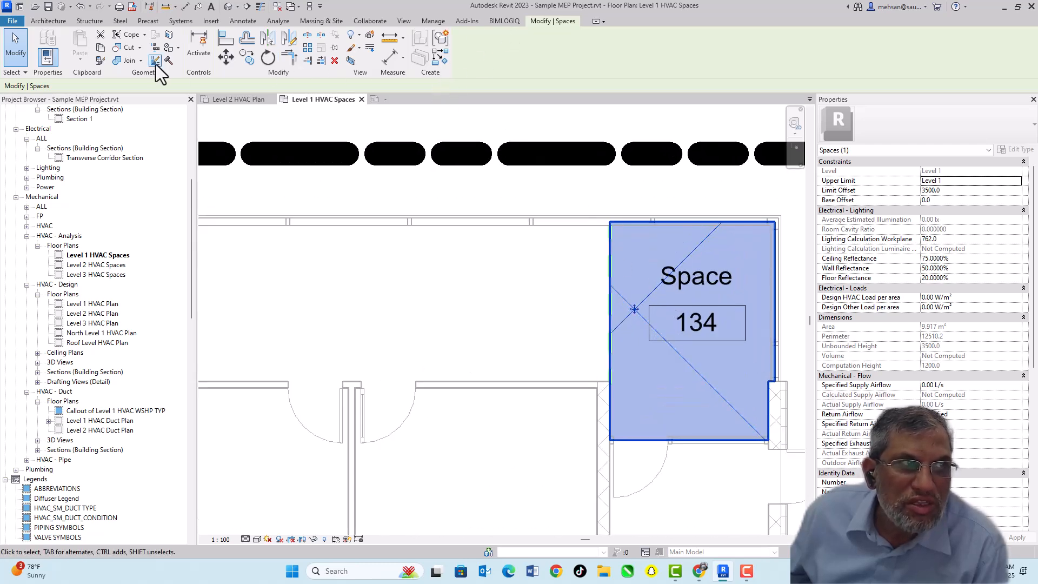
Check the visibility of the Lines model category in the plan's graphic overrides by switching it off and back on
click(404, 22)
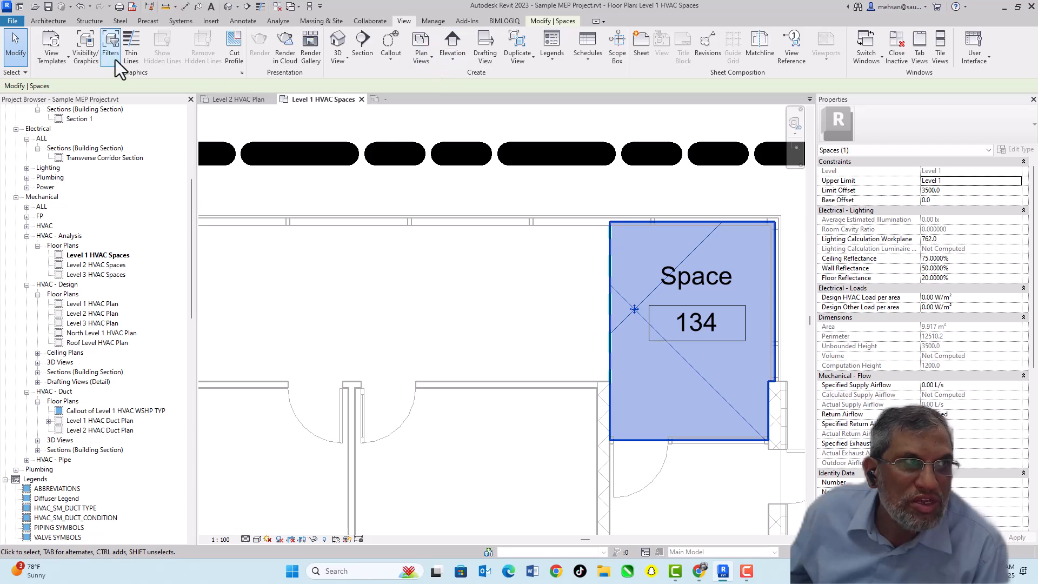
click(86, 48)
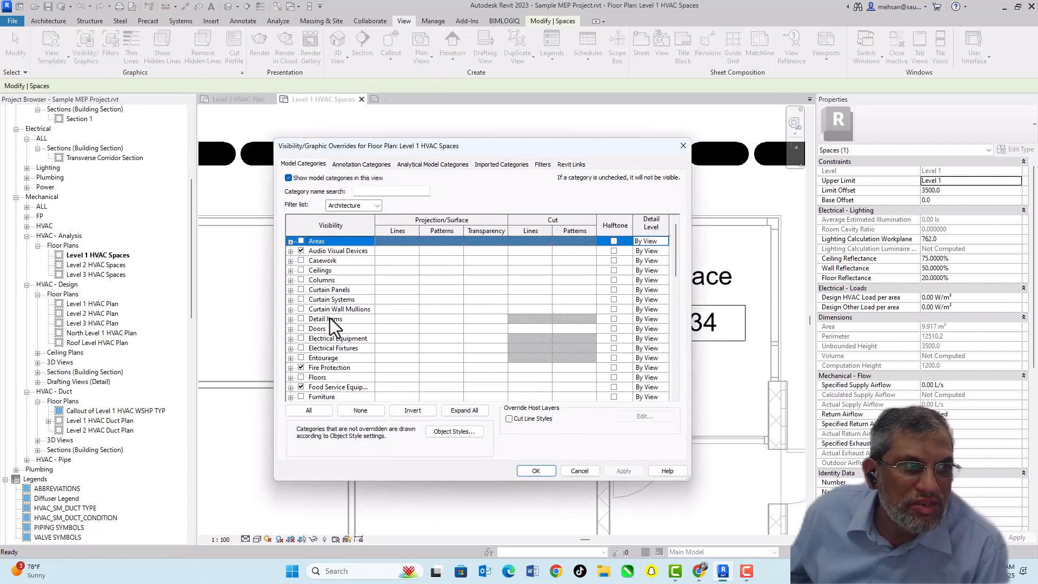
drag(676, 267, 670, 323)
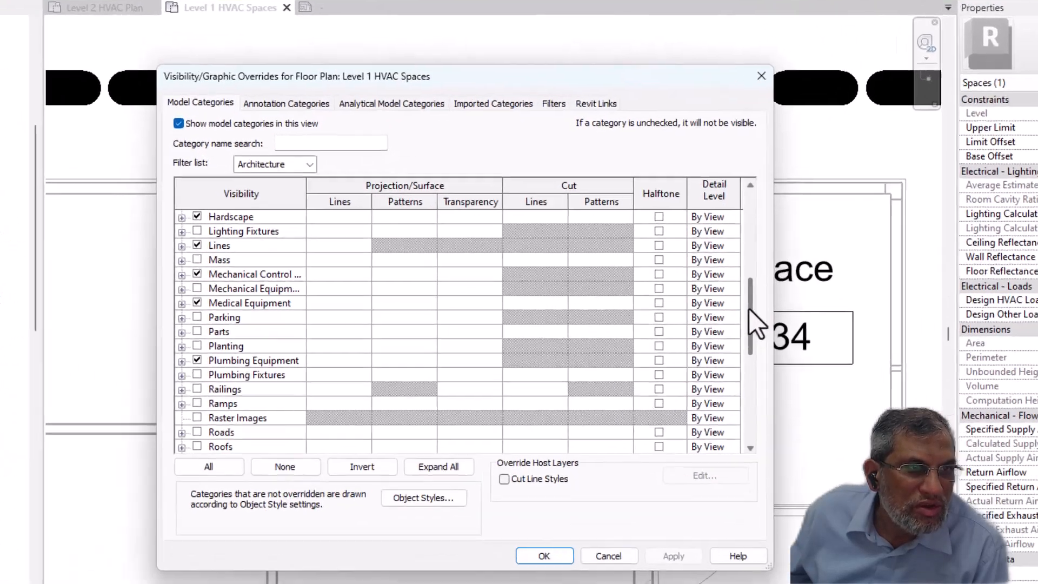
scroll(748, 309, up, 1)
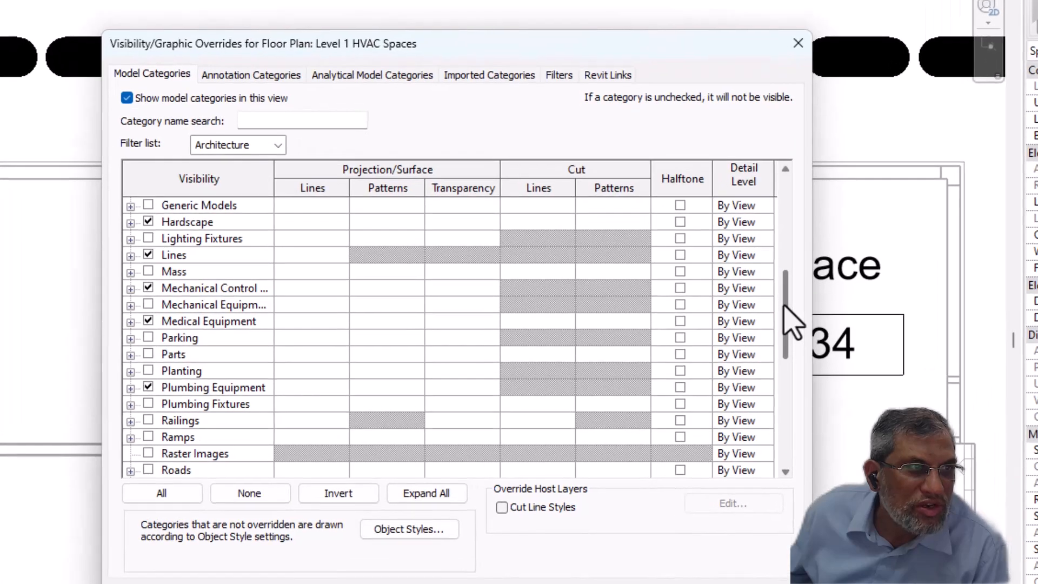
click(197, 245)
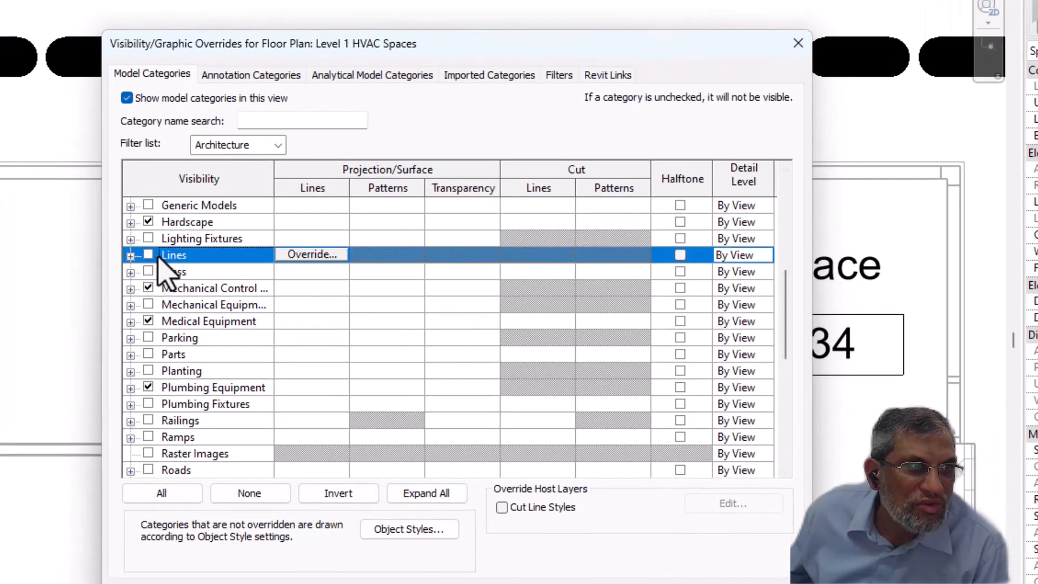
click(149, 255)
key(Return)
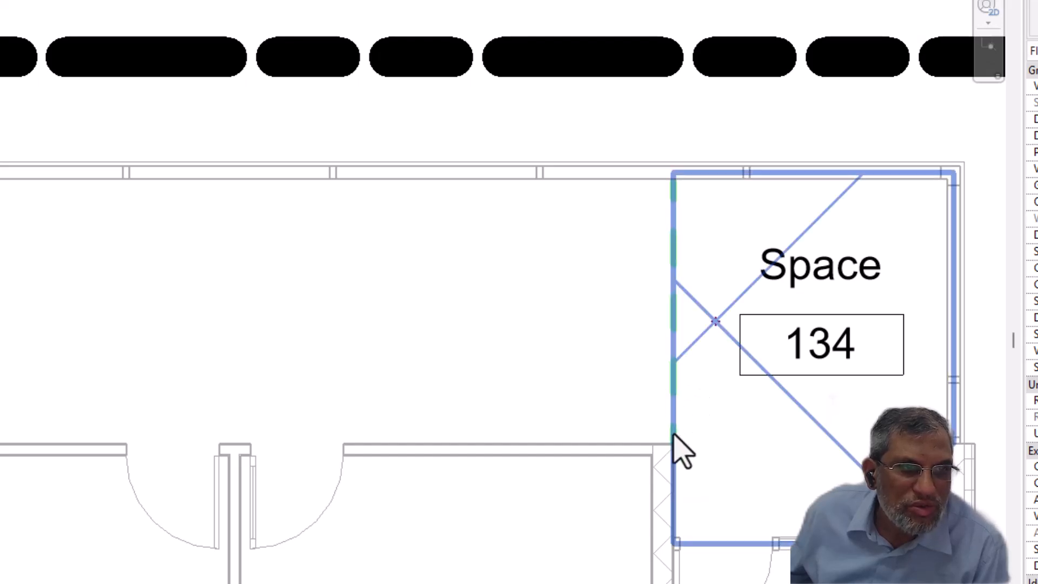
Try to move the space separation line beside space 134 to the west, and undo the attempt
click(680, 449)
drag(676, 436, 619, 429)
key(ctrl+z)
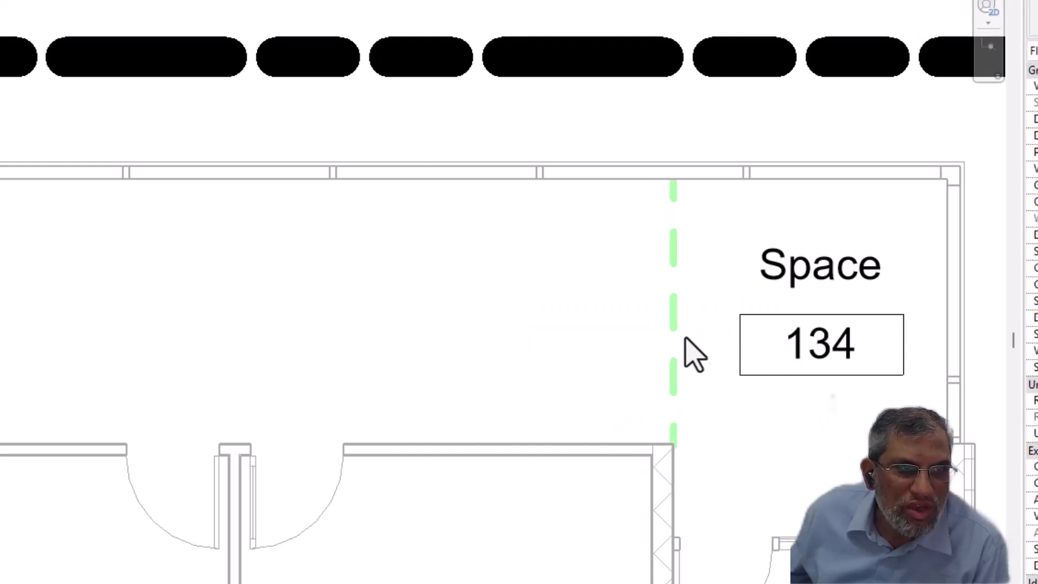
click(677, 333)
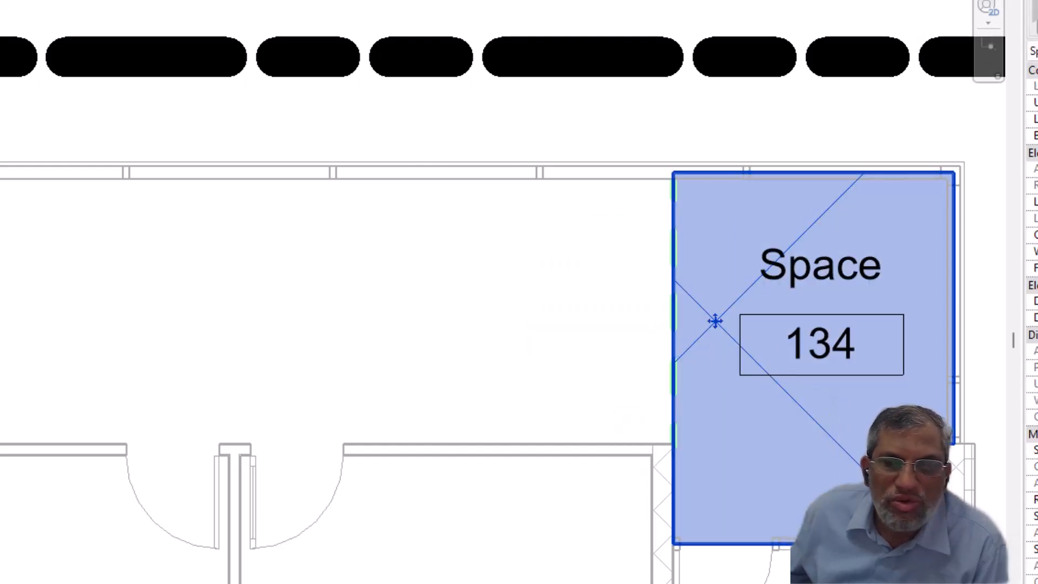
key(Escape)
Add a permanent length dimension to the space separation line, and move the line west along the Conference wall
scroll(676, 491, up, 3)
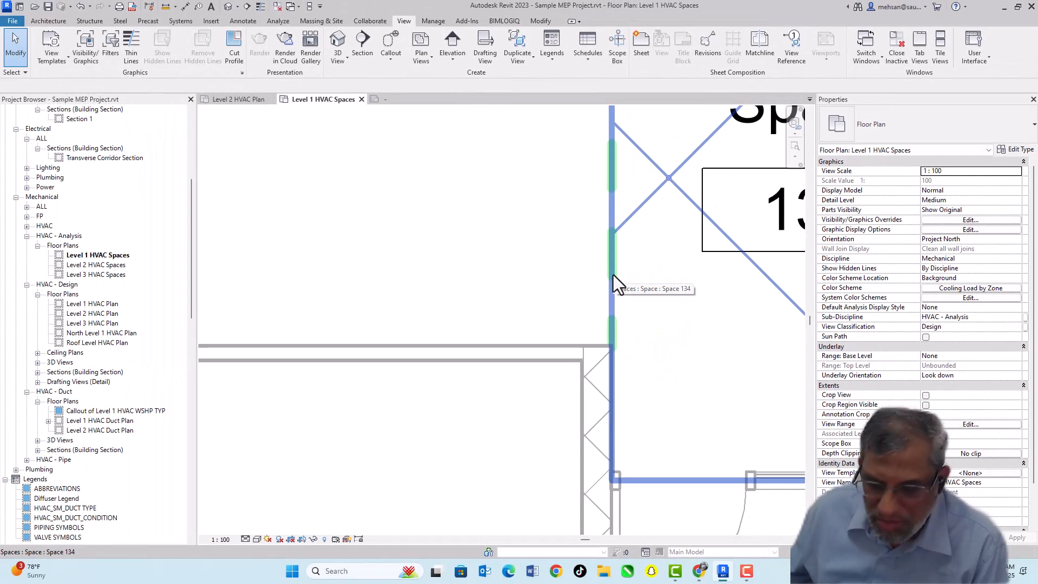
click(613, 274)
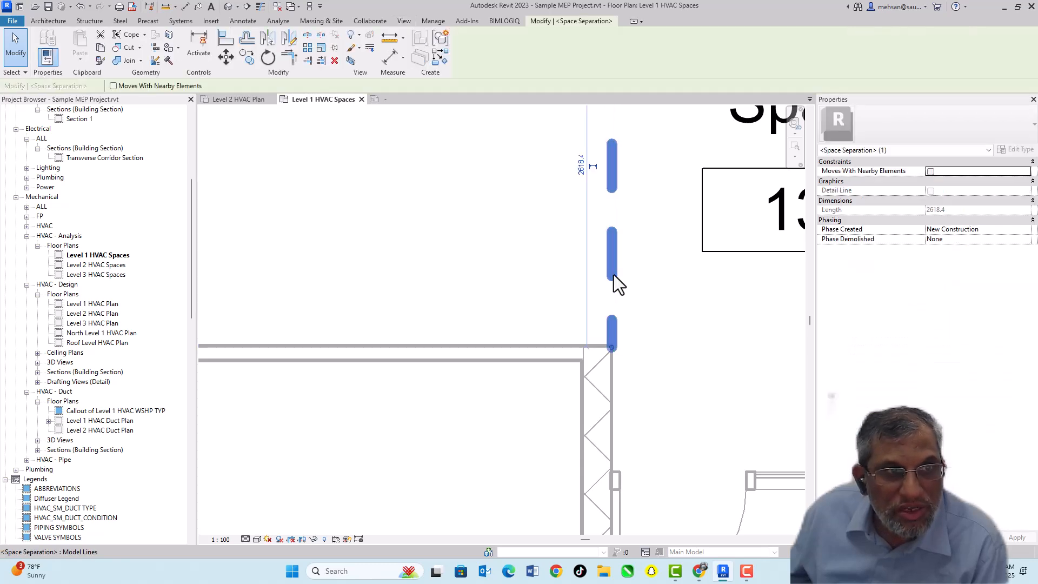
scroll(640, 280, down, 2)
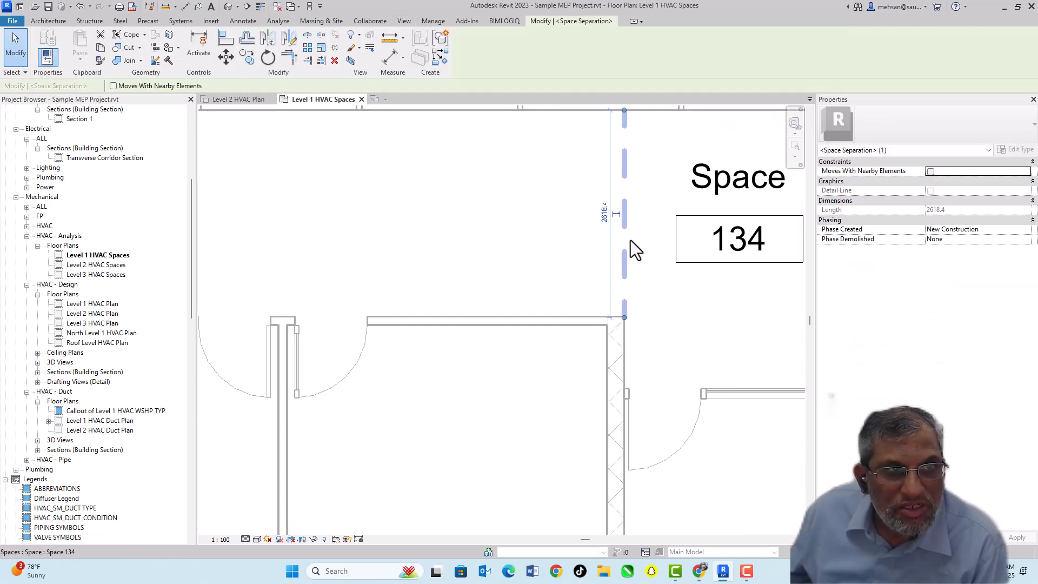
click(616, 213)
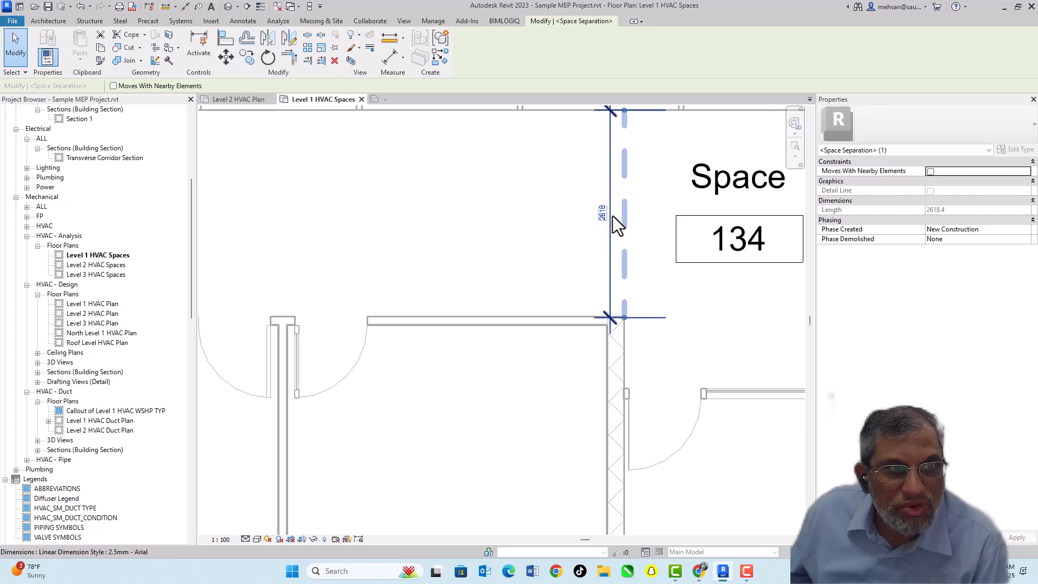
drag(620, 213, 556, 213)
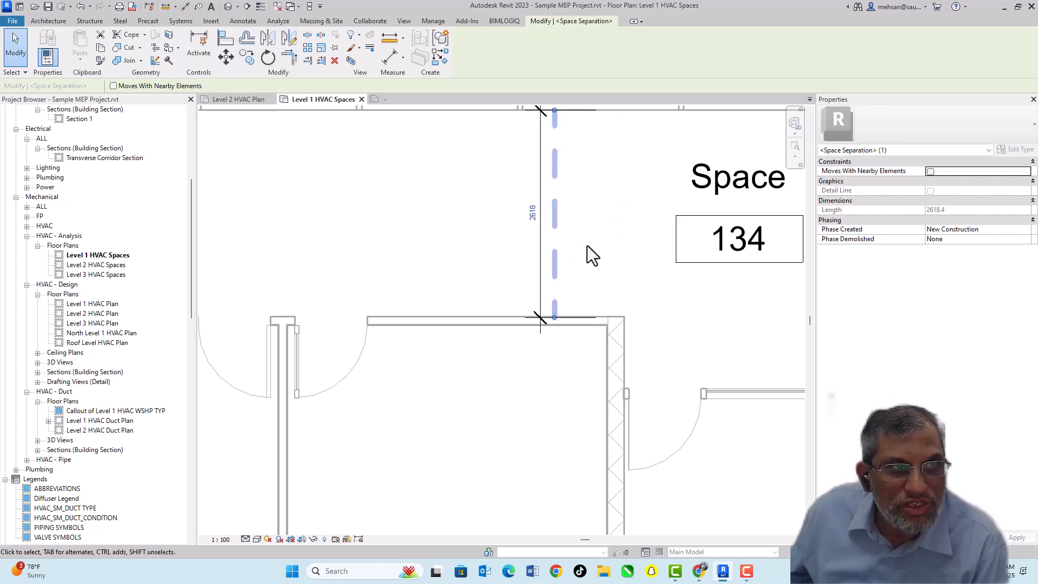
scroll(603, 253, down, 2)
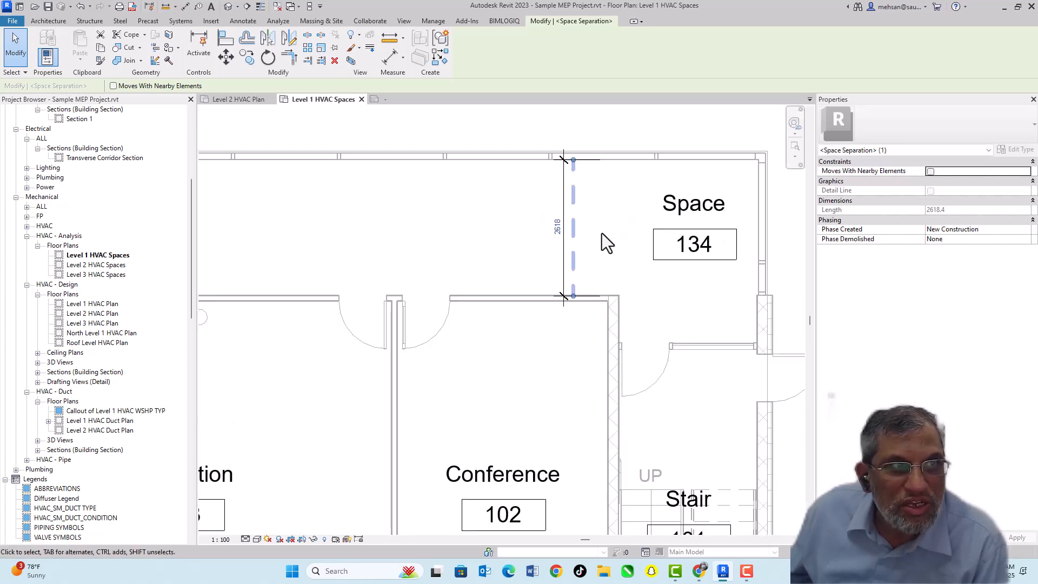
click(602, 233)
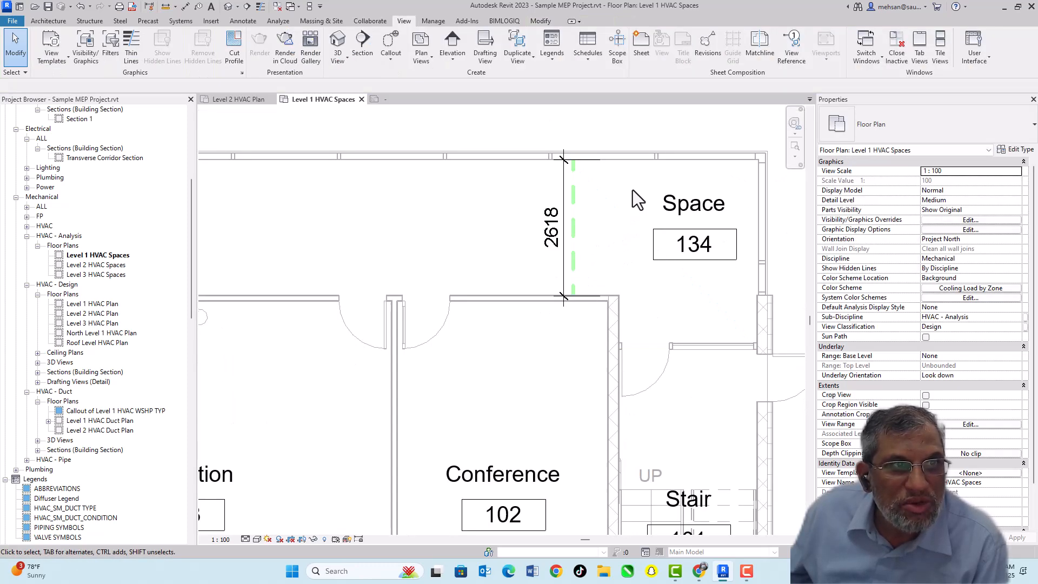
Select space 134 and examine its area and its boundary along the moved separation line
click(683, 212)
key(Escape)
click(671, 209)
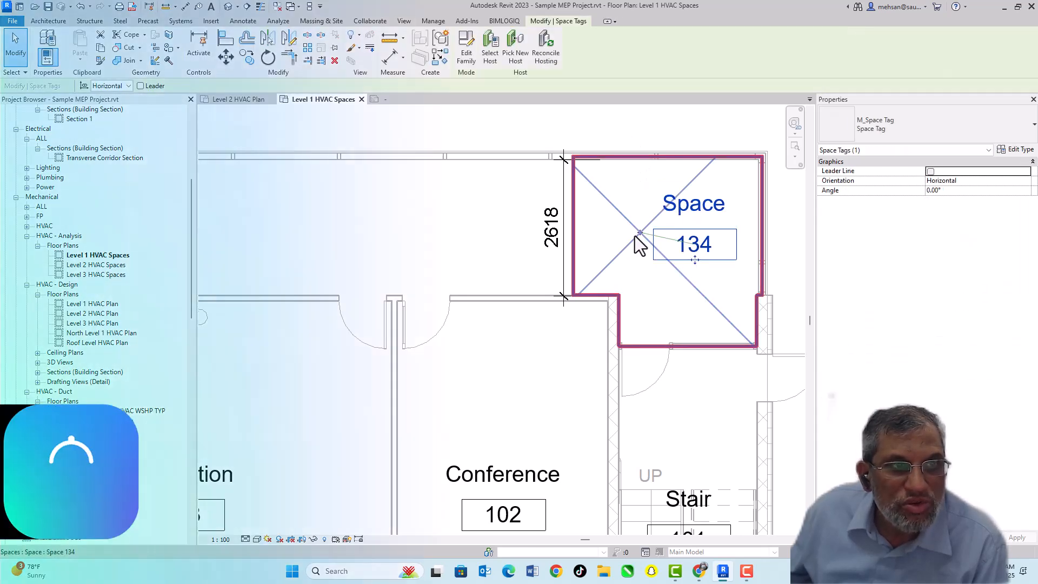
click(635, 239)
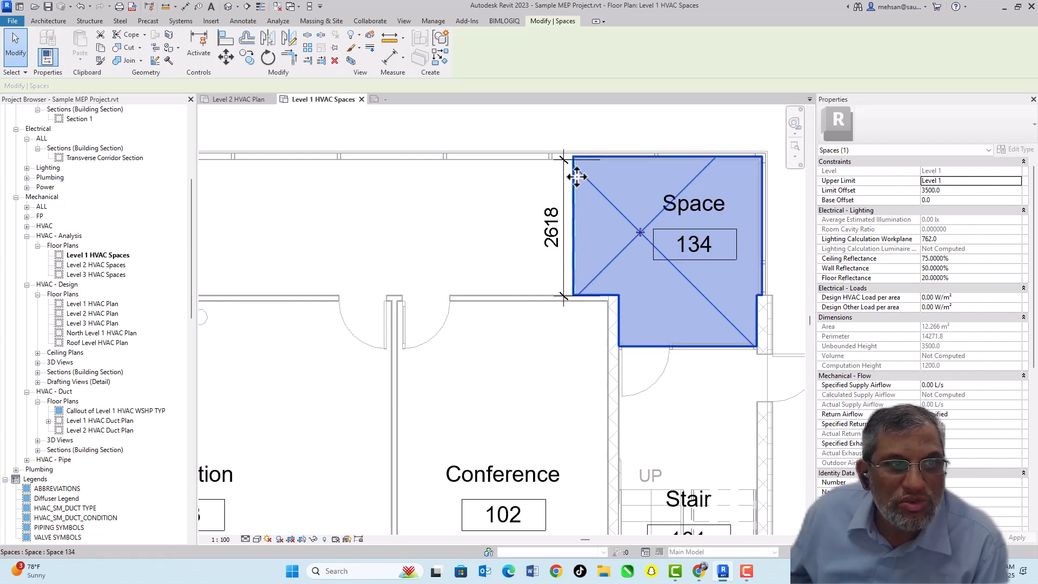
scroll(561, 275, up, 2)
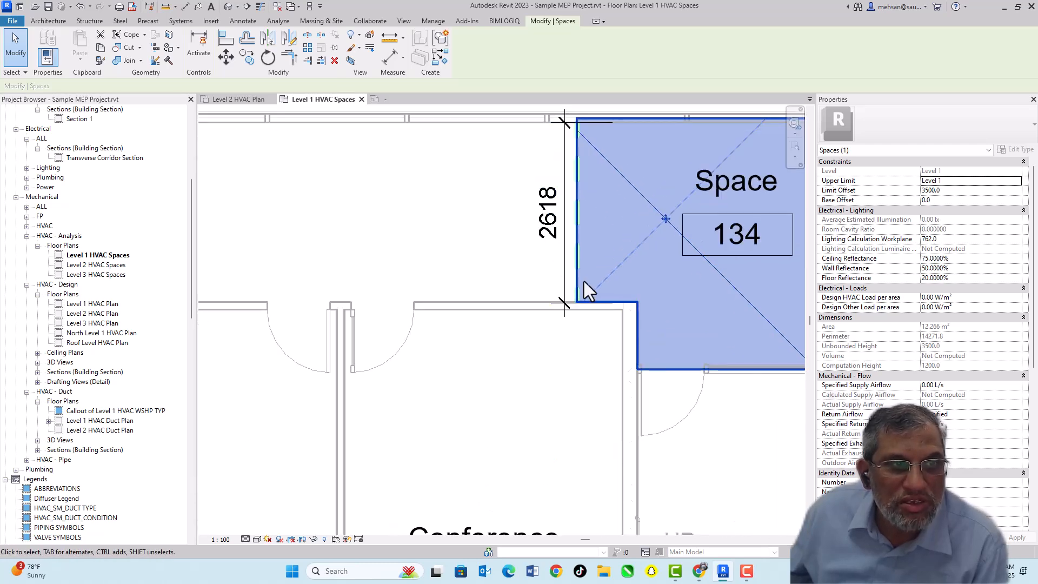
scroll(582, 281, up, 3)
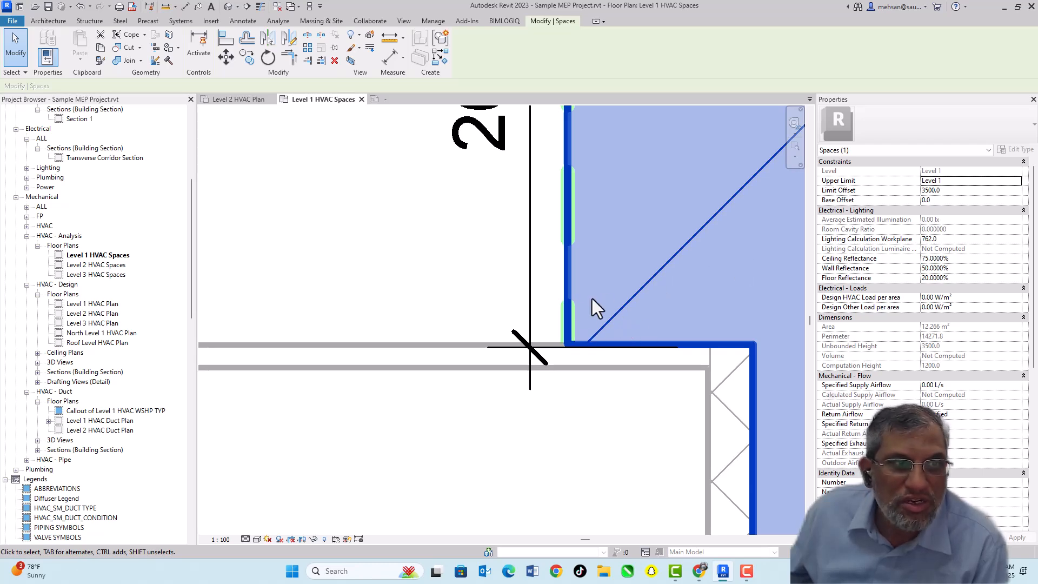
Move the space separation line slightly east along the Conference wall, closer to the wall's northeast corner
key(Escape)
click(569, 301)
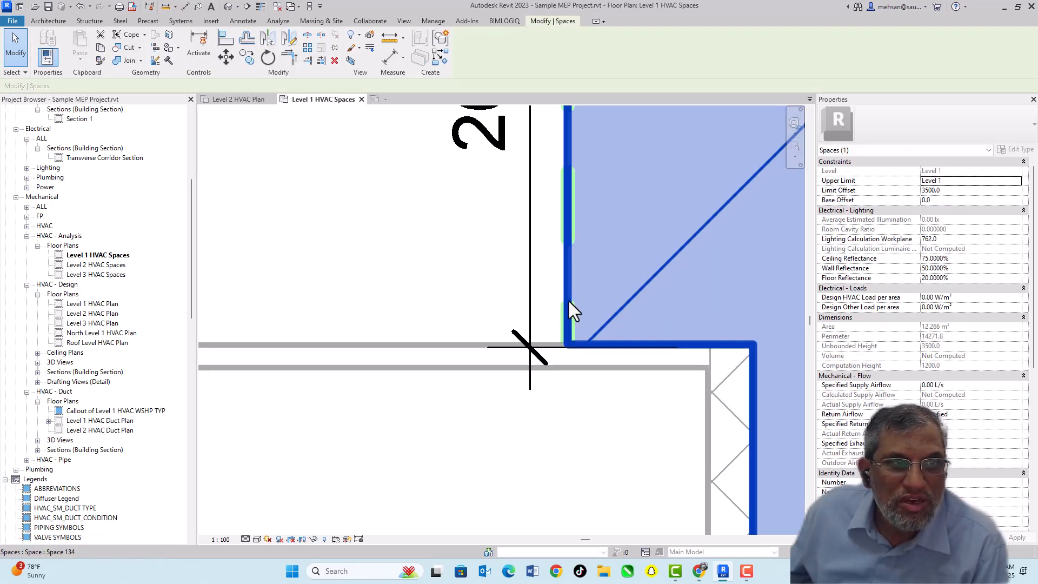
key(Tab)
click(568, 300)
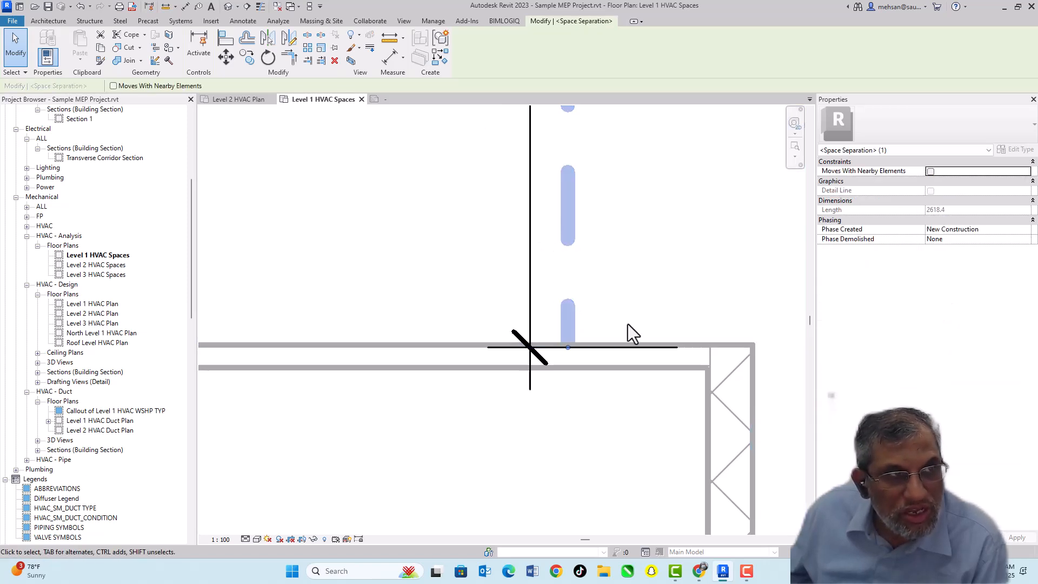
drag(578, 314, 628, 316)
scroll(629, 302, down, 2)
scroll(628, 295, down, 4)
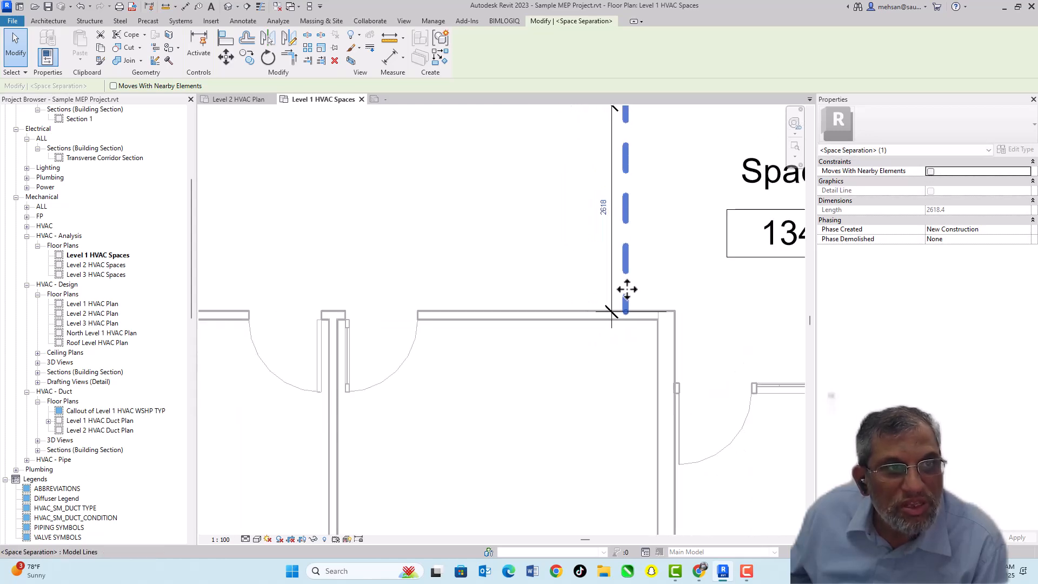
key(Escape)
scroll(649, 284, up, 6)
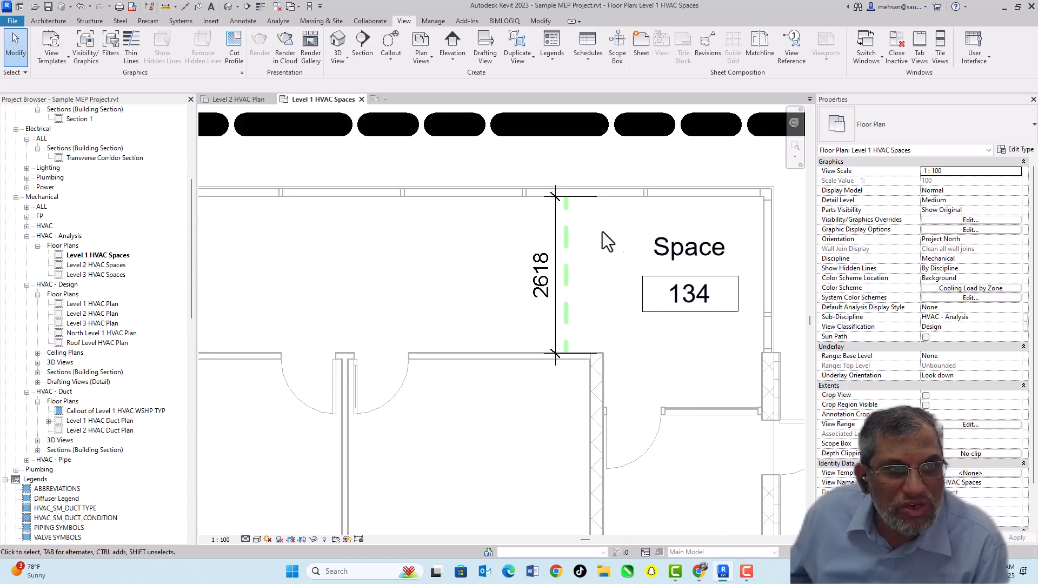
Select the space separation line beside space 134 and examine its length and its shared boundary with Corridor 113
scroll(641, 279, down, 2)
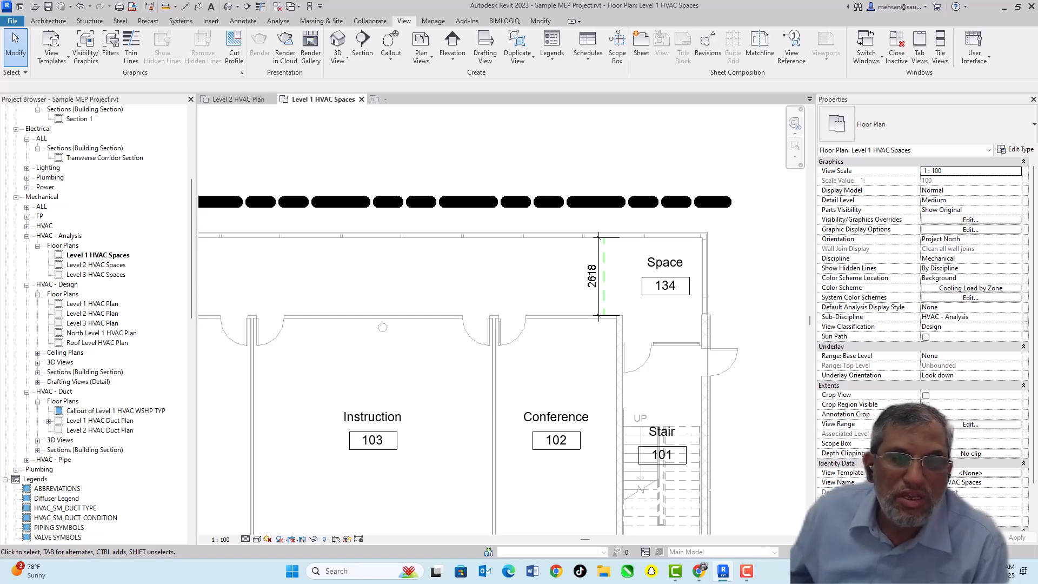
scroll(644, 281, up, 2)
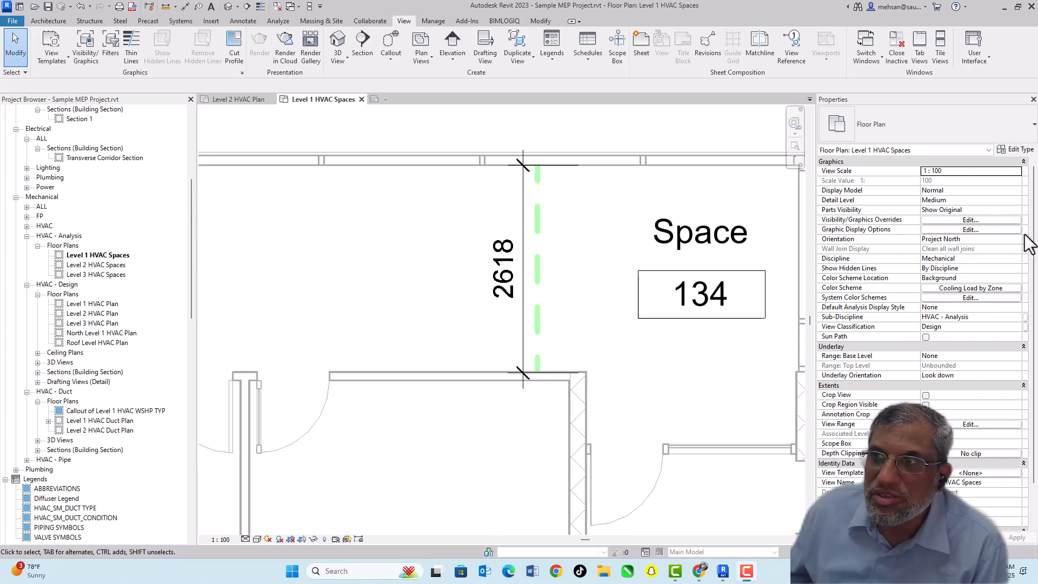
click(539, 269)
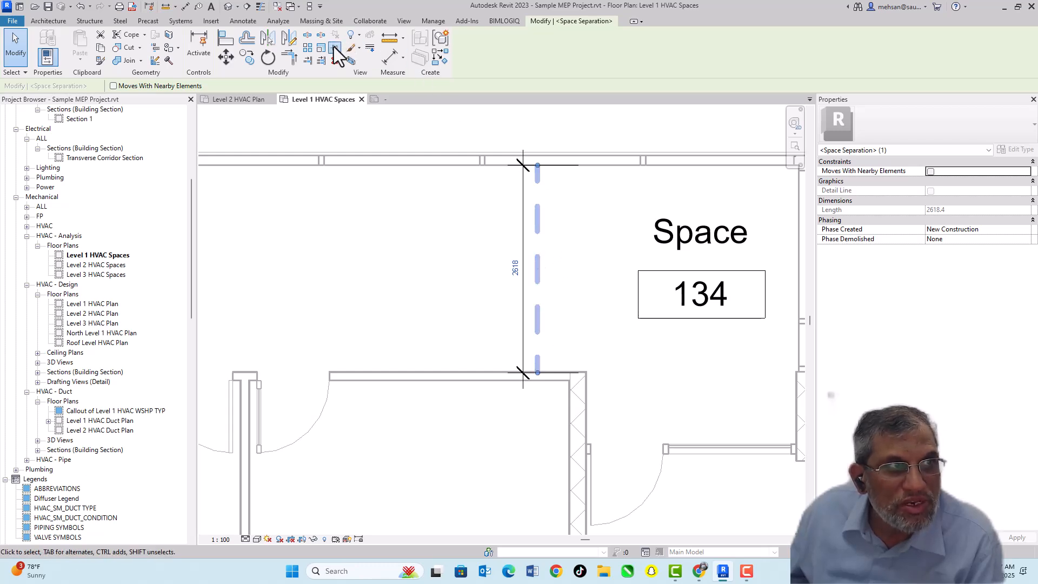
click(544, 276)
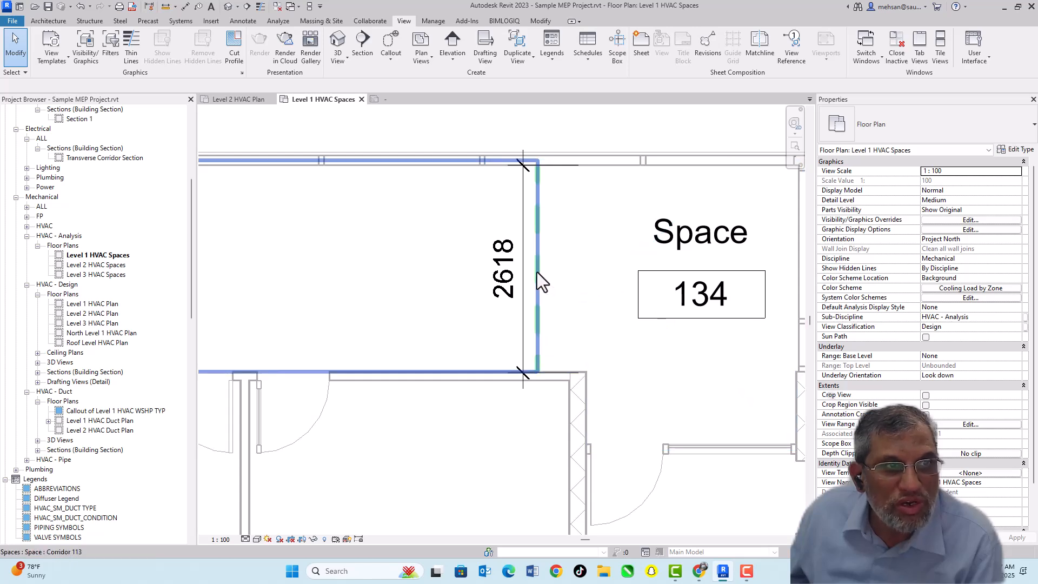
click(536, 271)
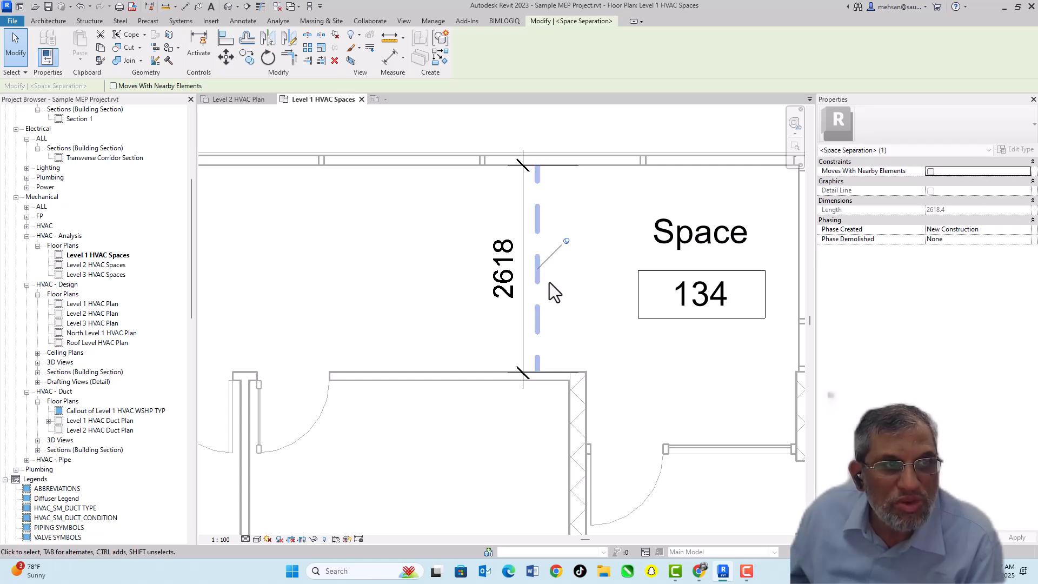
scroll(559, 284, down, 1)
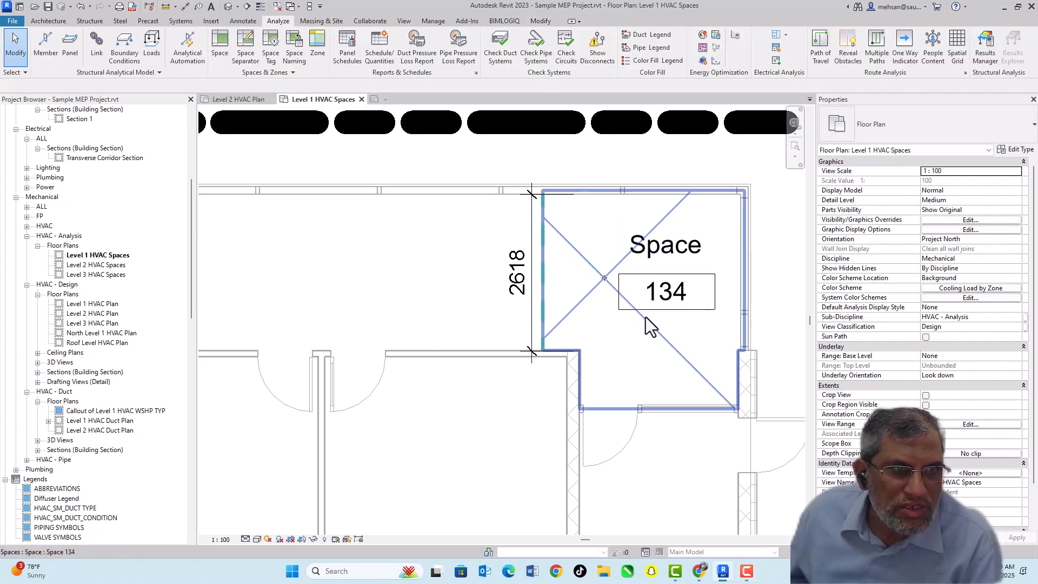
Set the project's volume computations to Areas only (faster), and check the volume property of space 134
click(646, 317)
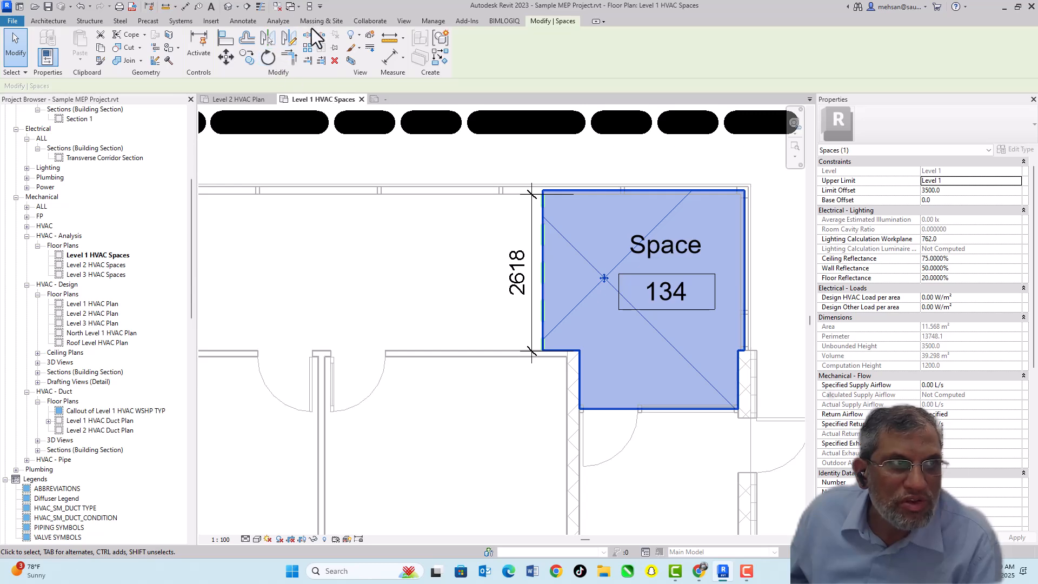
click(278, 22)
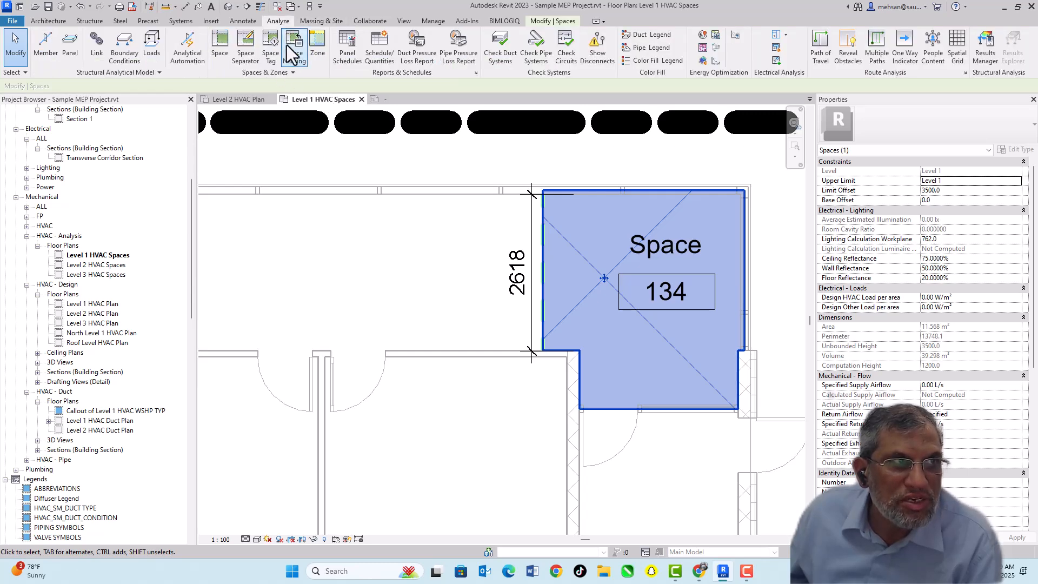
click(293, 73)
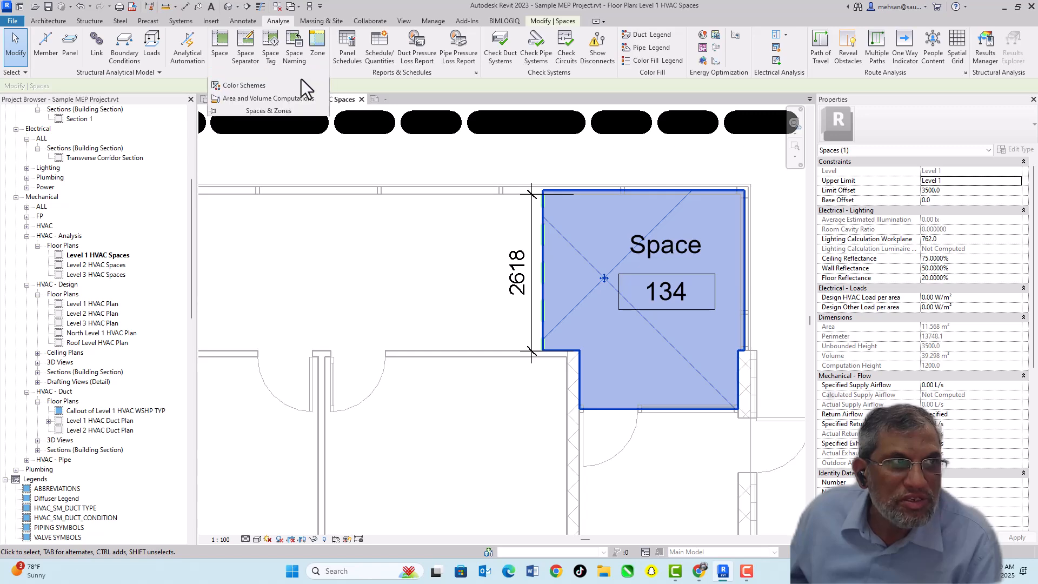
click(265, 100)
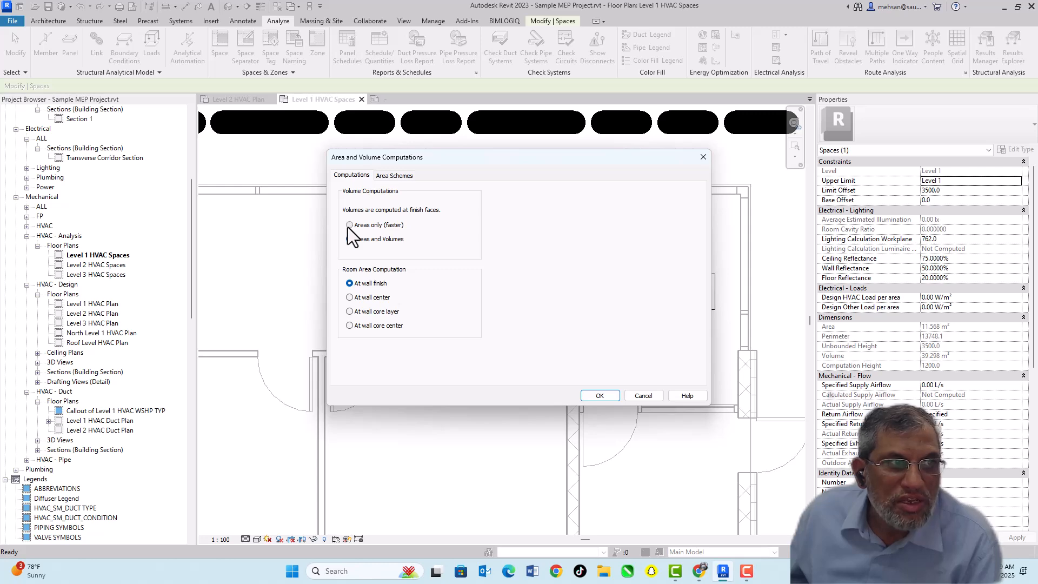
click(600, 396)
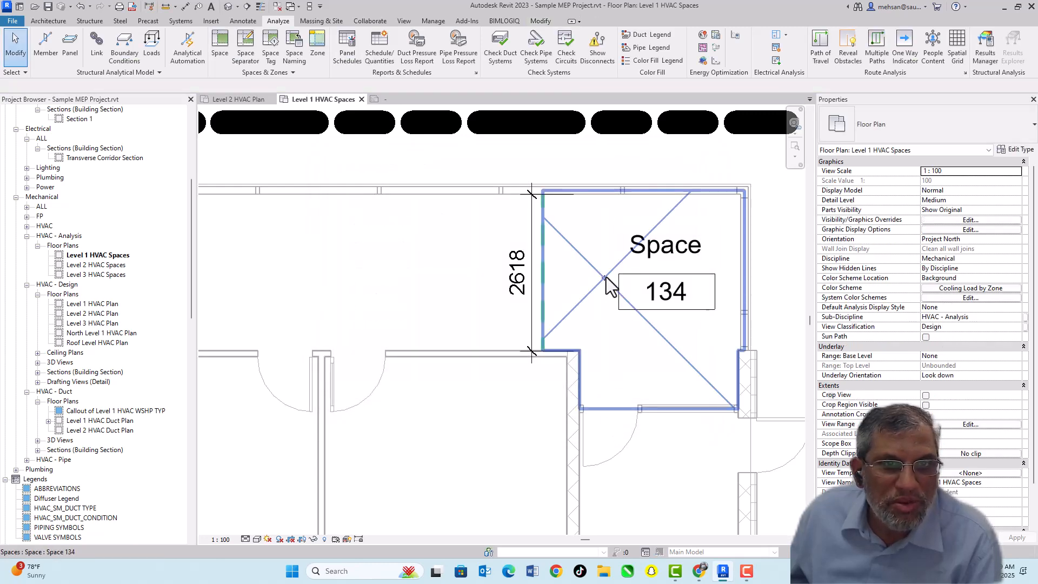
click(609, 281)
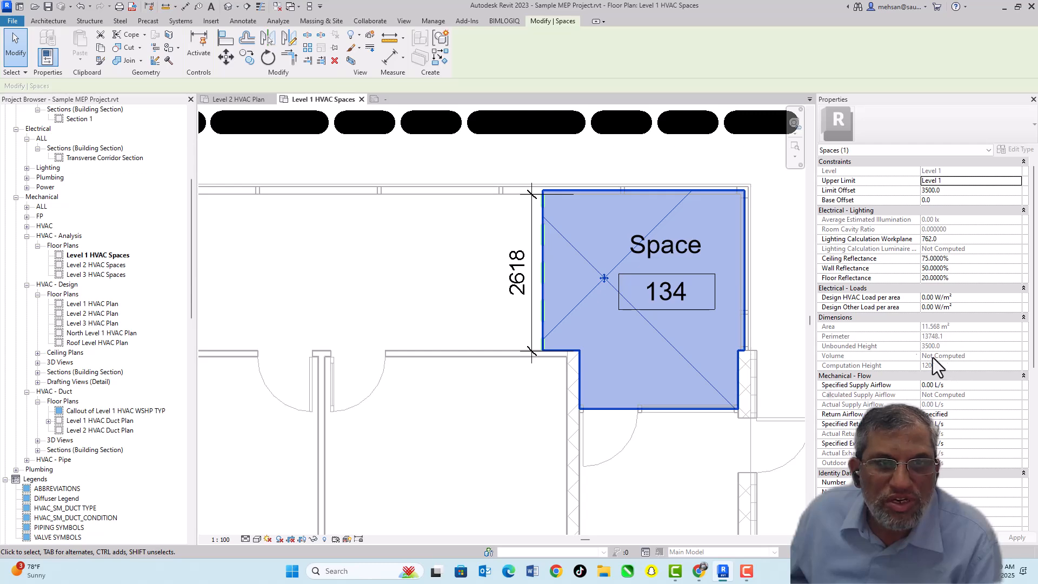
key(Escape)
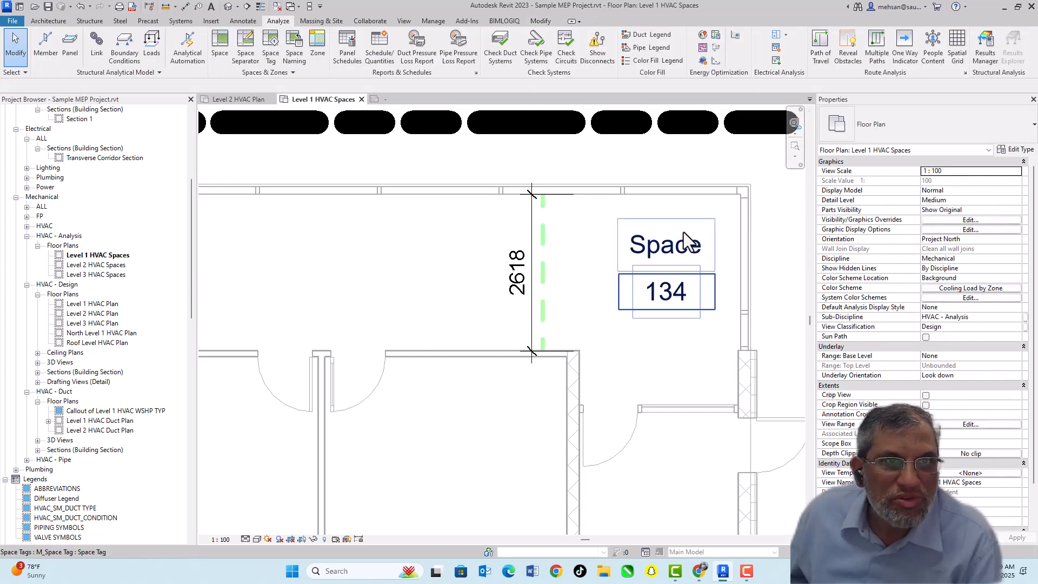
With space 134 selected, view the properties of the Level 1 HVAC Spaces floor plan, and clear the selection
click(598, 284)
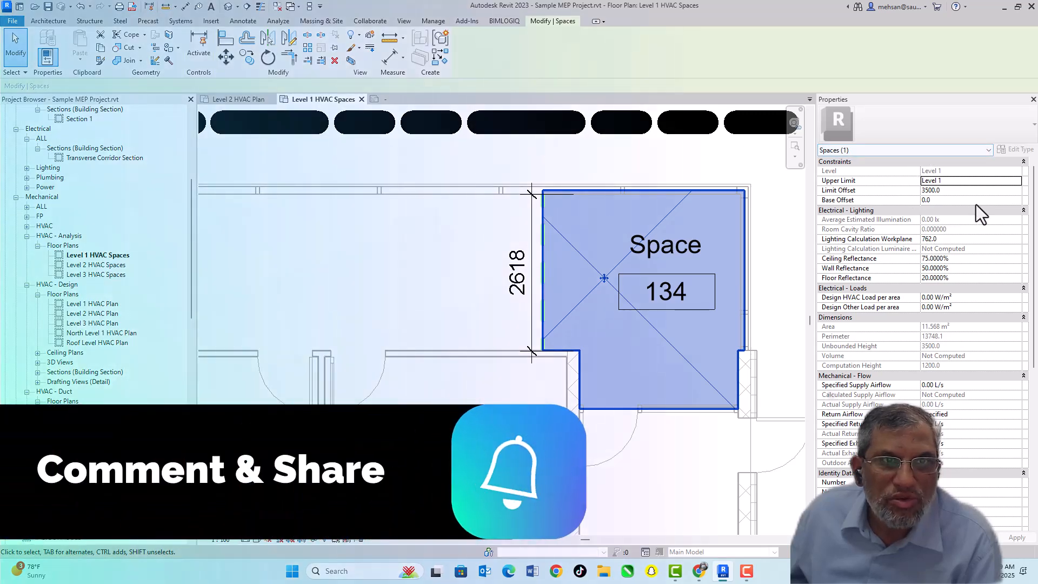
click(990, 151)
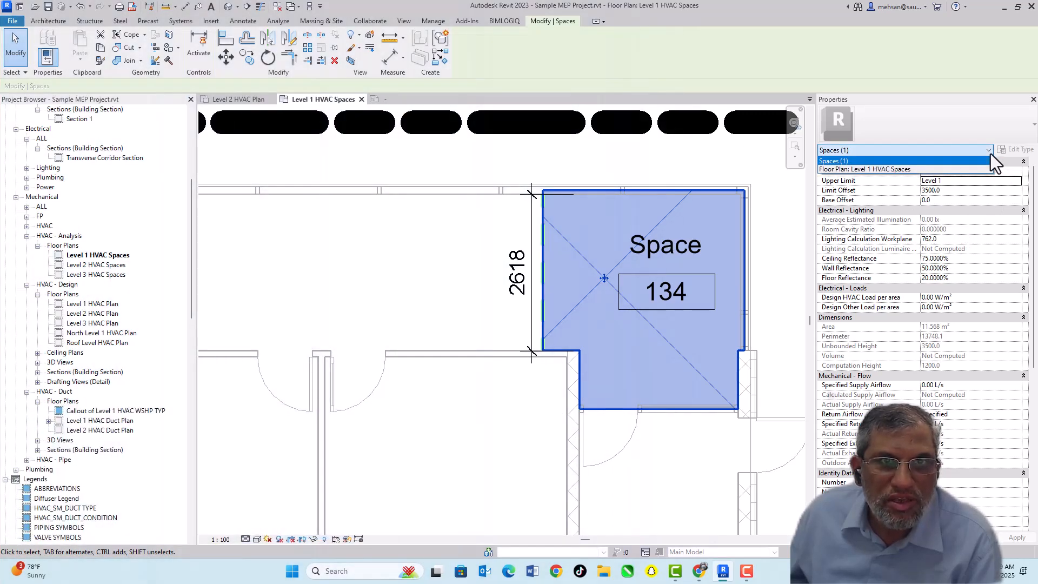
click(887, 171)
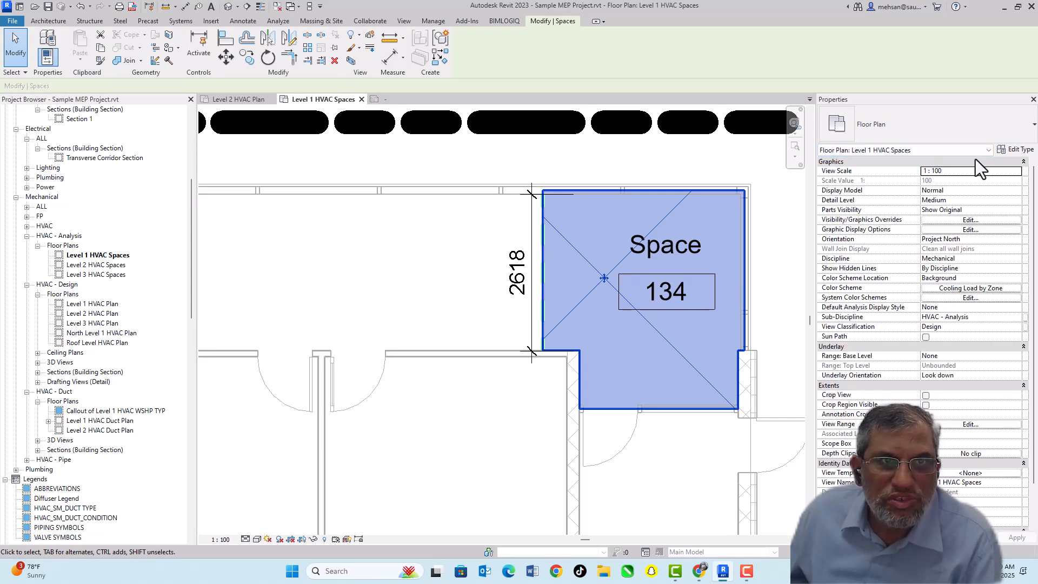
click(989, 154)
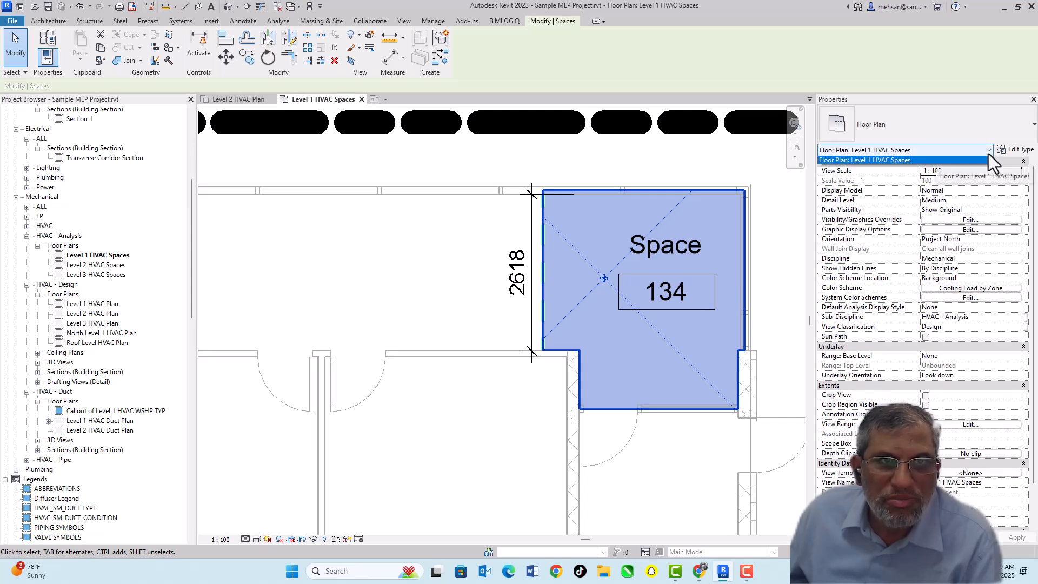
click(955, 132)
click(932, 124)
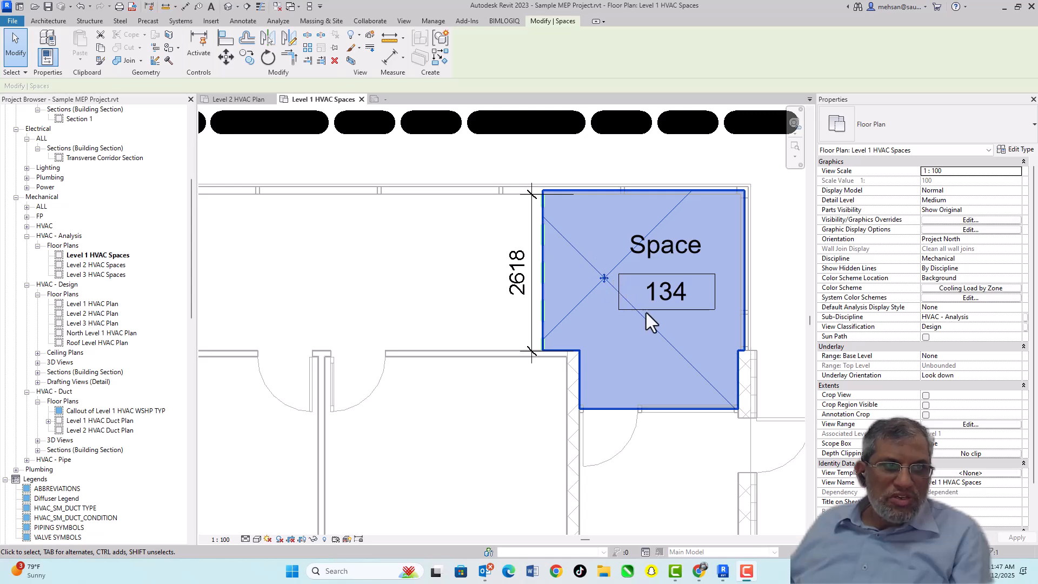
key(Escape)
Start a new schedule and name it Spaces
mouse_move(194, 254)
mouse_down()
mouse_move(182, 377)
mouse_move(195, 454)
mouse_move(185, 240)
mouse_up()
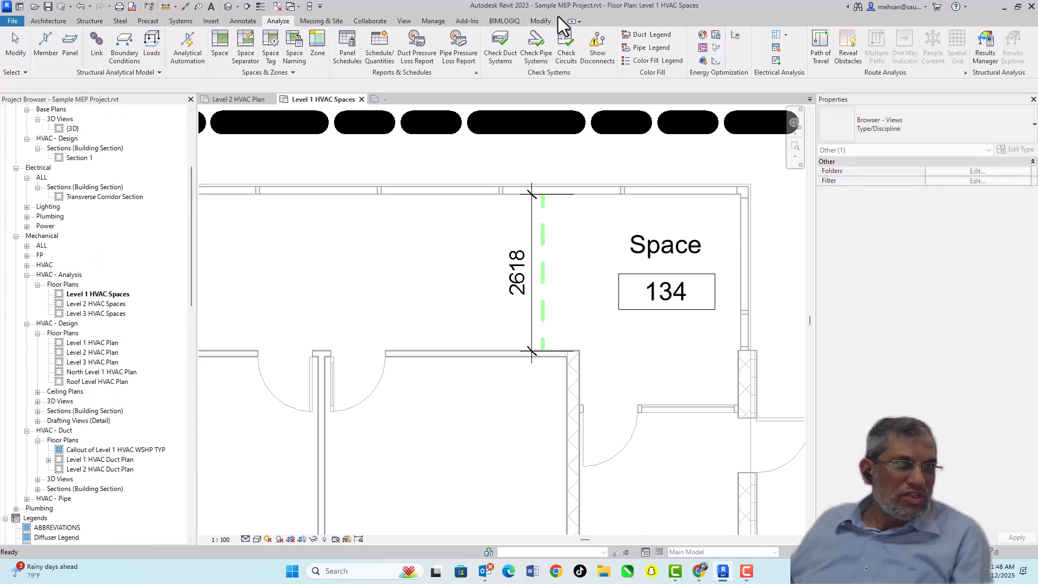
click(405, 22)
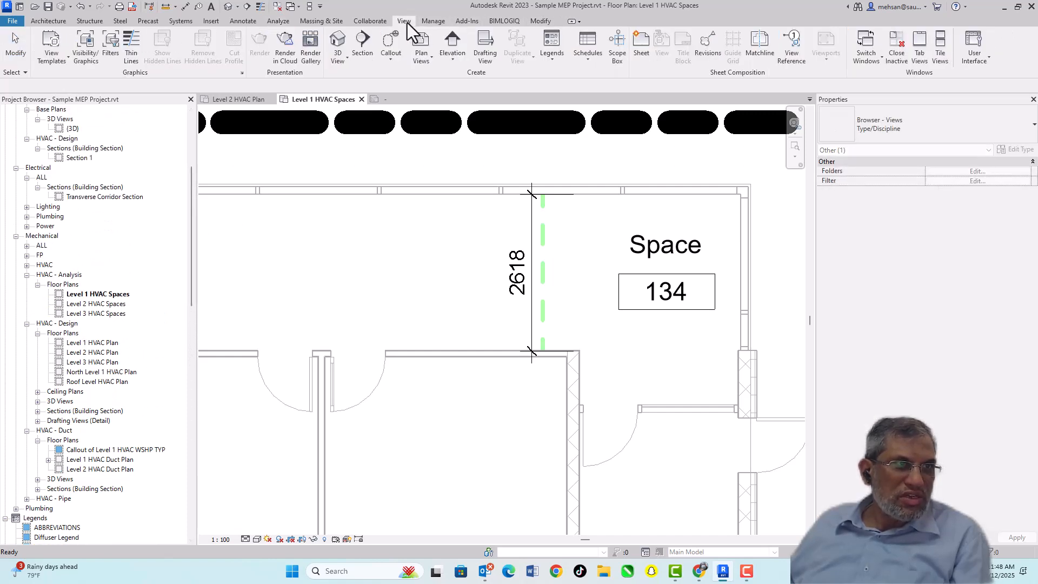
click(589, 61)
click(621, 83)
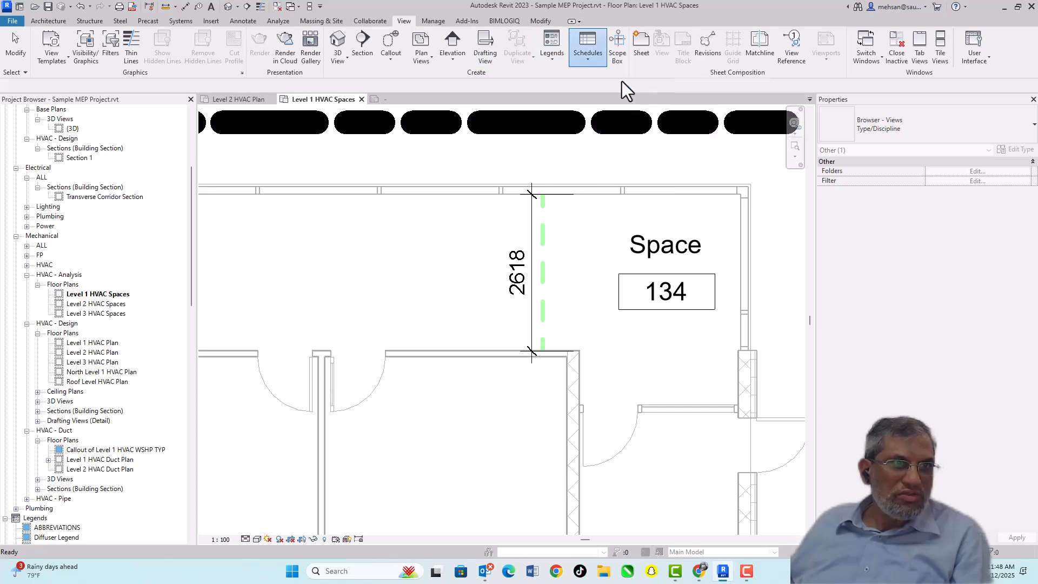
click(478, 303)
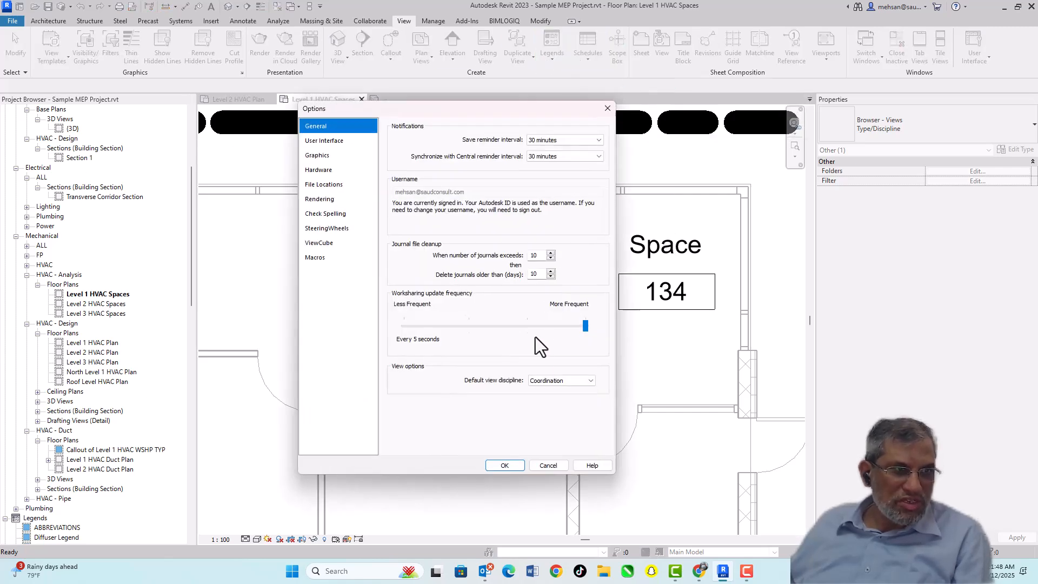
click(543, 466)
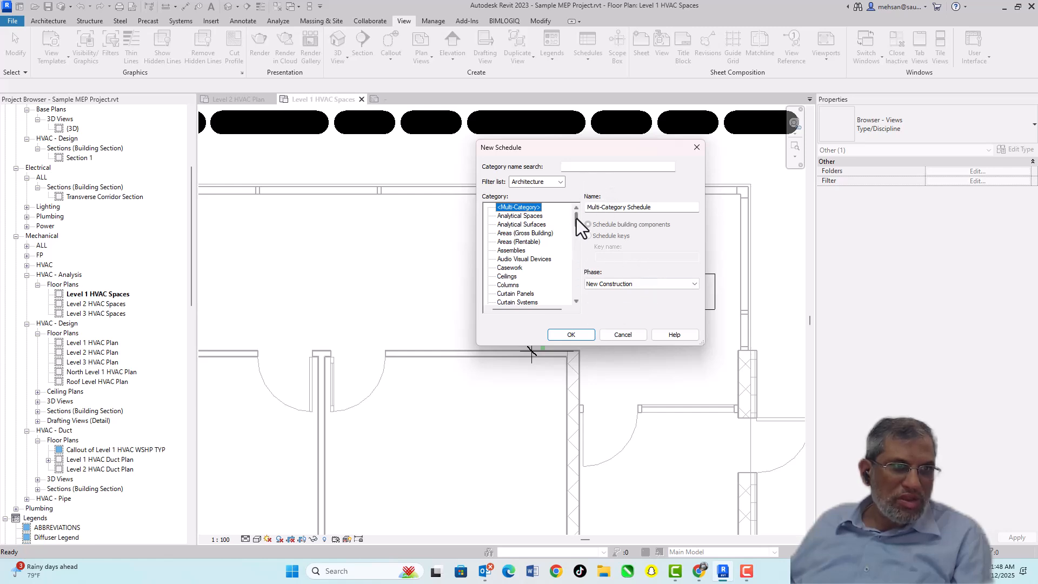
drag(656, 207, 580, 211)
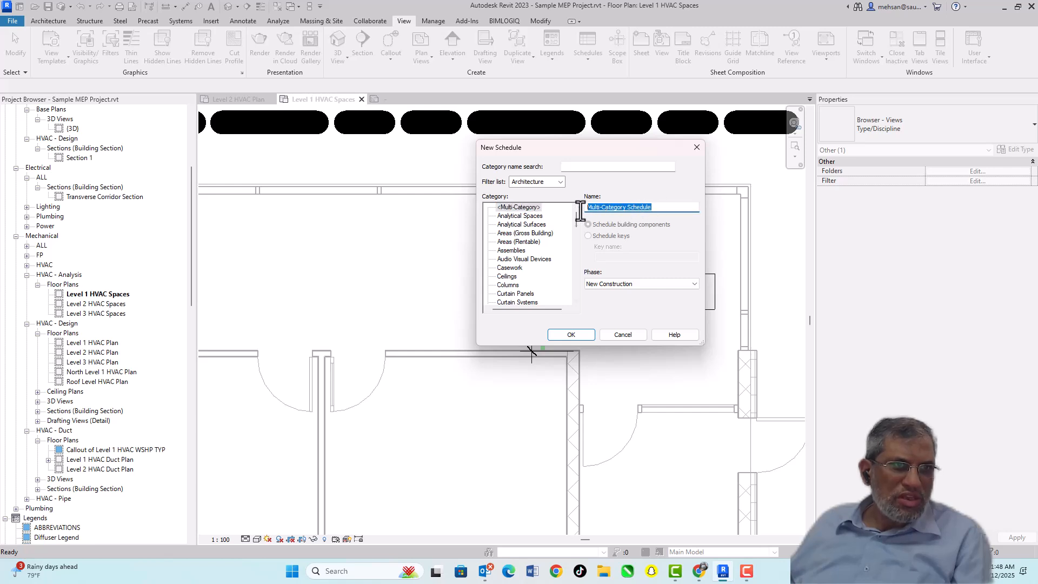
text(Spaces)
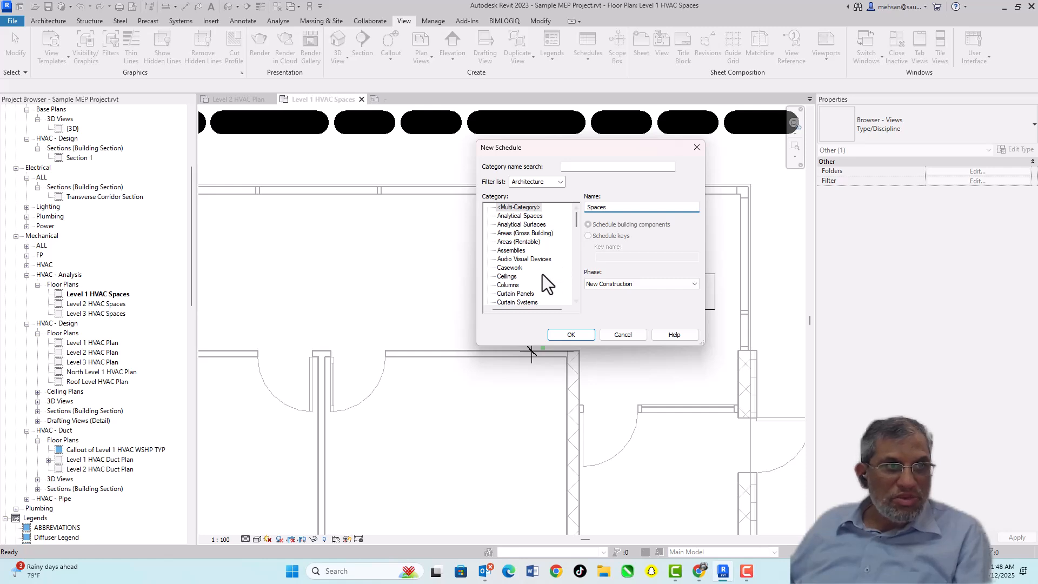
Limit the schedule's category list to the Mechanical discipline only
drag(576, 222, 593, 237)
click(560, 182)
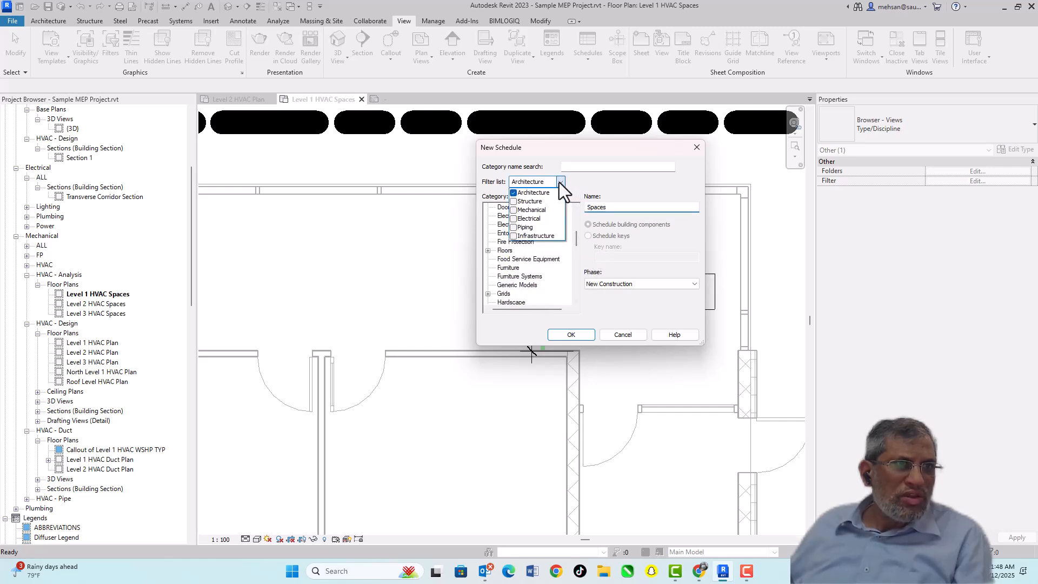
click(513, 210)
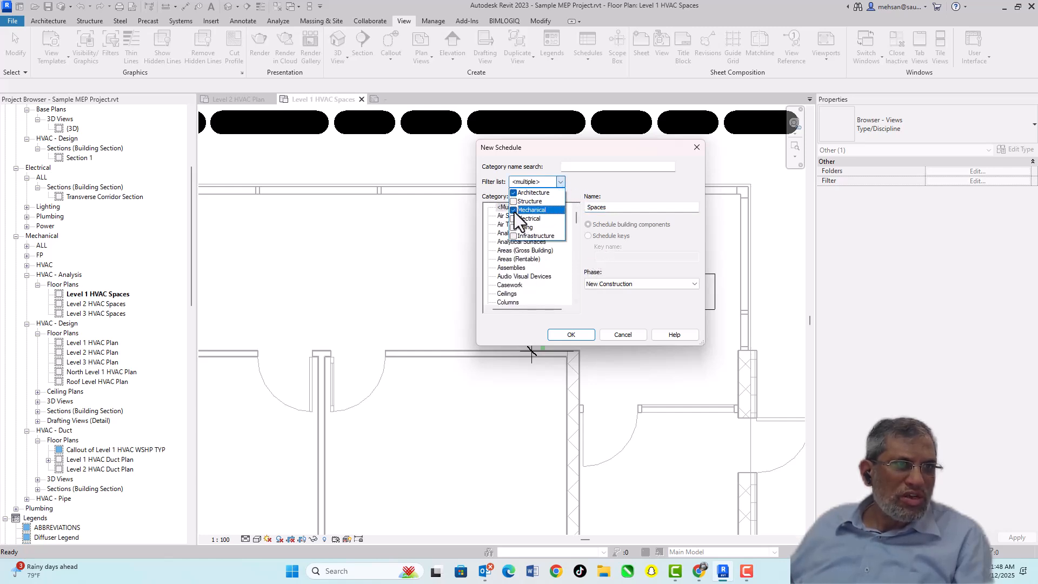
click(587, 181)
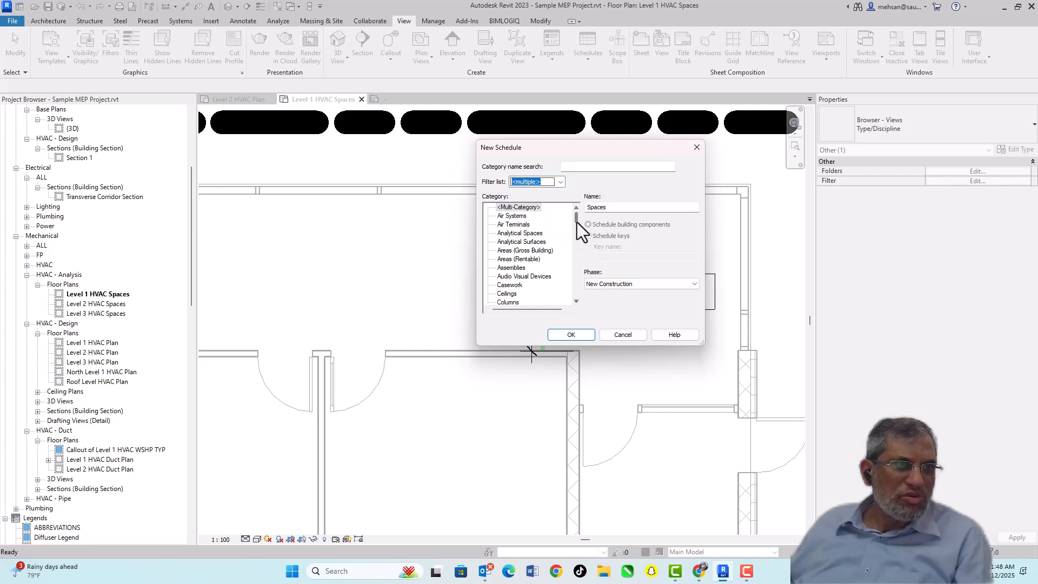
drag(576, 222, 578, 233)
click(557, 182)
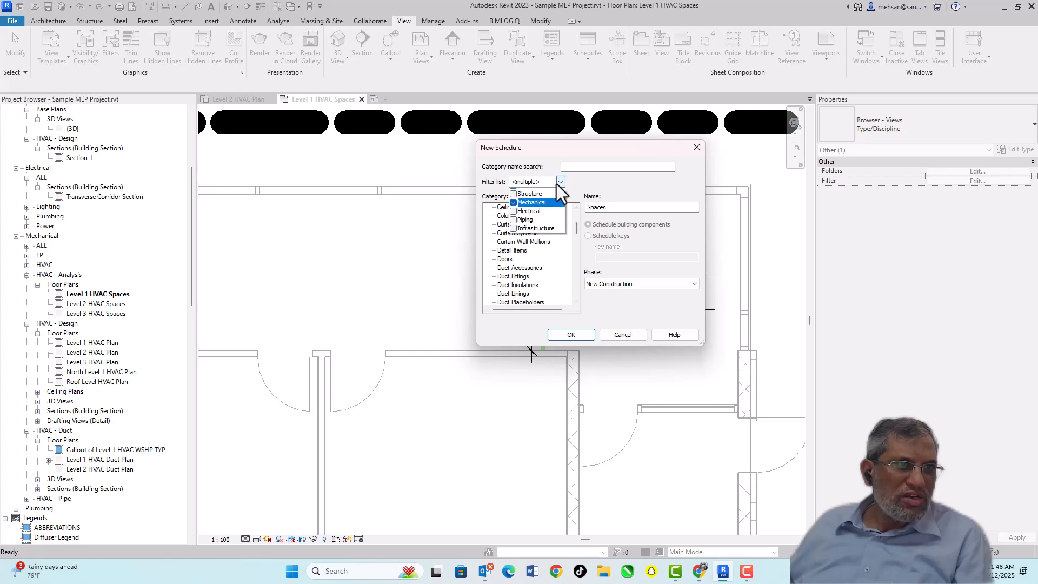
click(515, 193)
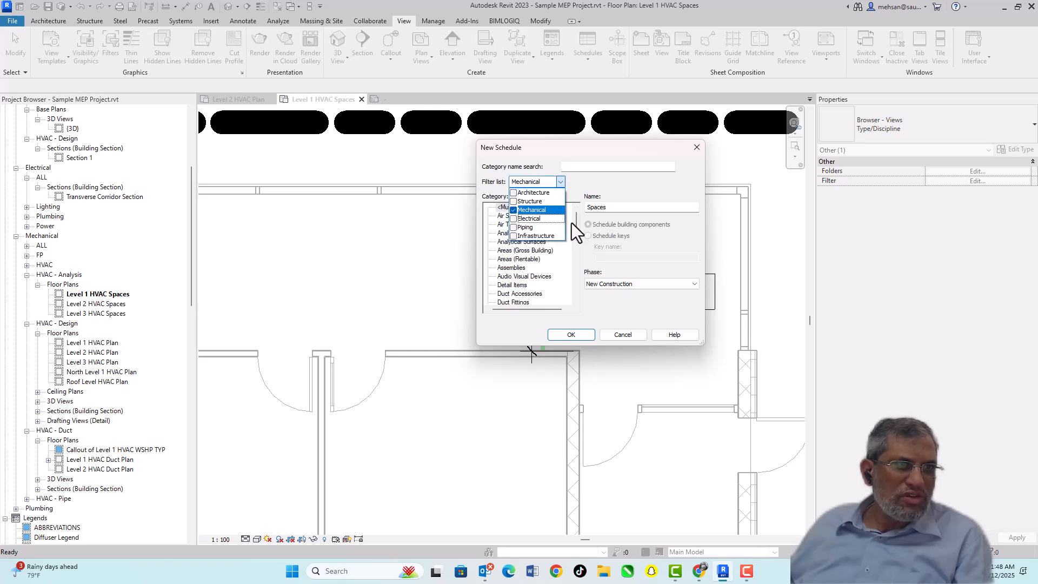
Choose the Spaces category for the schedule and confirm it to continue to the schedule properties
click(576, 223)
drag(577, 222, 556, 286)
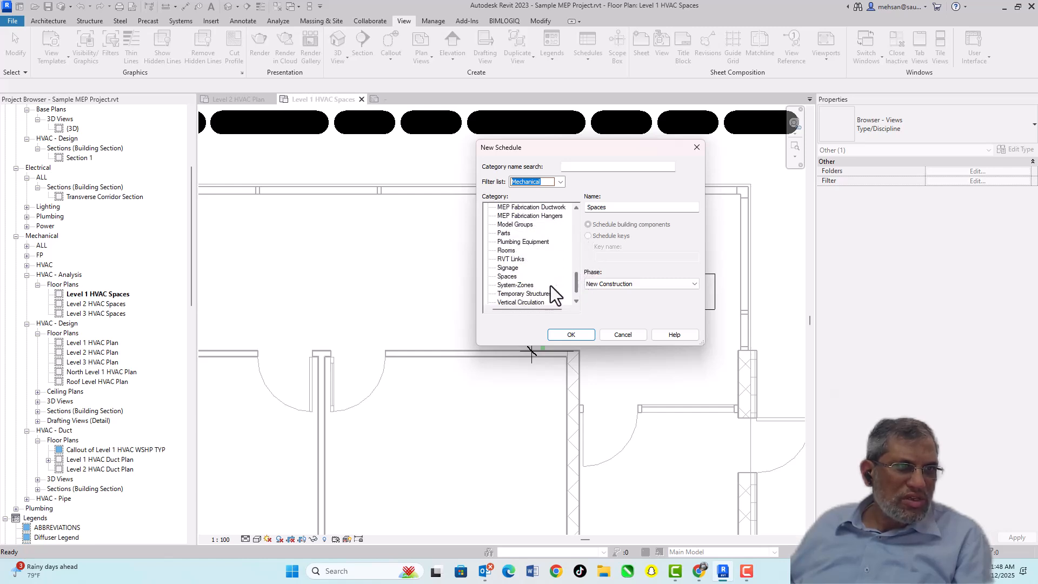
click(508, 277)
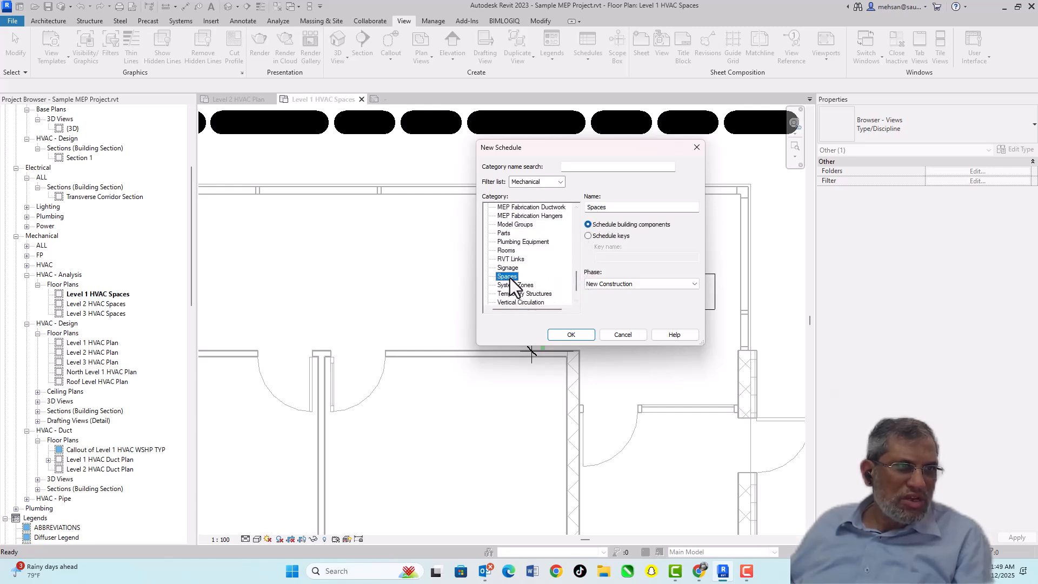
click(573, 336)
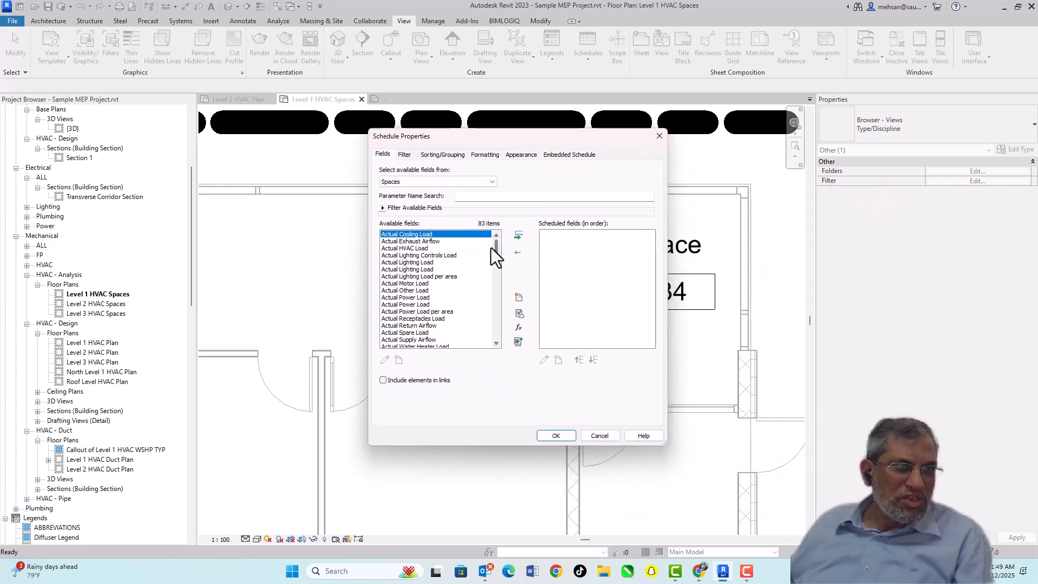
Add the Name, Number and Level fields to the Spaces schedule in that order
drag(497, 250, 504, 299)
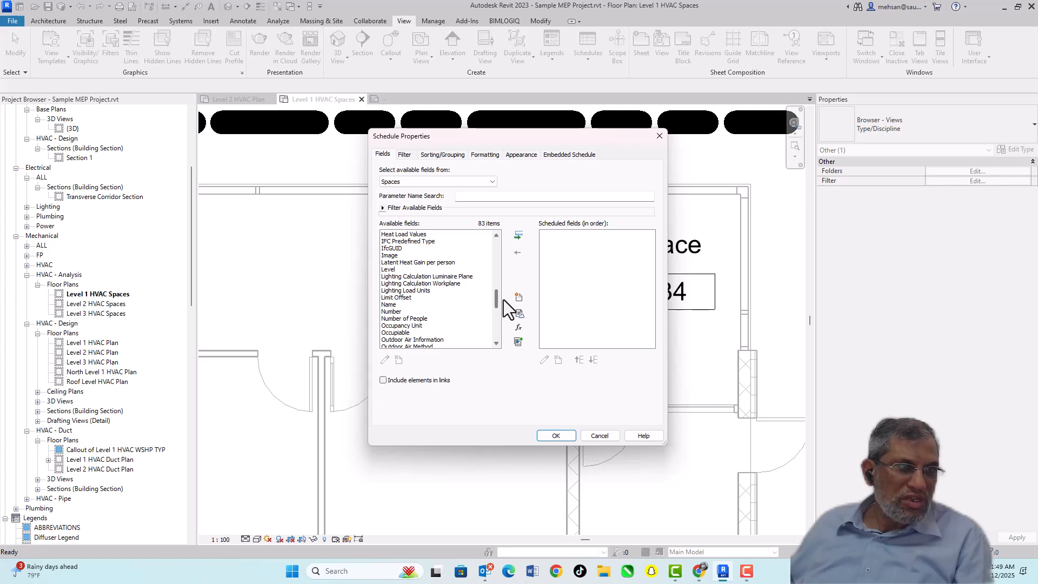
click(394, 305)
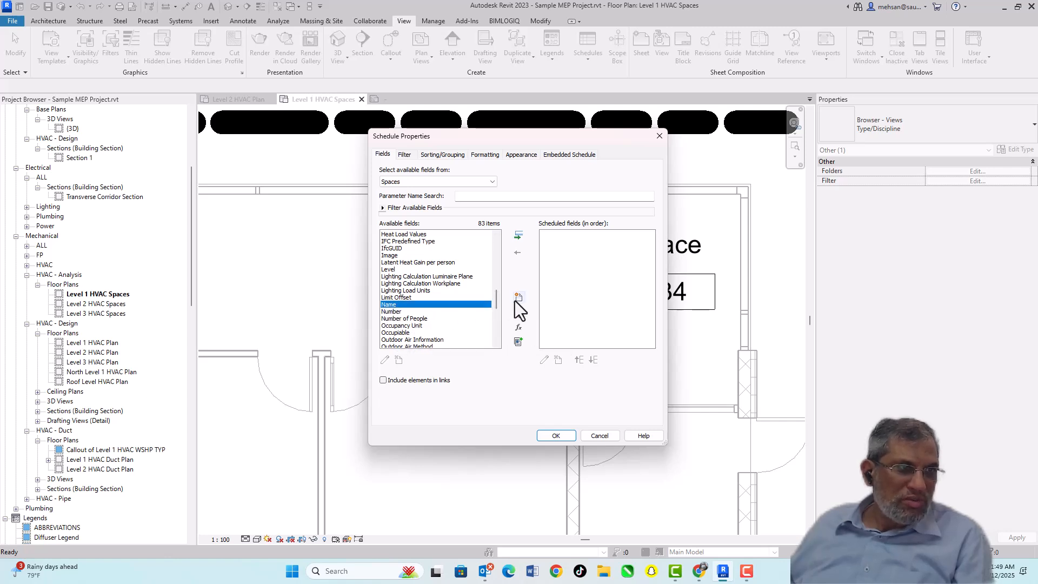
click(519, 235)
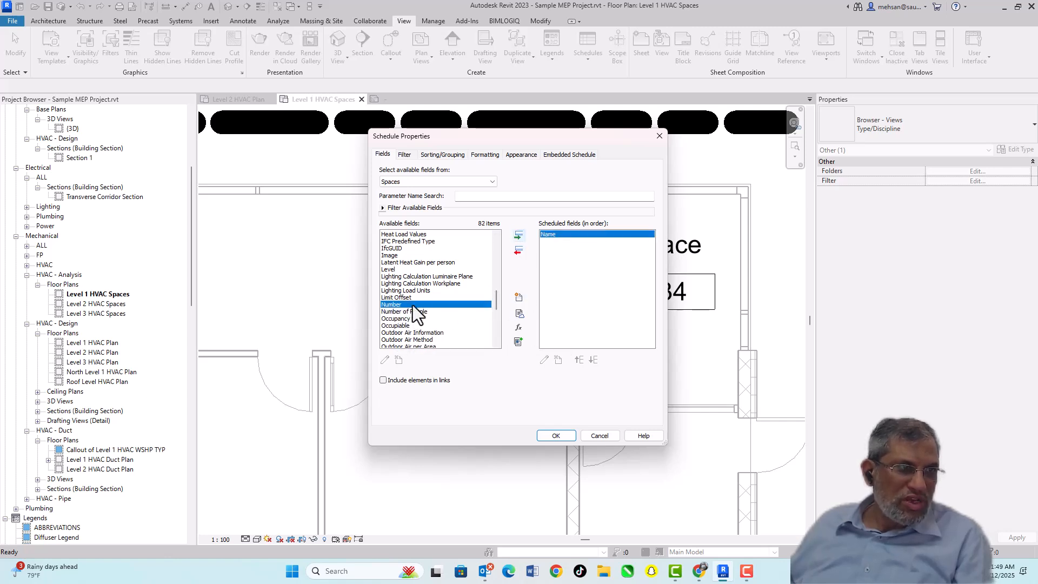
click(518, 236)
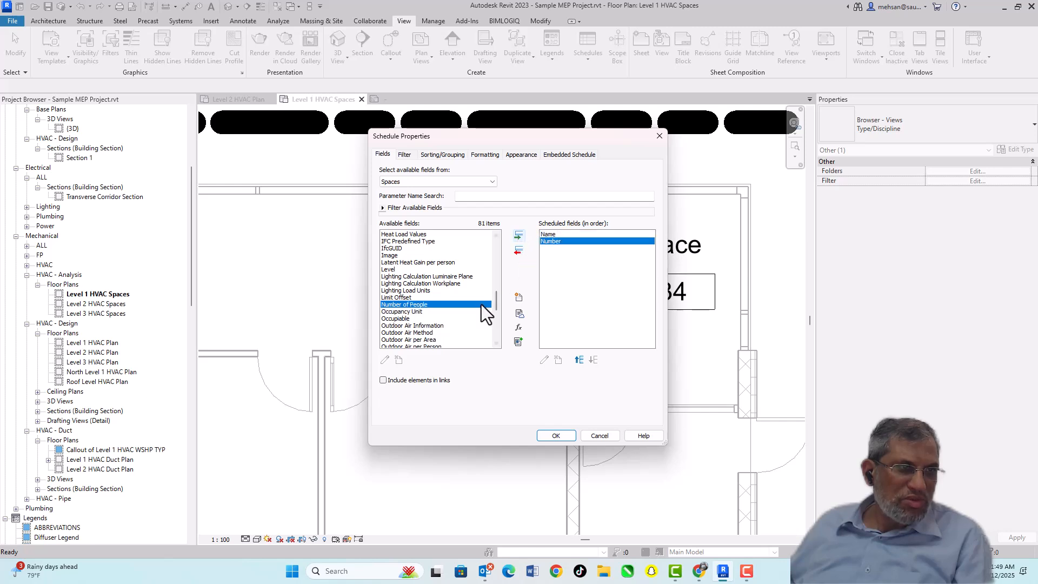
drag(496, 303, 495, 297)
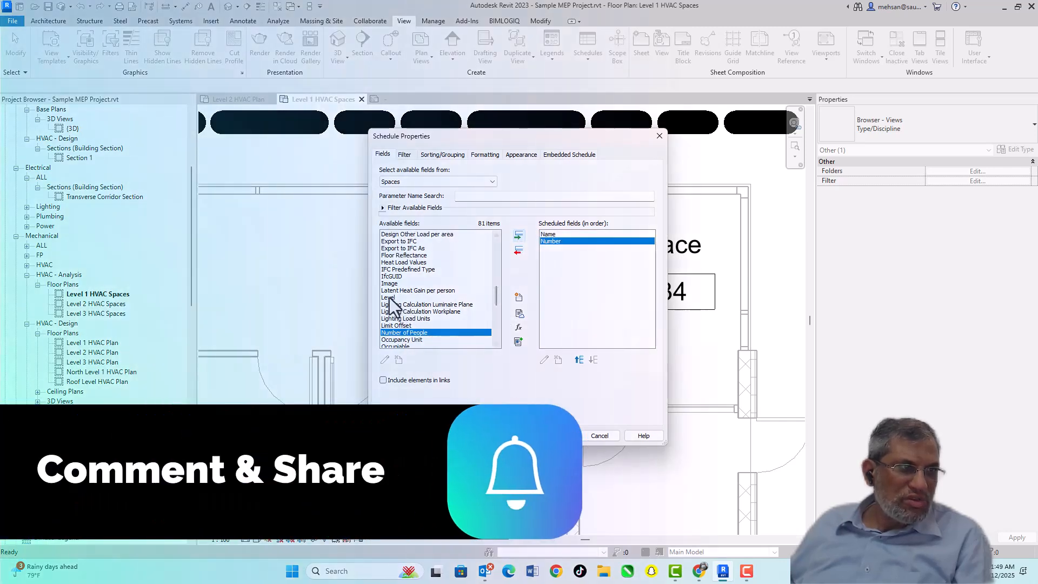
click(389, 298)
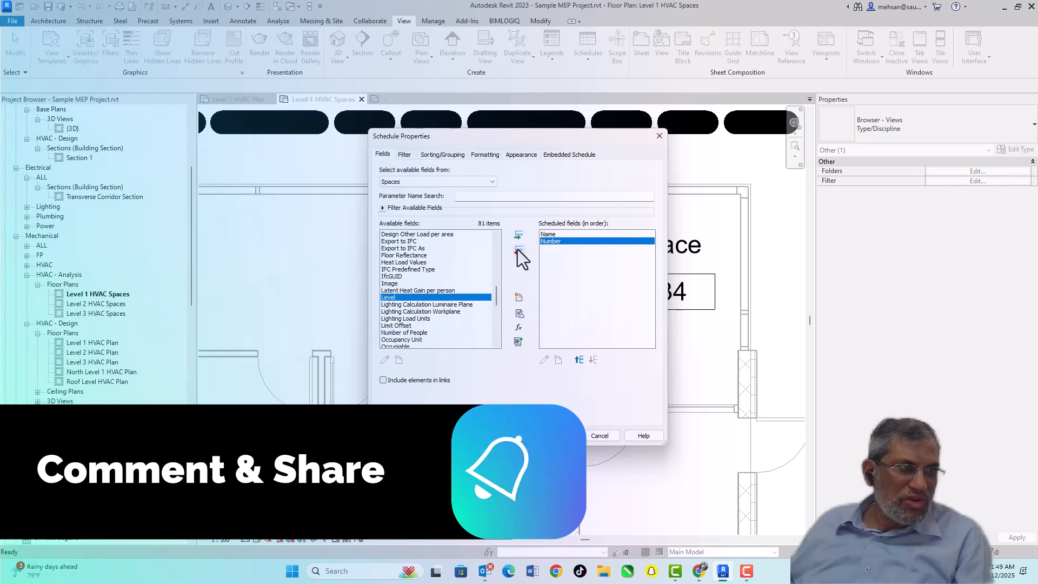
click(518, 236)
Add the Space Type and Volume fields after Level and create the schedule
drag(497, 298, 495, 328)
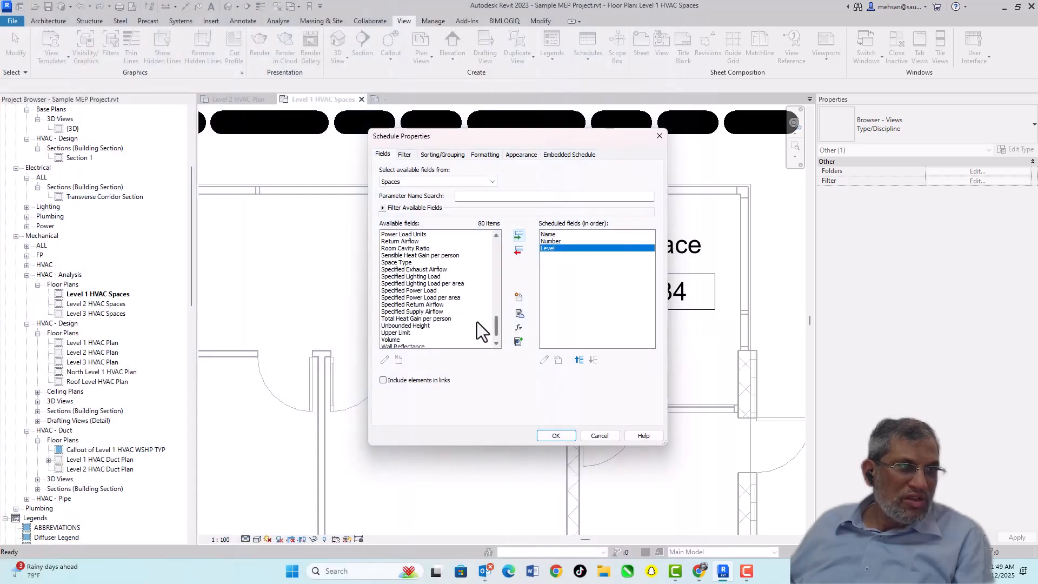
click(395, 263)
click(518, 237)
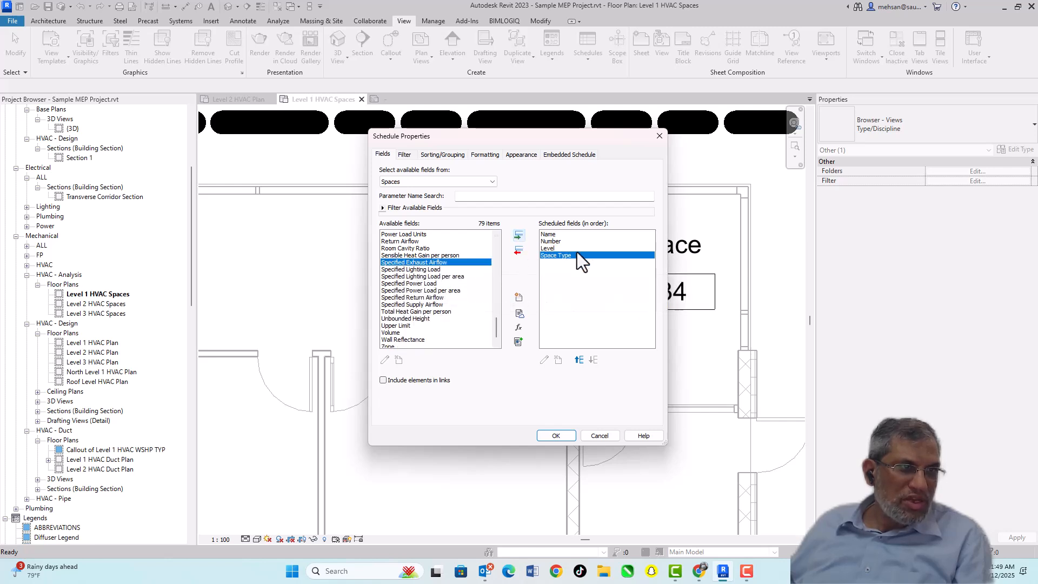
drag(496, 326, 495, 332)
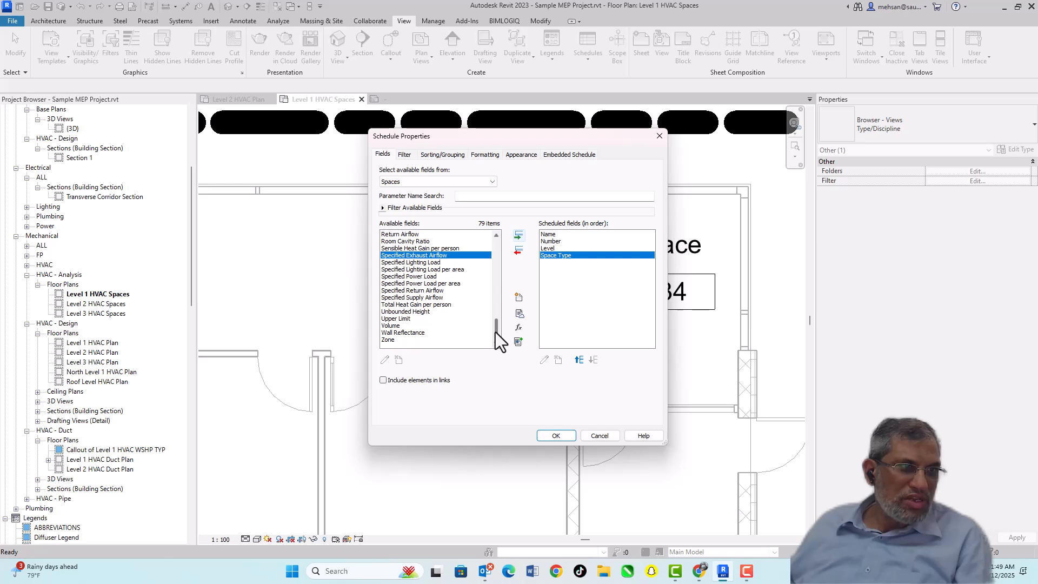
click(397, 326)
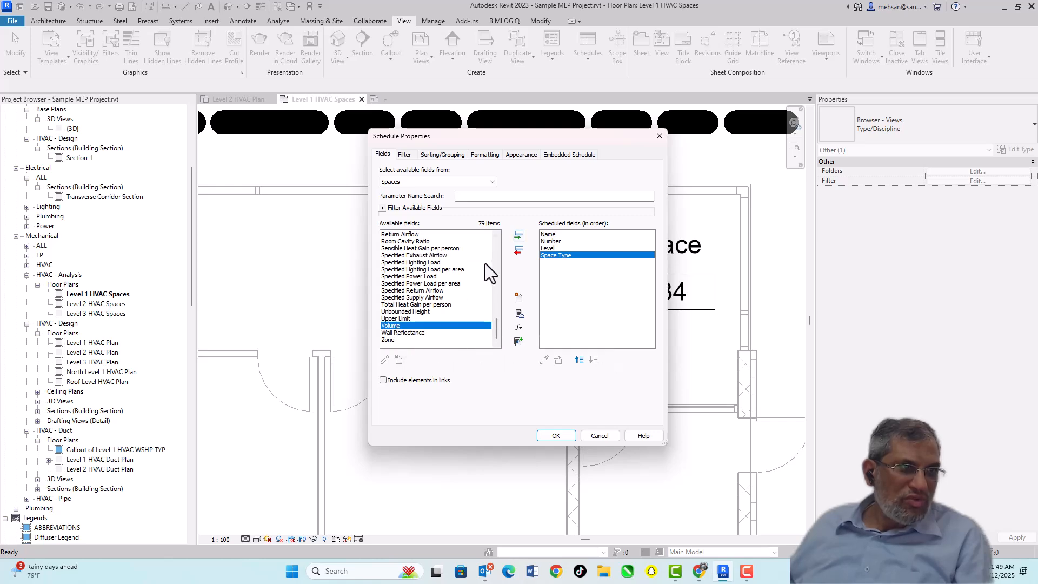
click(518, 236)
click(555, 436)
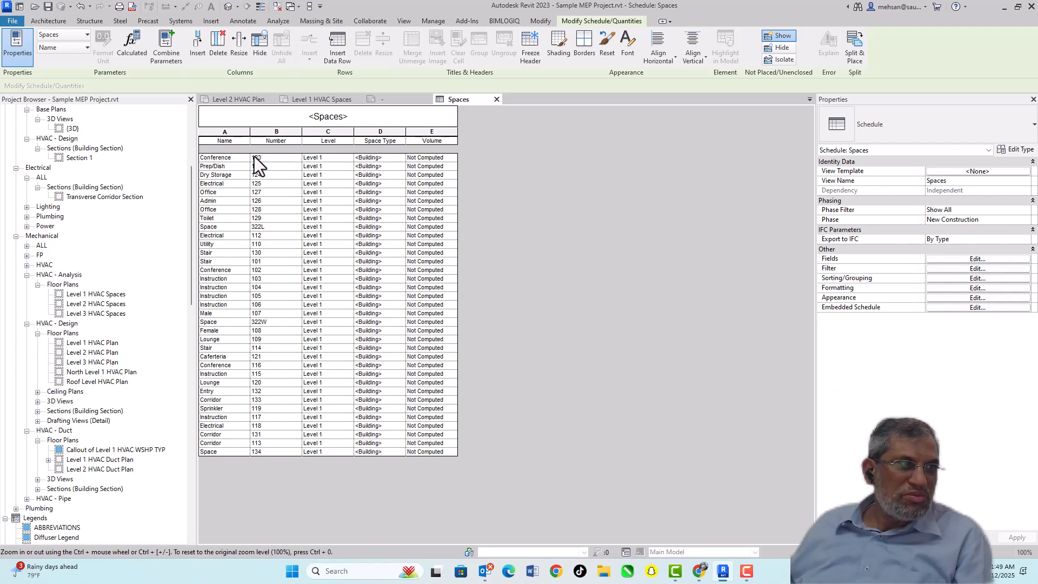
Select the name of the first Conference space in the schedule, and close the schedule to return to the Level 1 HVAC Spaces plan
click(226, 159)
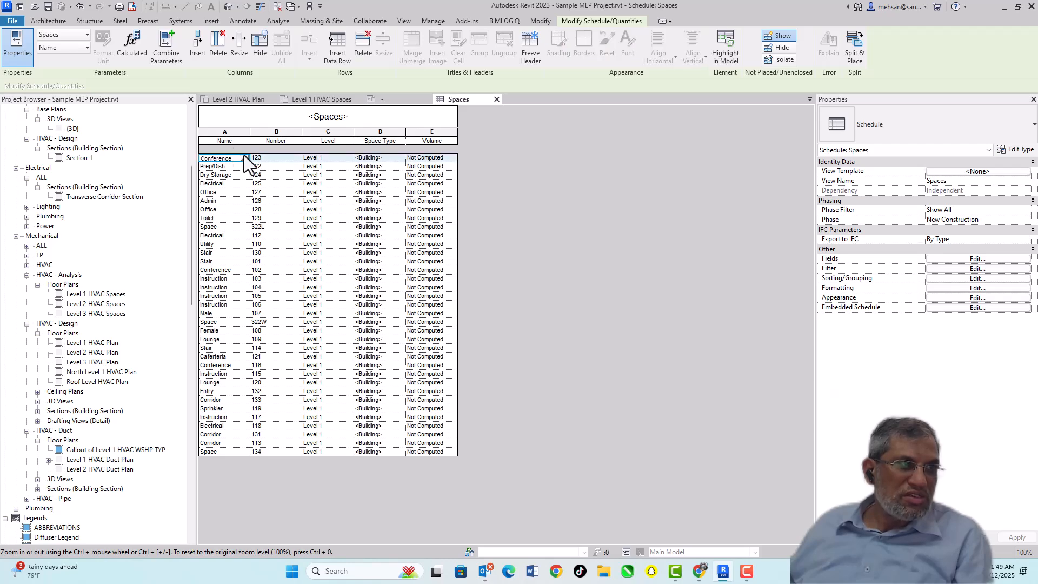
click(496, 99)
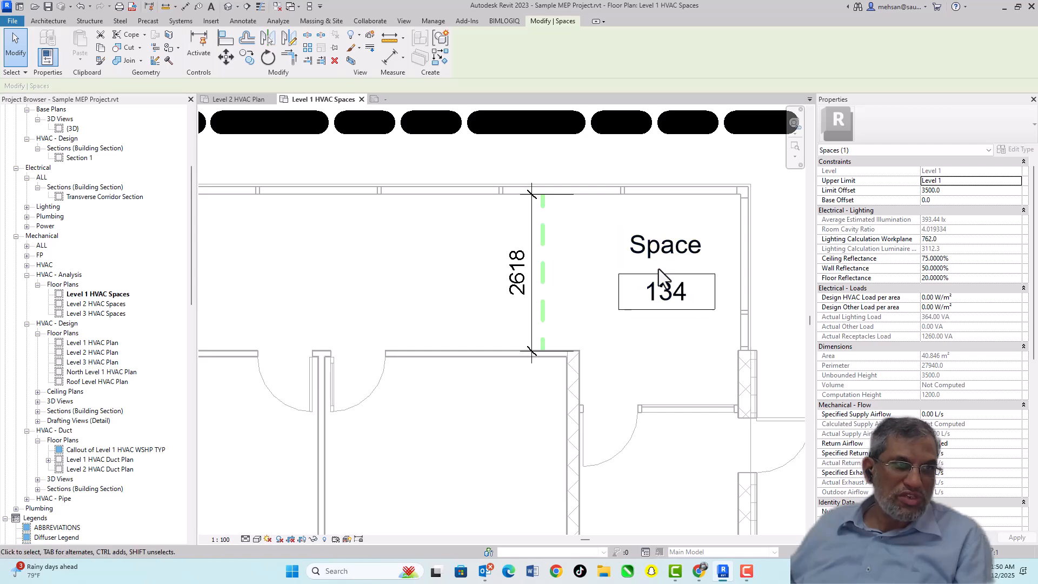
scroll(708, 243, down, 8)
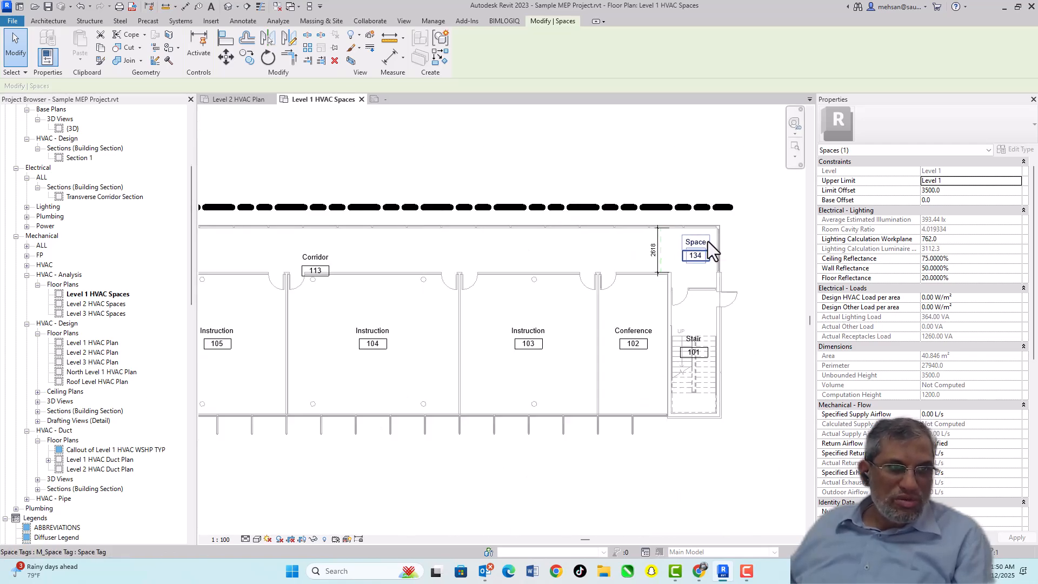
scroll(693, 174, up, 5)
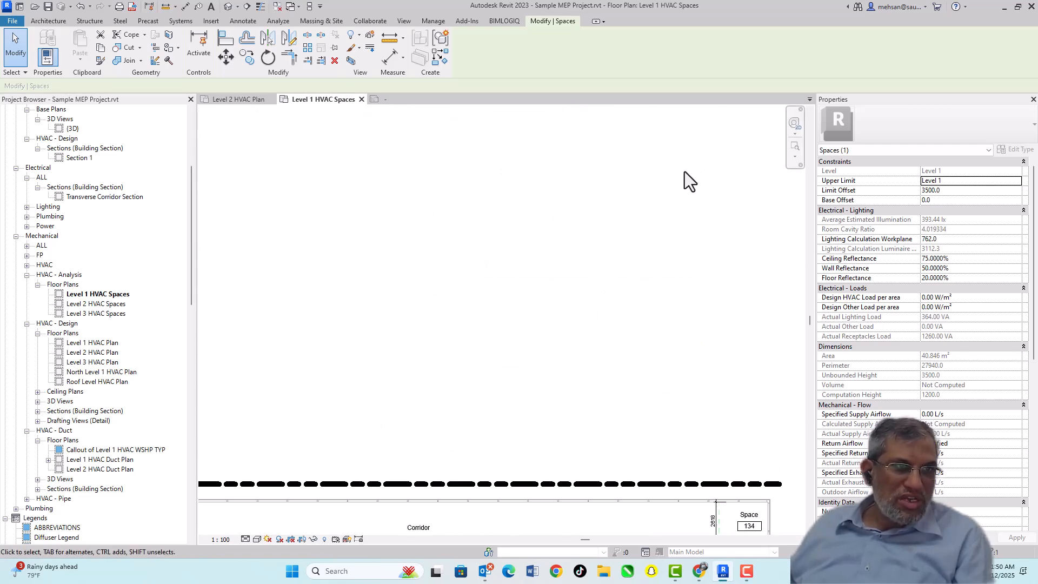
scroll(686, 177, down, 3)
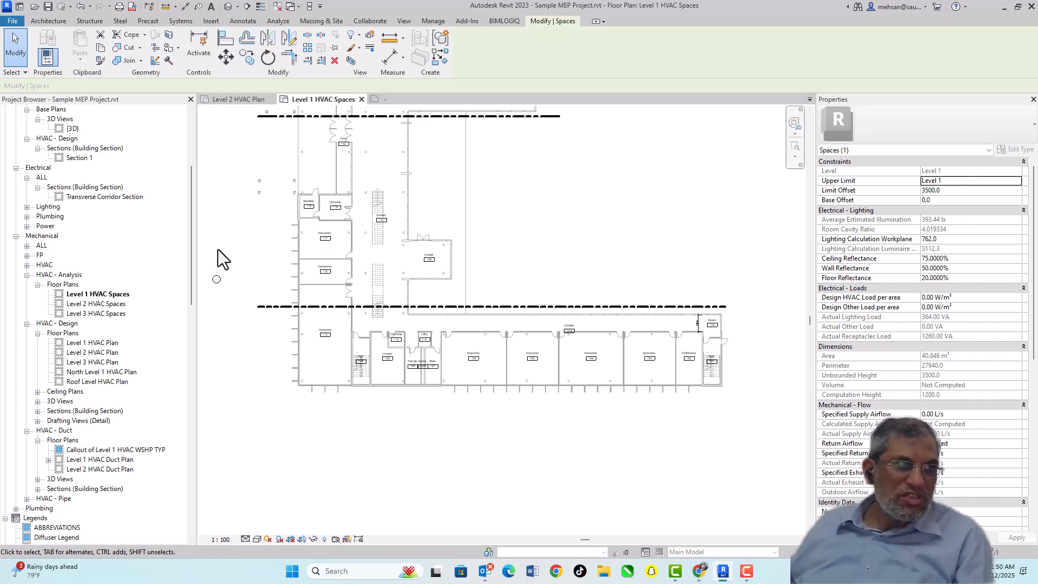
Open the Level 2 HVAC Spaces floor plan and automatically place tagged spaces in all its enclosed areas
click(106, 294)
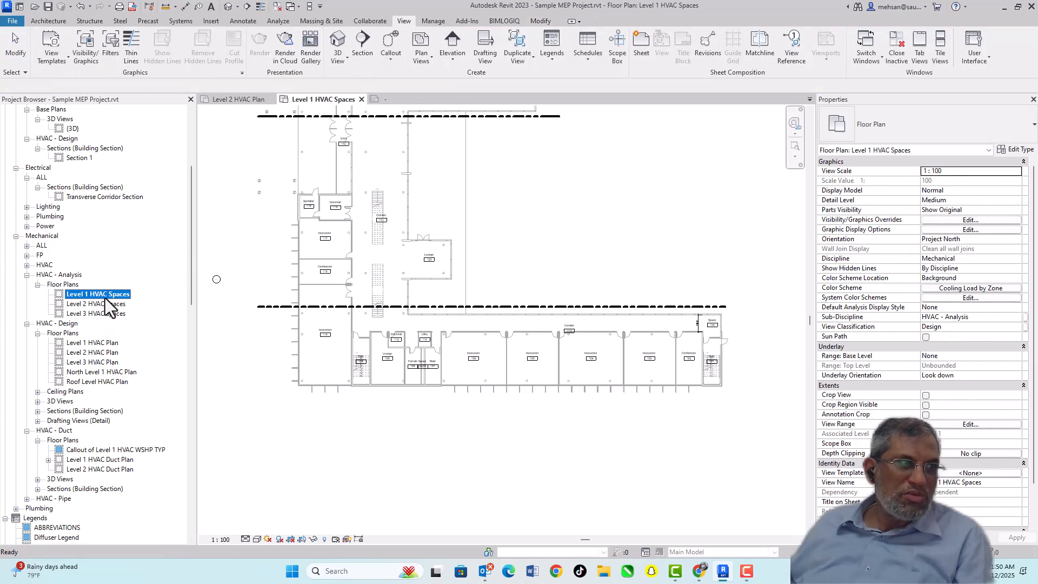
double_click(102, 303)
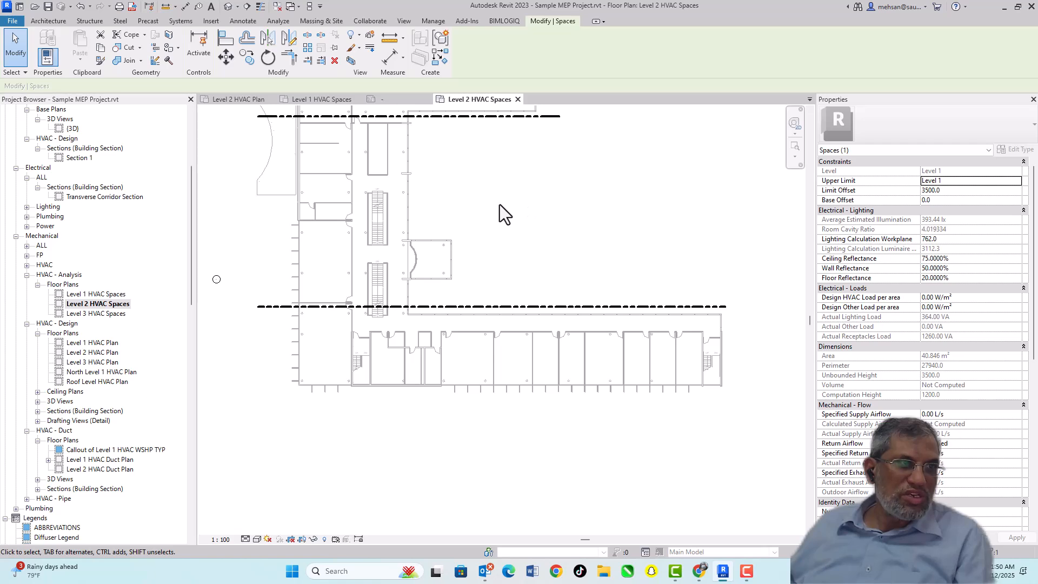
click(278, 22)
click(221, 44)
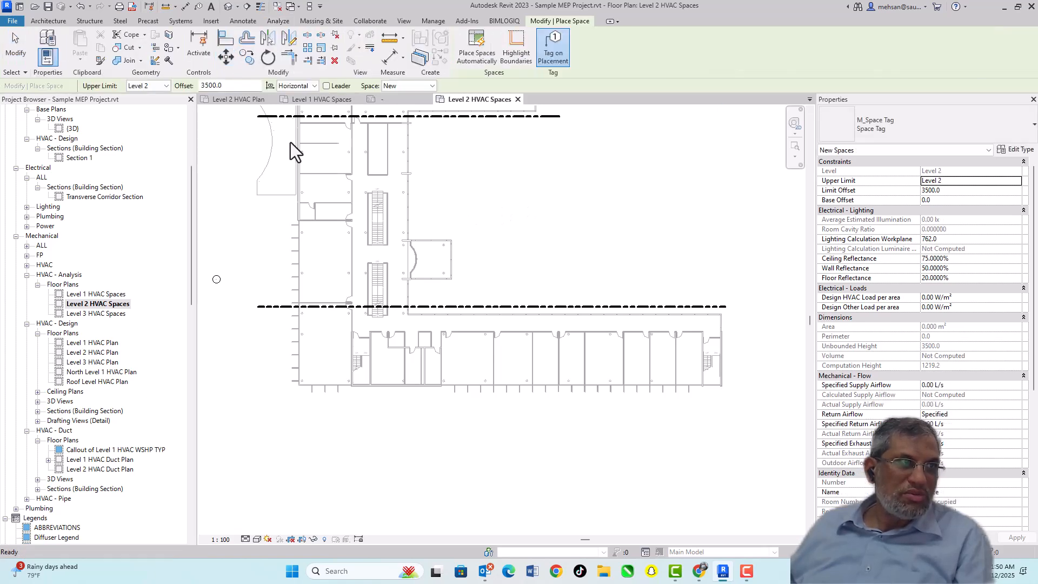
click(478, 64)
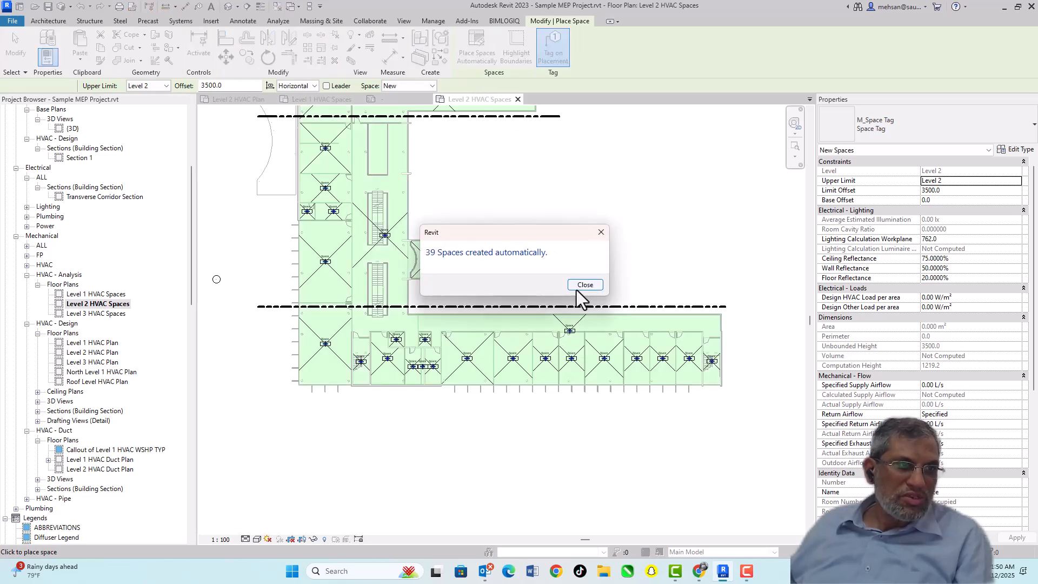
click(592, 285)
key(Escape)
key(Escape)
Use Space Naming to transfer the room names and numbers to the newly placed Level 2 spaces, applying it to all levels
scroll(647, 365, down, 5)
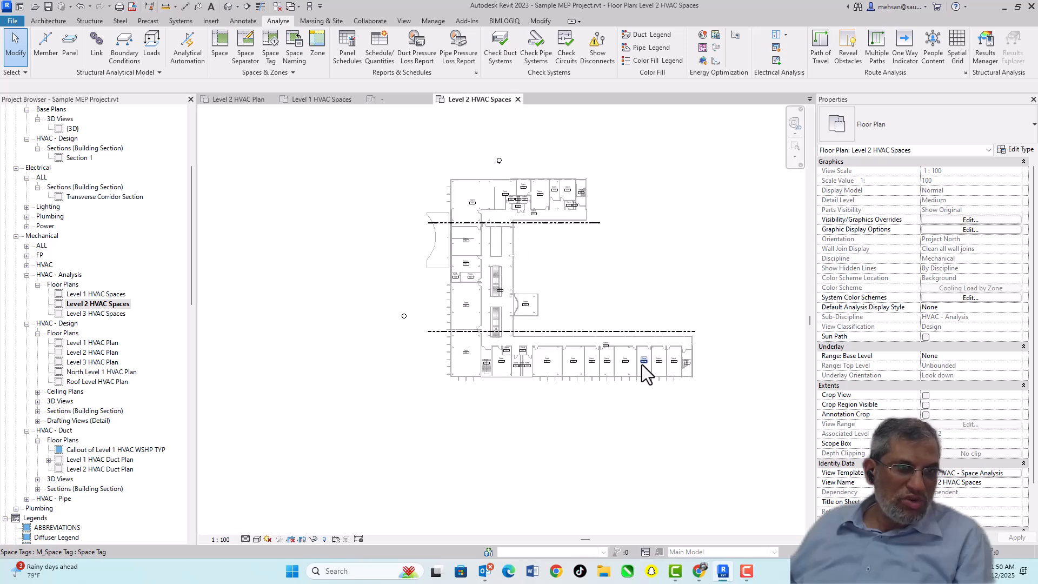
scroll(649, 363, up, 8)
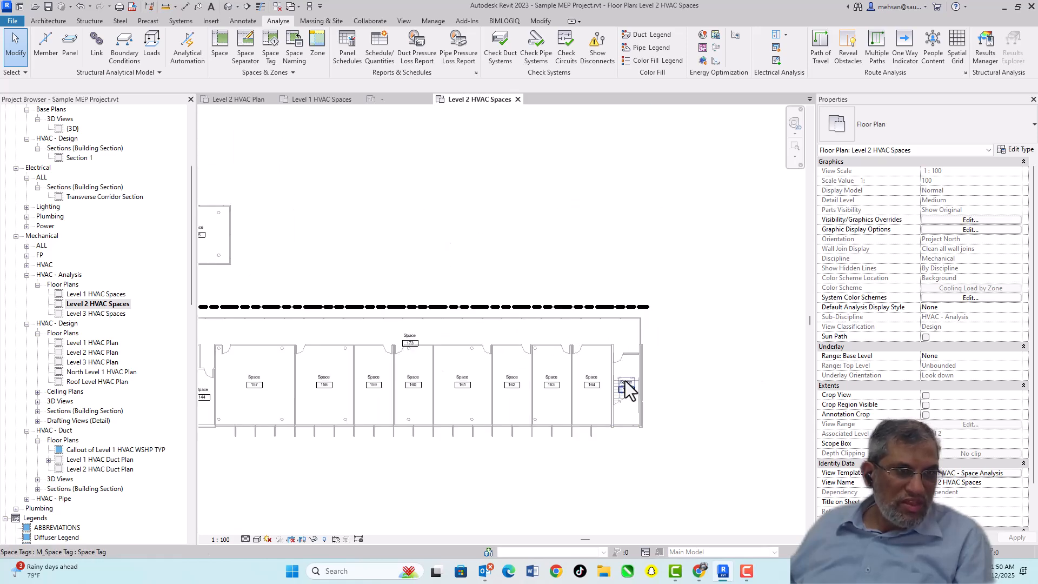
scroll(537, 400, up, 2)
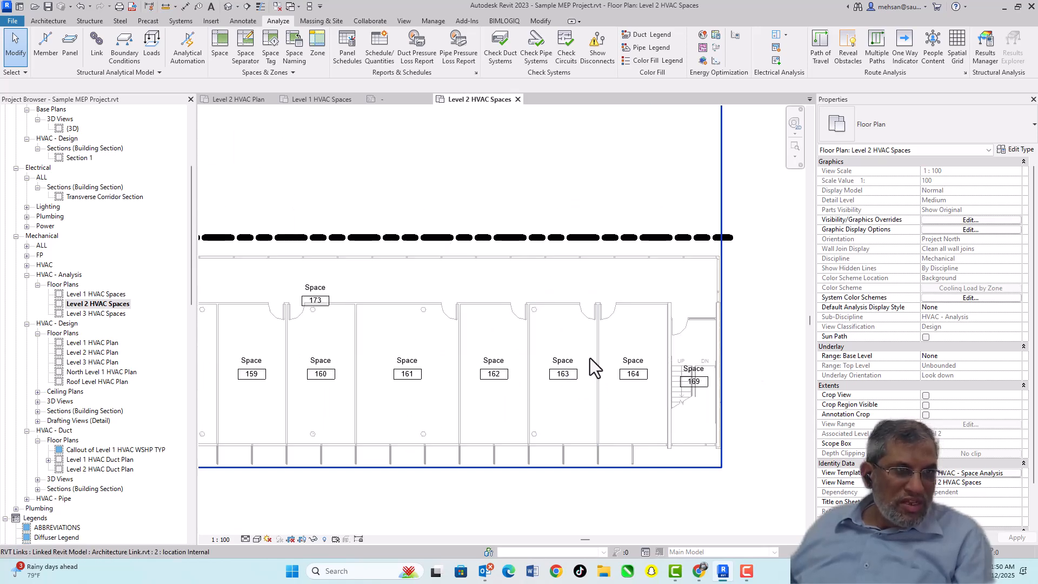
click(294, 61)
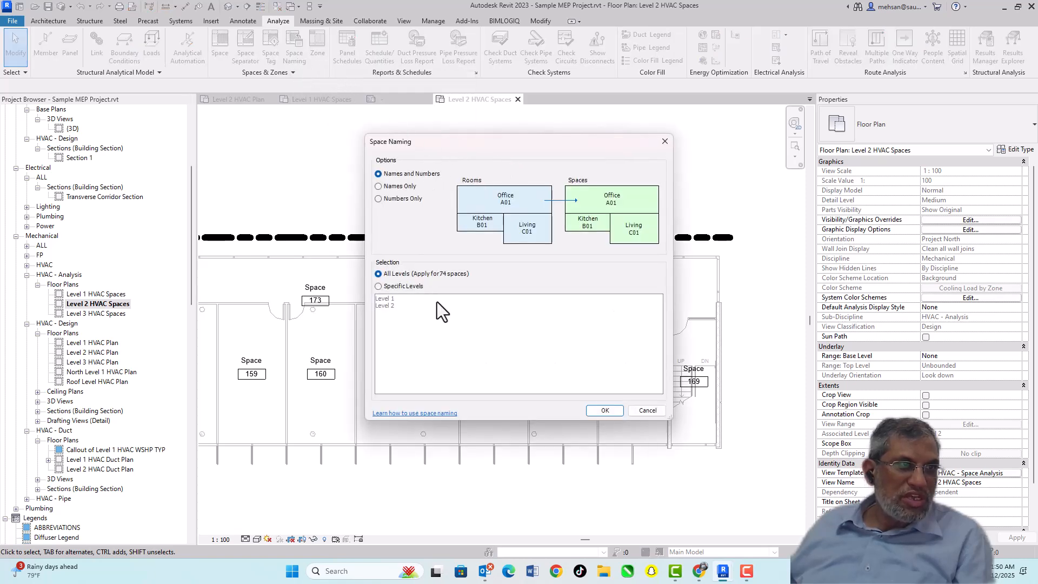
click(604, 410)
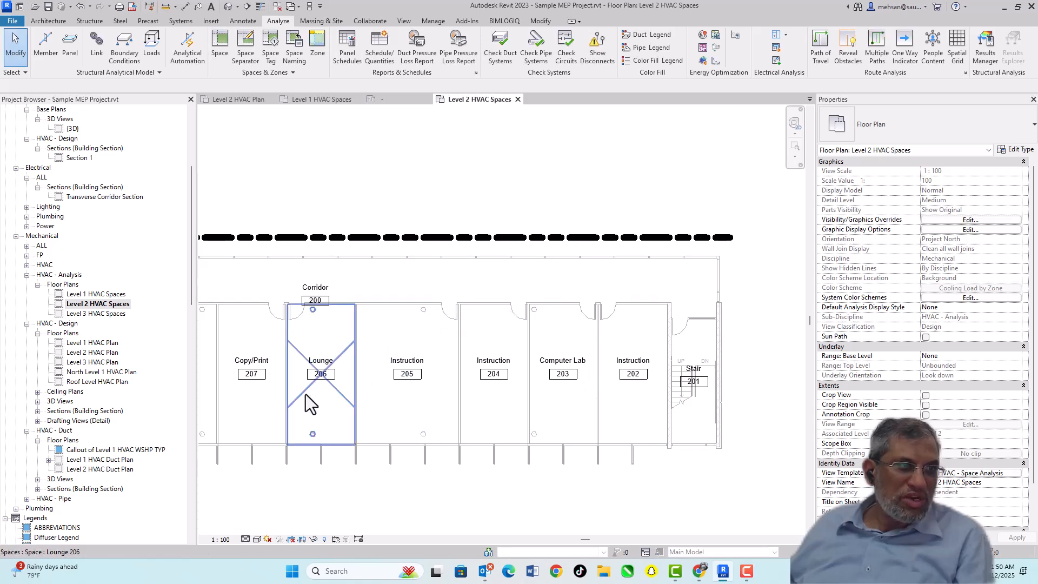
scroll(575, 265, down, 5)
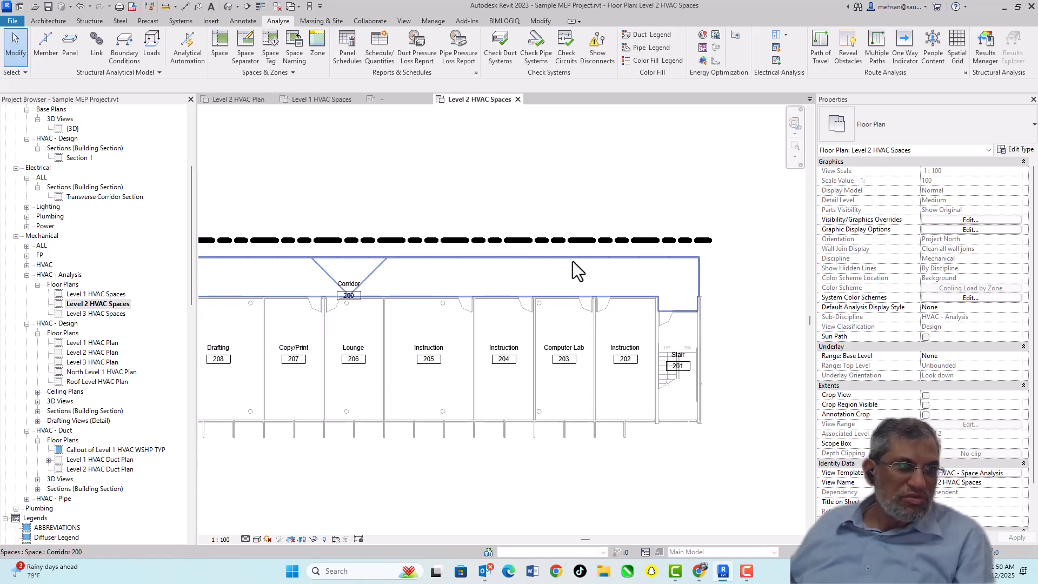
scroll(452, 236, up, 5)
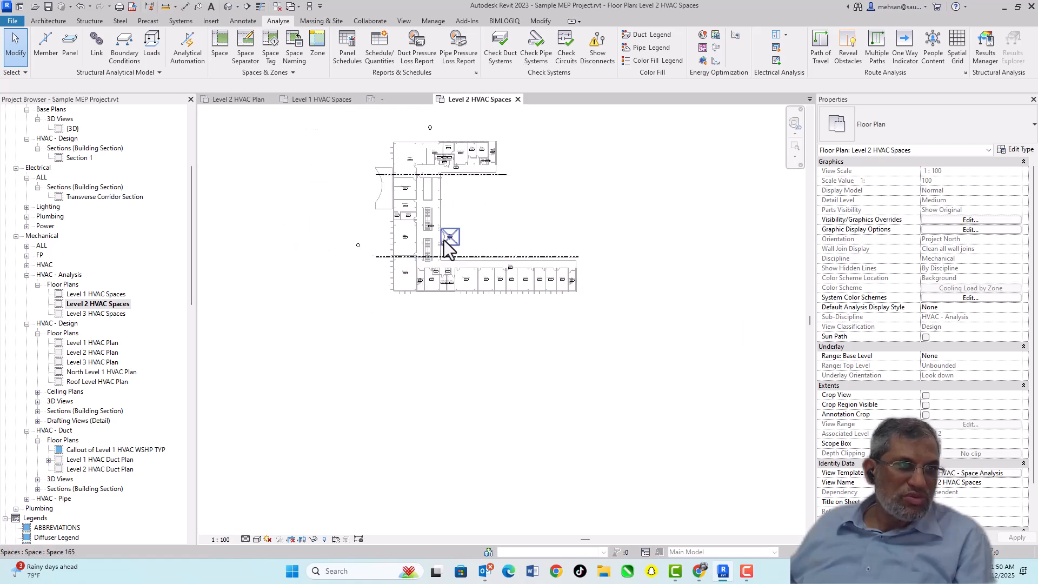
Open the Level 3 HVAC Spaces floor plan and automatically place tagged spaces in all its enclosed areas
double_click(98, 314)
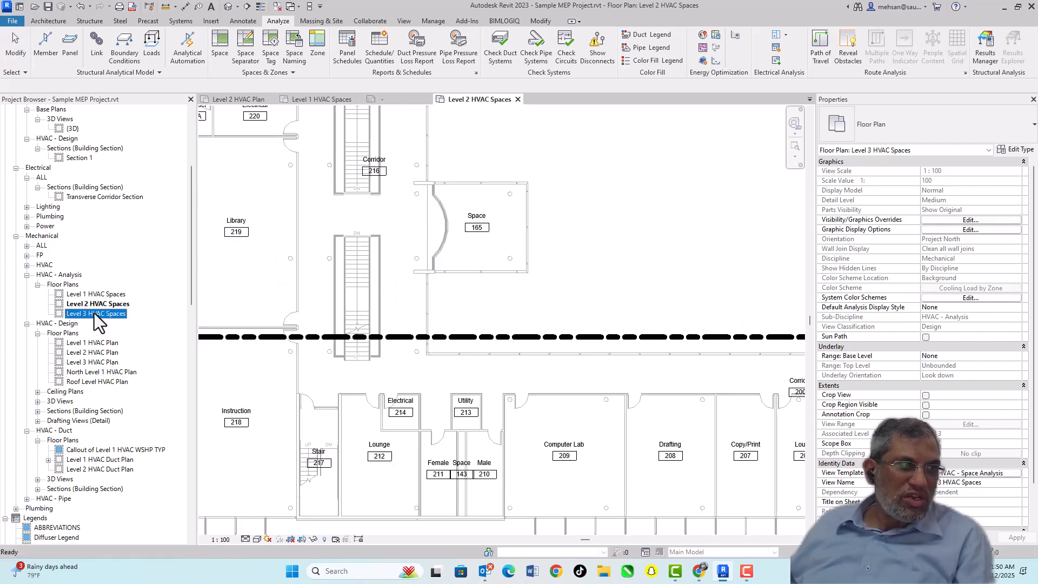
click(222, 50)
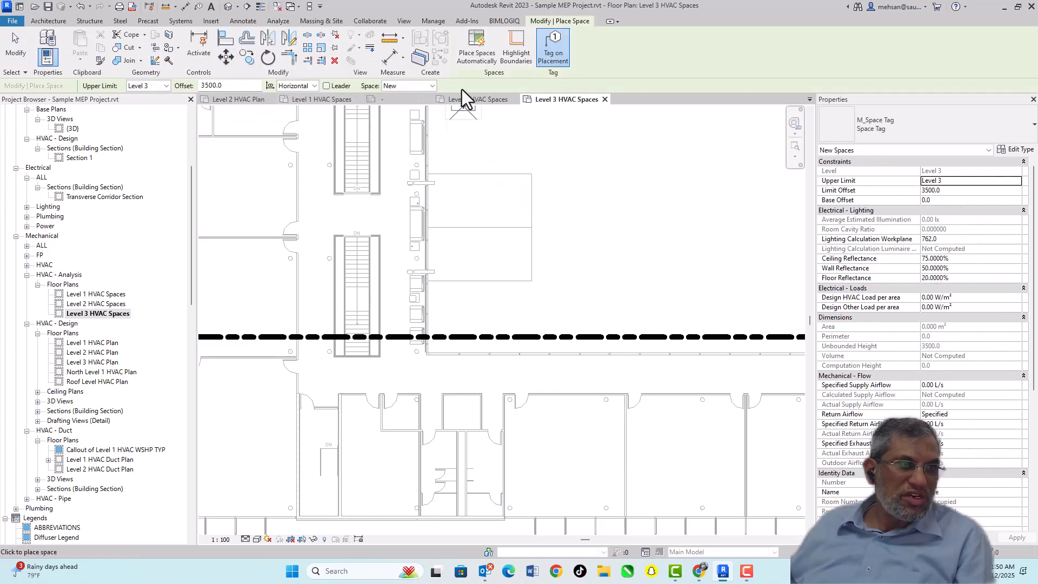
click(474, 50)
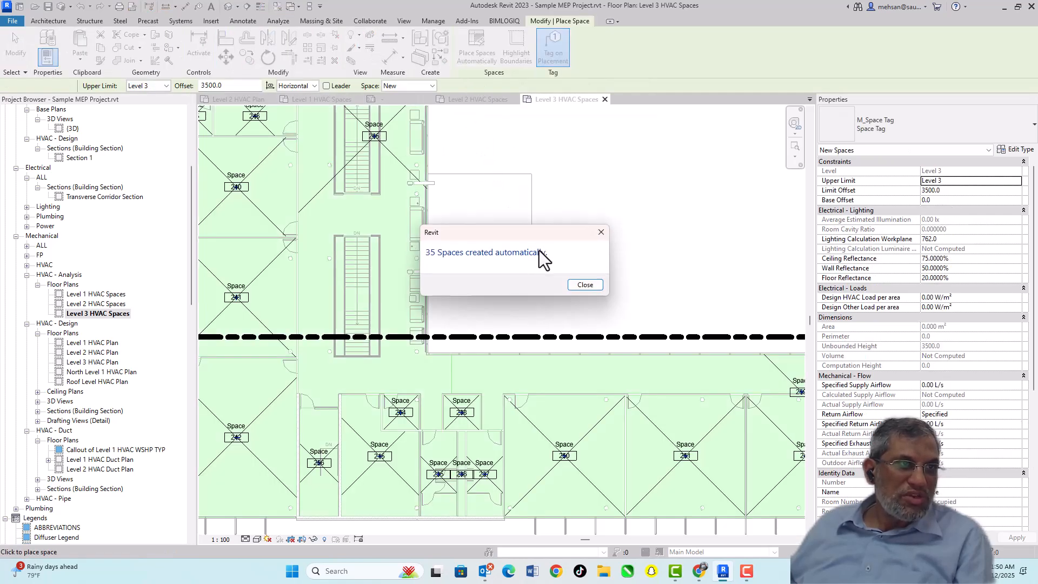
click(576, 284)
key(Escape)
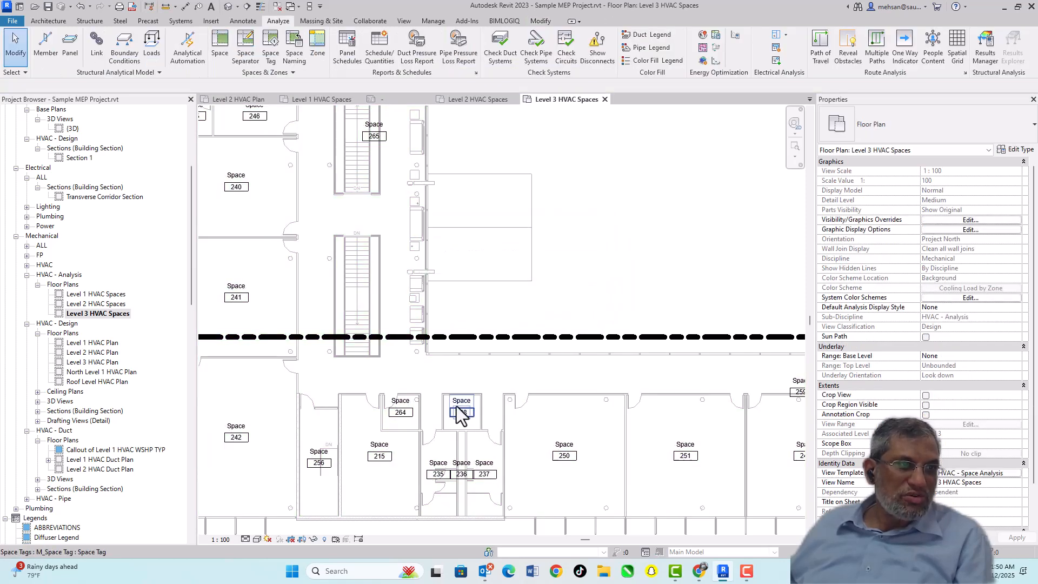
Apply Space Naming with names and numbers to all levels including Level 3, and fit the whole Level 3 plan in view
click(295, 54)
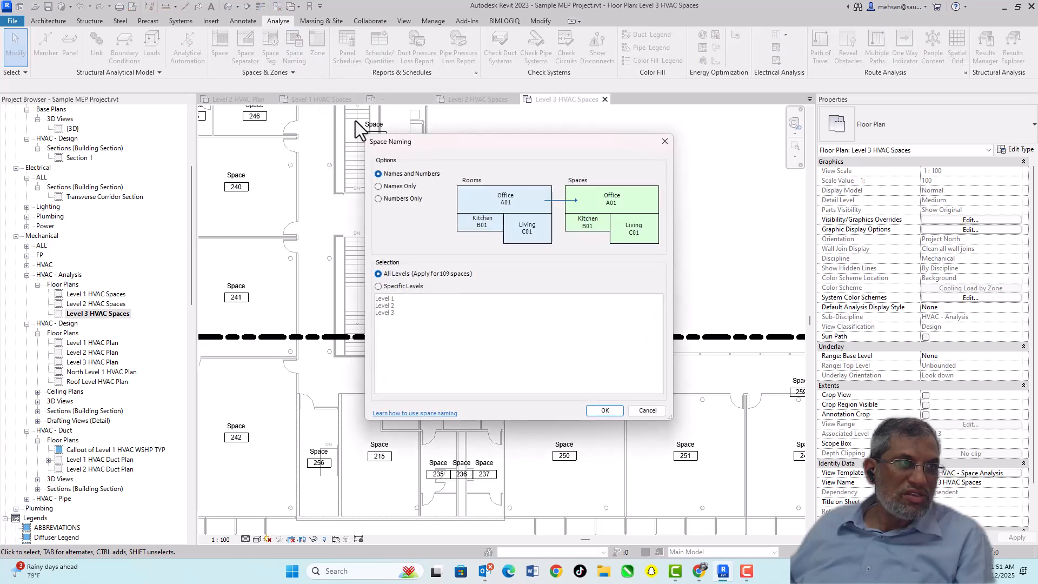
click(604, 410)
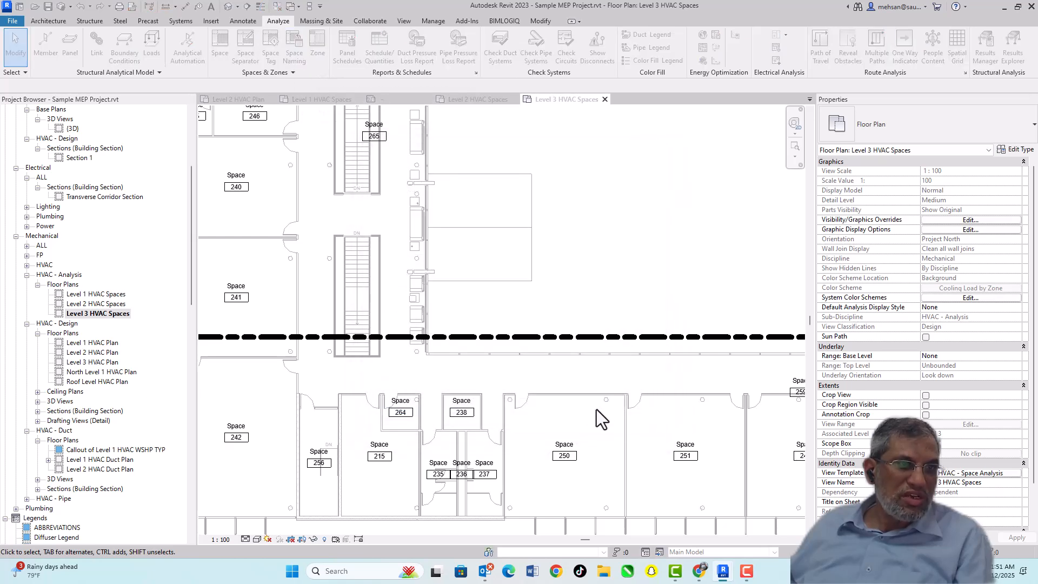
scroll(554, 290, down, 2)
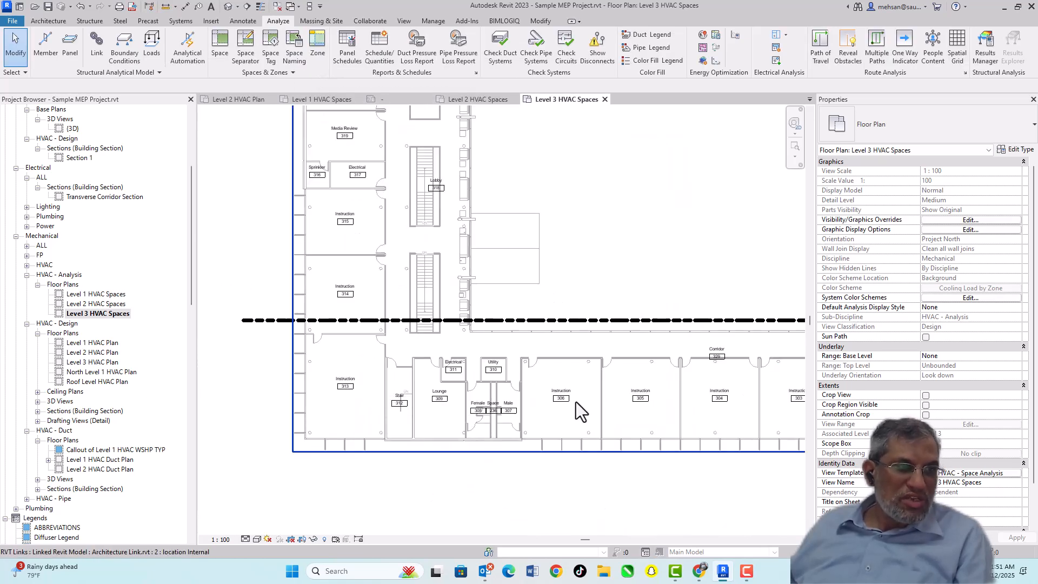
scroll(638, 400, up, 5)
scroll(616, 405, down, 4)
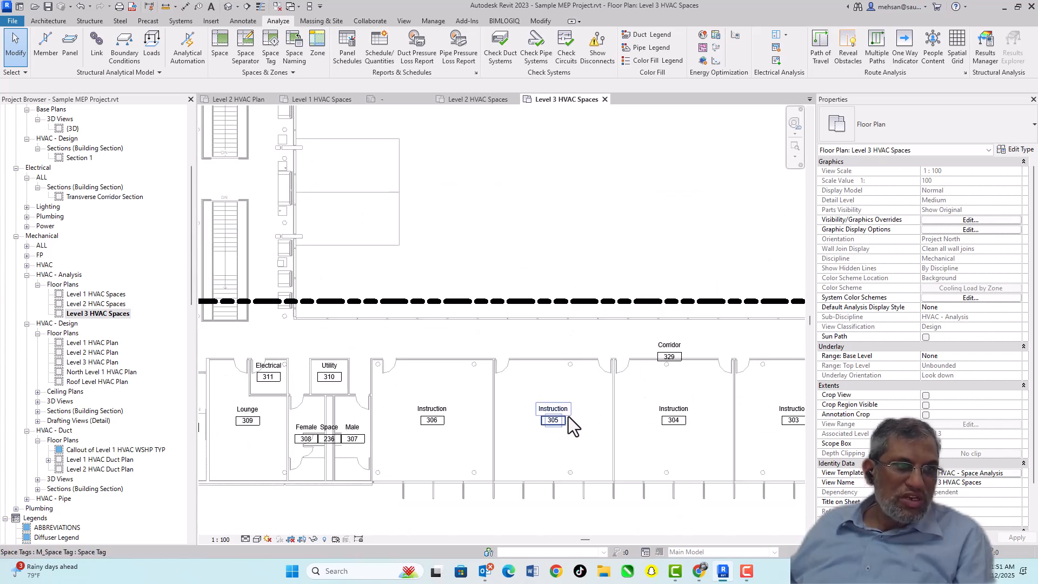
scroll(569, 417, down, 10)
scroll(570, 419, up, 4)
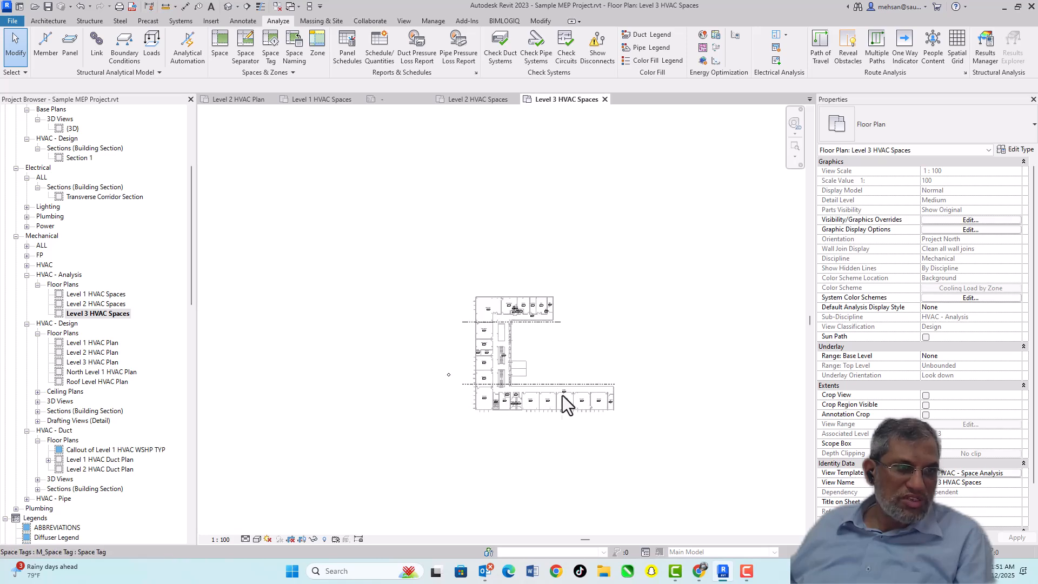
right_click(573, 307)
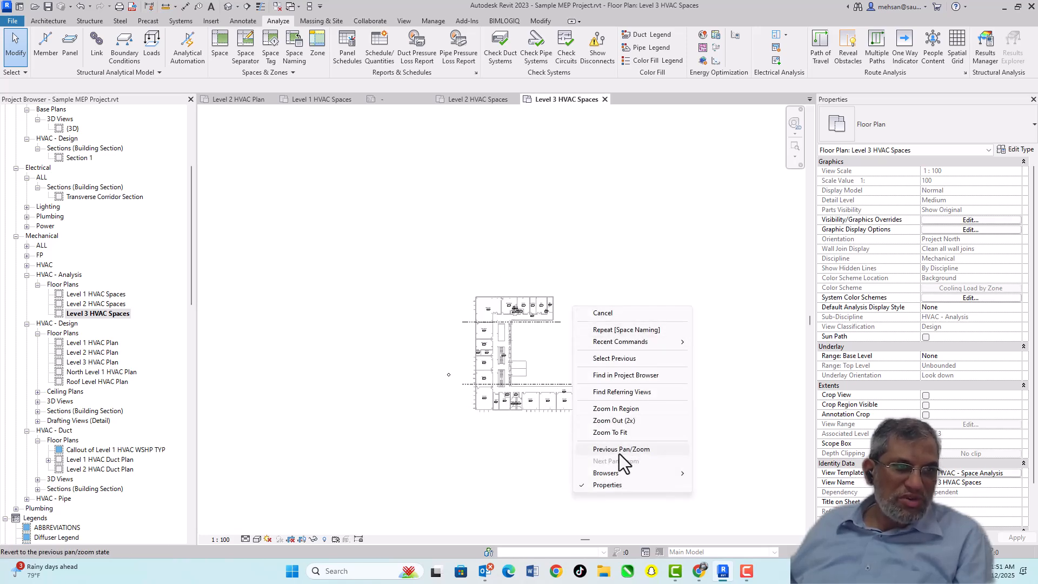
click(615, 434)
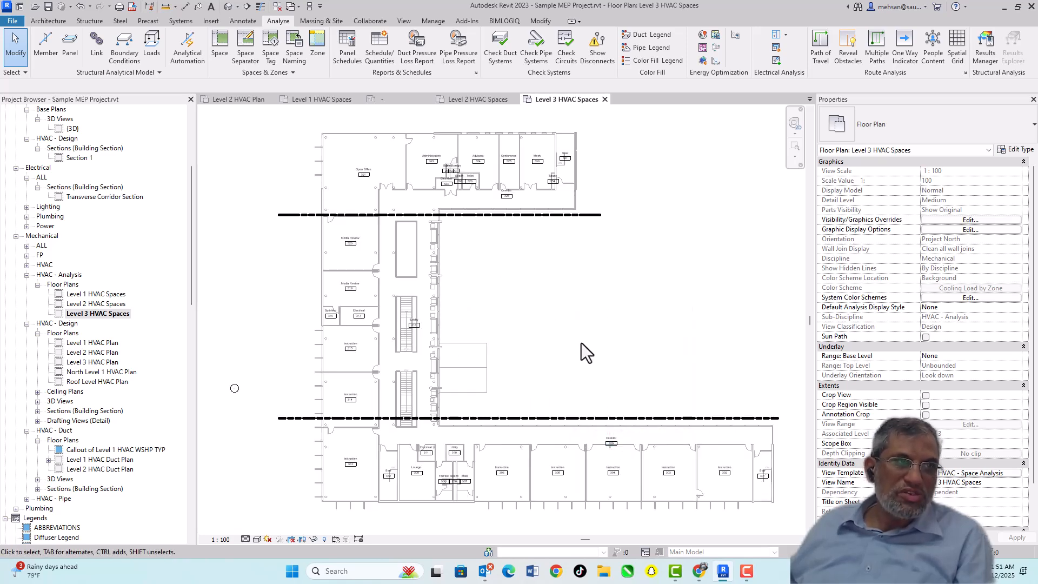